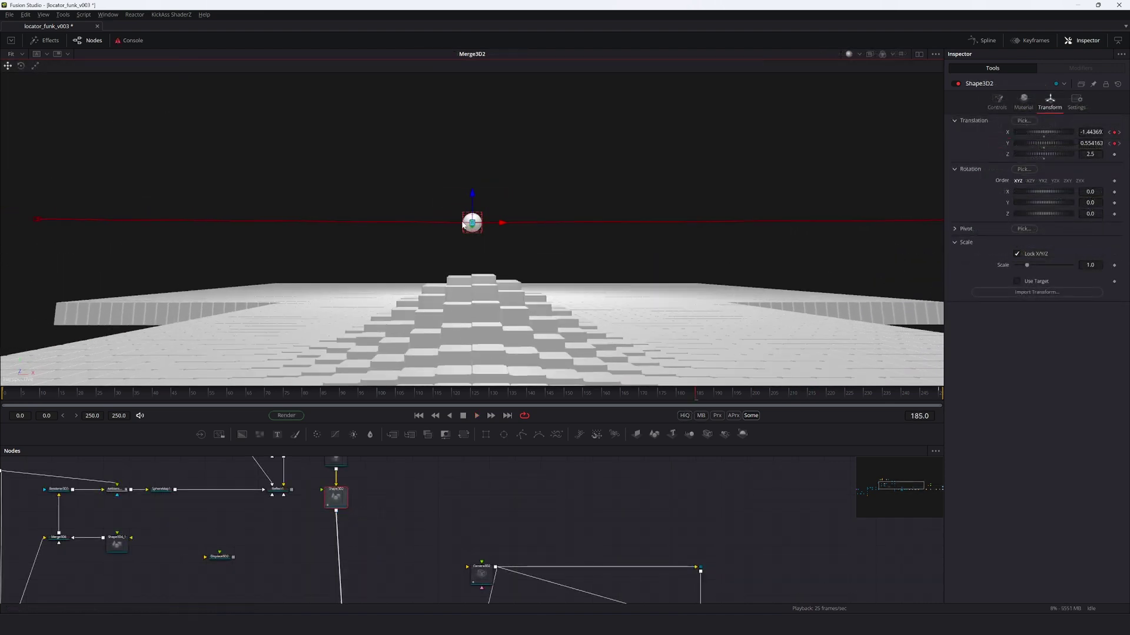
Step: Slide the white sphere along its X axis above the block grid to preview the effect
{"action": "left_click_drag", "start_coordinate": [463, 224], "coordinate": [930, 233]}
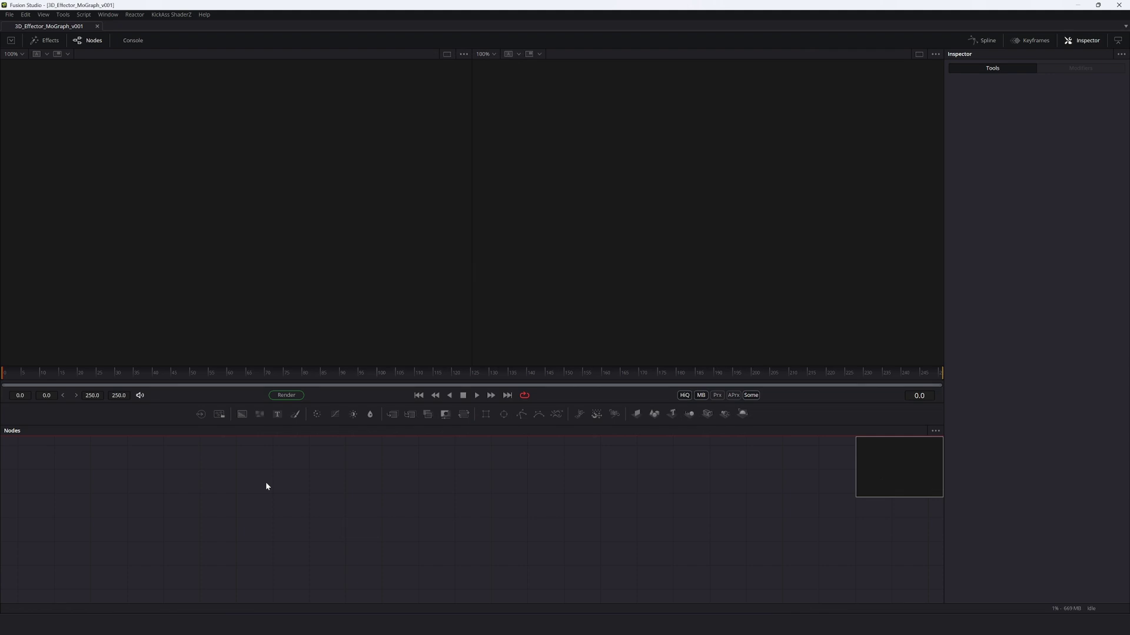
Step: Add a Shape 3D plane node to the empty composition and display it in the second viewer
{"action": "key", "text": "shift+space"}
{"action": "type", "text": "shape 3d"}
{"action": "key", "text": "Return"}
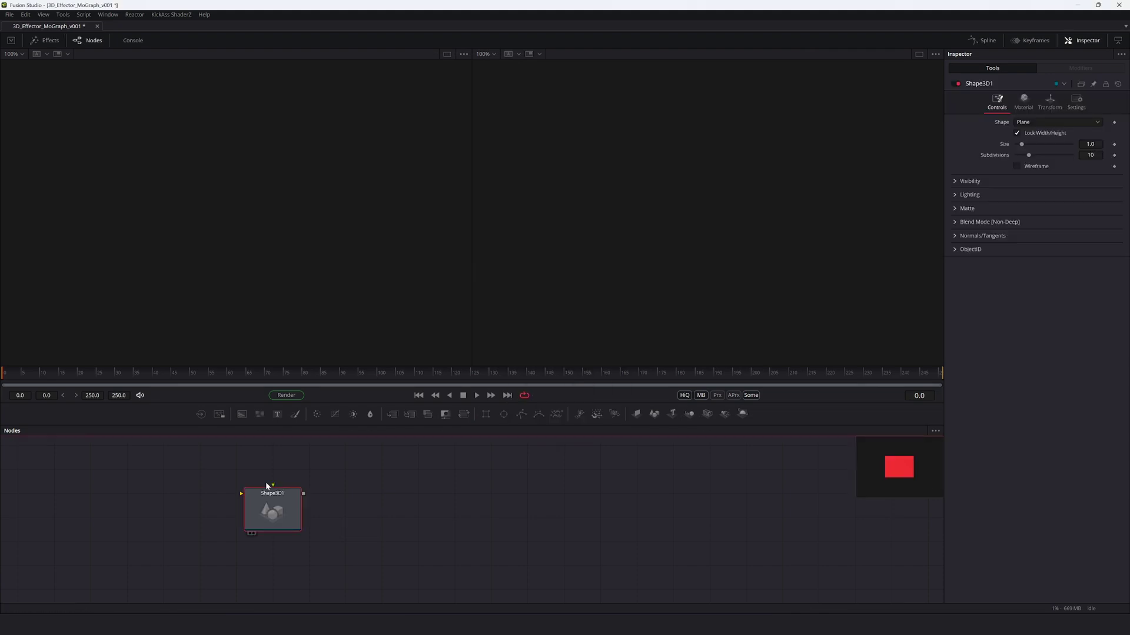
{"action": "key", "text": "2"}
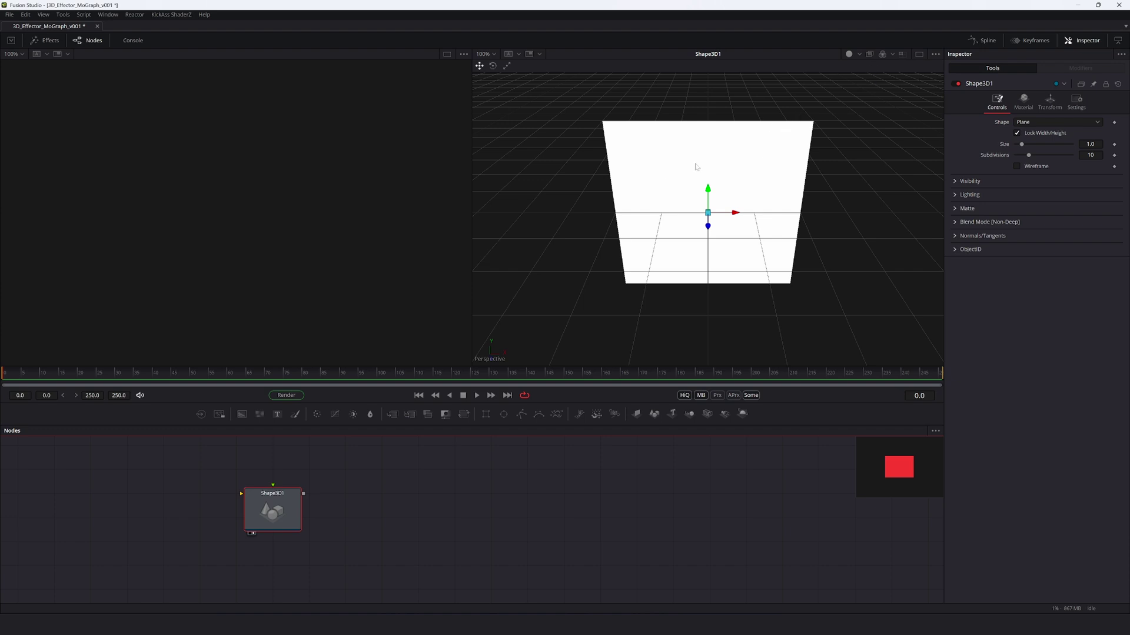
Step: Set the plane's size to 20 and subdivisions to 40, show it as wireframe in a single viewer, and save
{"action": "left_click", "coordinate": [1091, 144]}
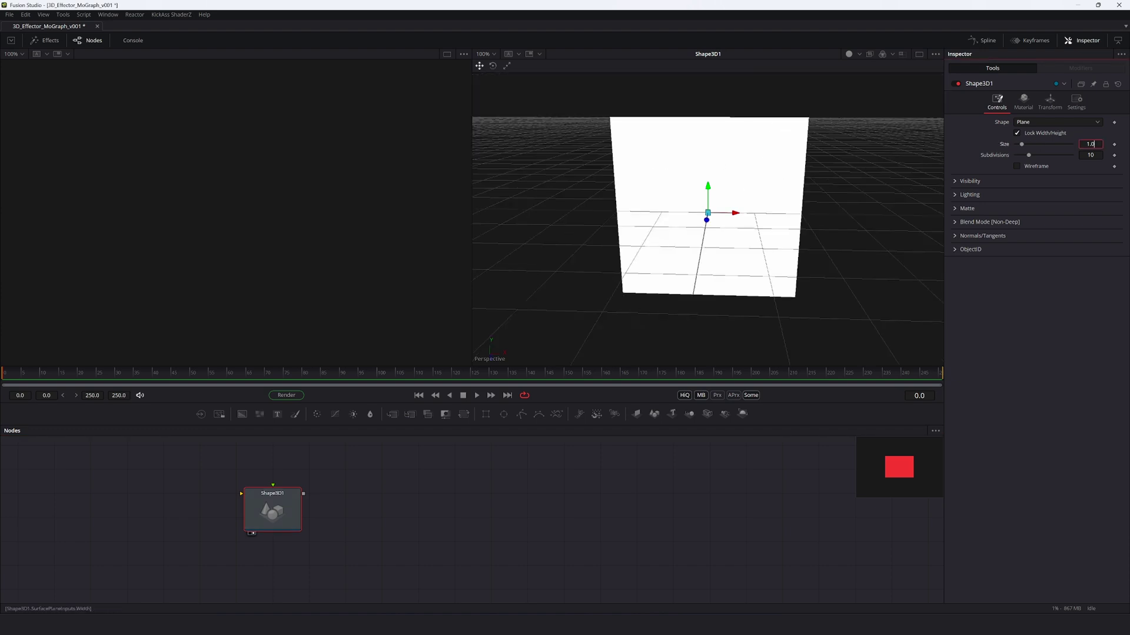
{"action": "key", "text": "Tab"}
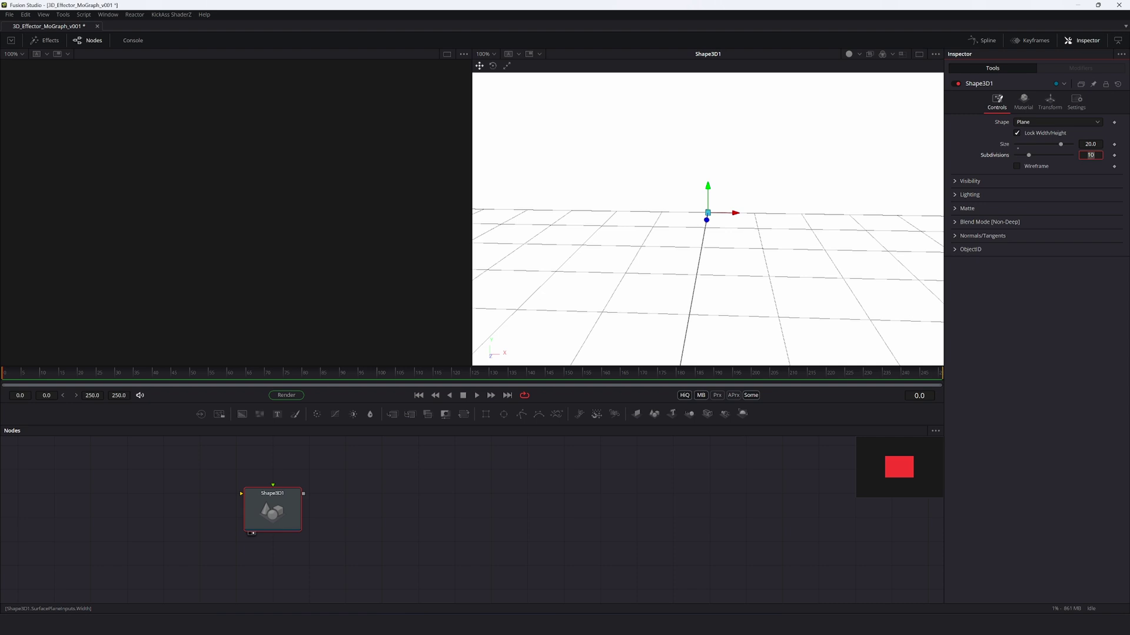
{"action": "left_click", "coordinate": [1017, 166]}
{"action": "scroll", "coordinate": [827, 184], "scroll_direction": "down", "scroll_amount": 10}
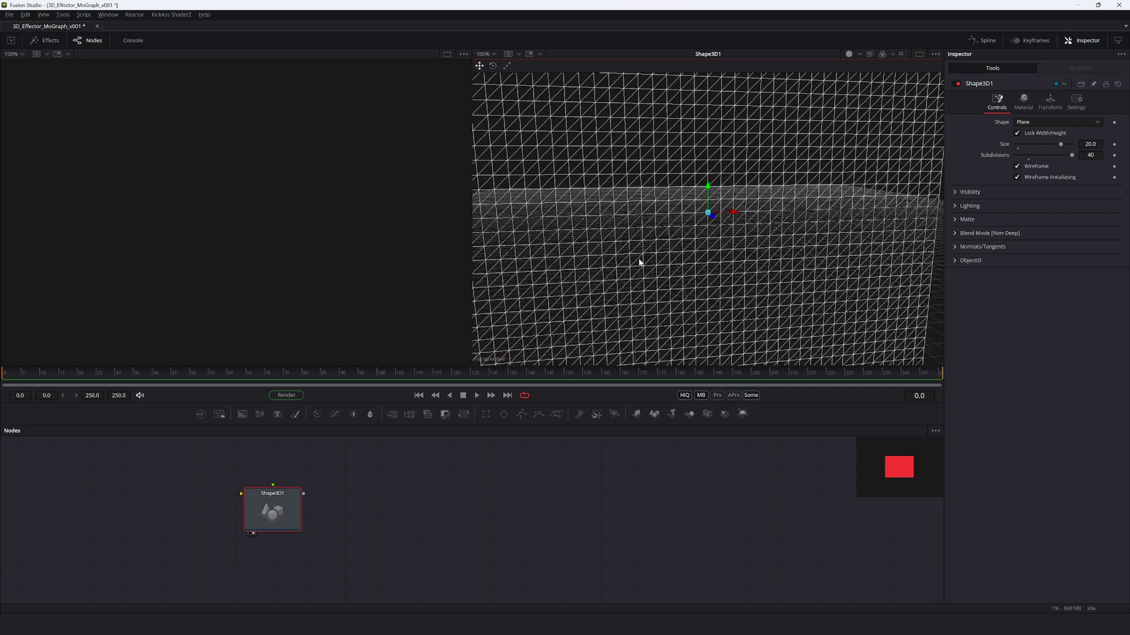
{"action": "left_click", "coordinate": [919, 55]}
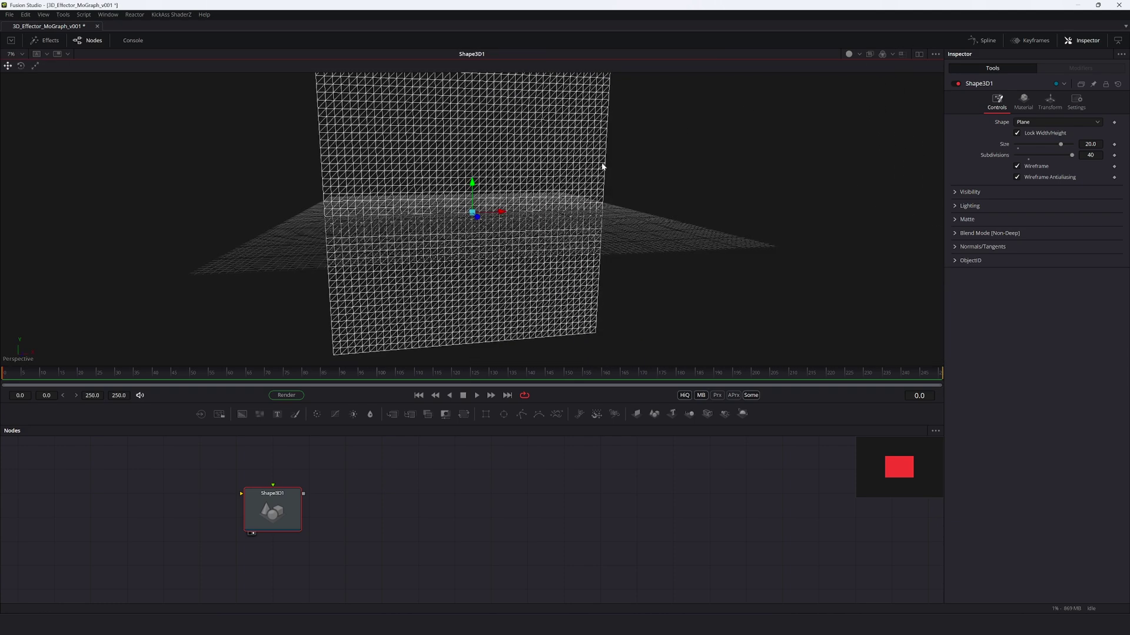
{"action": "mouse_move", "coordinate": [584, 138]}
{"action": "left_mouse_down"}
{"action": "mouse_move", "coordinate": [577, 108]}
{"action": "mouse_move", "coordinate": [637, 146]}
{"action": "mouse_move", "coordinate": [614, 173]}
{"action": "mouse_move", "coordinate": [557, 198]}
{"action": "left_mouse_up"}
{"action": "key", "text": "ctrl+s"}
{"action": "left_click_drag", "start_coordinate": [665, 207], "coordinate": [685, 355]}
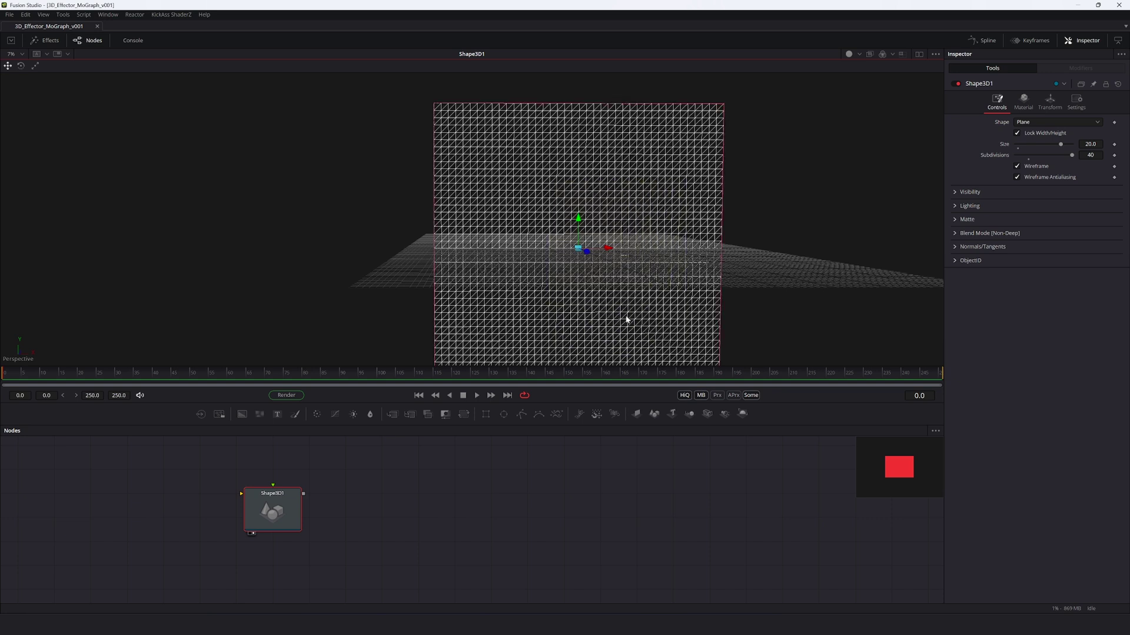
Step: Add a Camera 3D node beside the Shape3D1 node
{"action": "left_click", "coordinate": [563, 488]}
{"action": "left_click", "coordinate": [277, 494]}
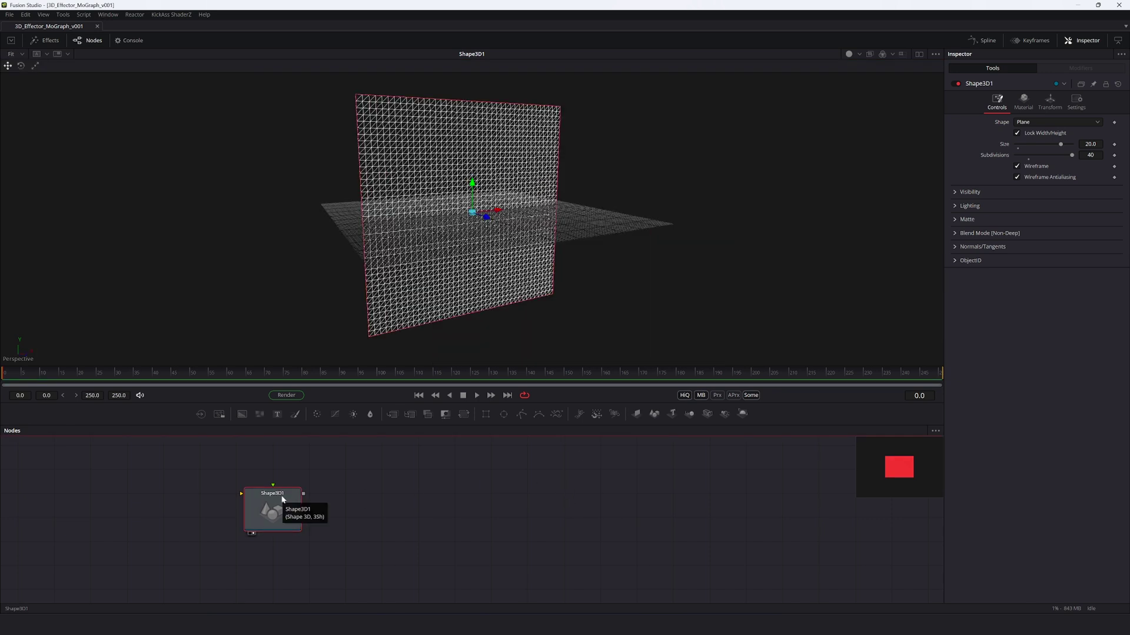
{"action": "left_click", "coordinate": [172, 500]}
{"action": "key", "text": "shift+space"}
{"action": "type", "text": "camera 3d"}
{"action": "key", "text": "Return"}
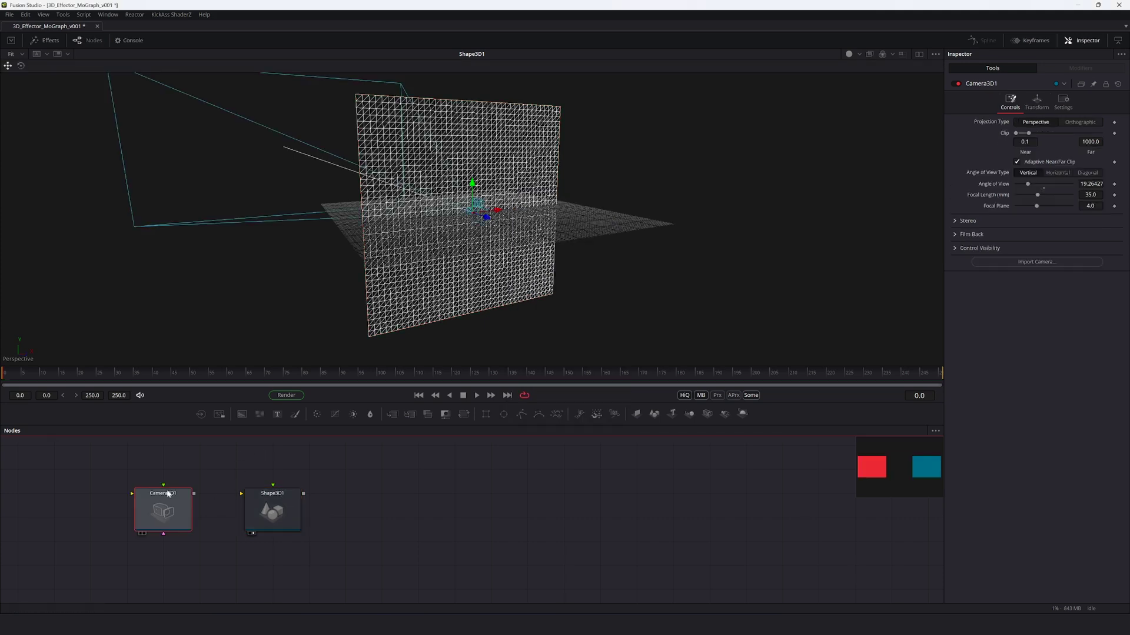
Step: Connect Camera3D1 into Shape3D1 and add a Renderer 3D node after the shape
{"action": "left_click_drag", "start_coordinate": [280, 509], "coordinate": [280, 510]}
{"action": "left_click", "coordinate": [280, 510]}
{"action": "key", "text": "shift+space"}
{"action": "type", "text": "render"}
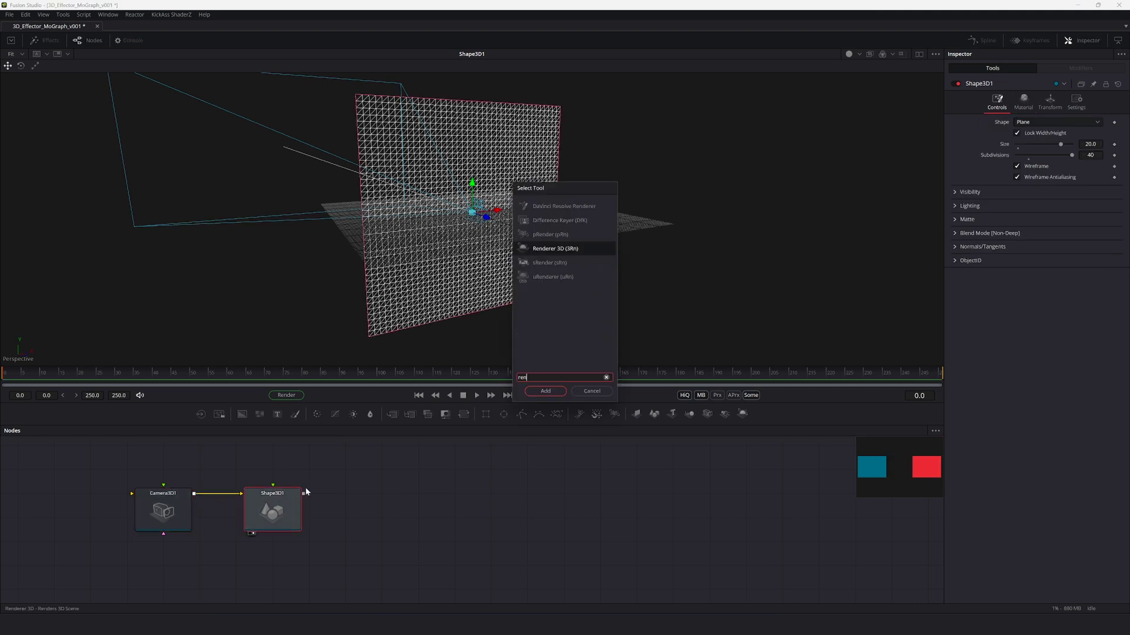
{"action": "key", "text": "Return"}
{"action": "left_click_drag", "start_coordinate": [340, 499], "coordinate": [429, 499]}
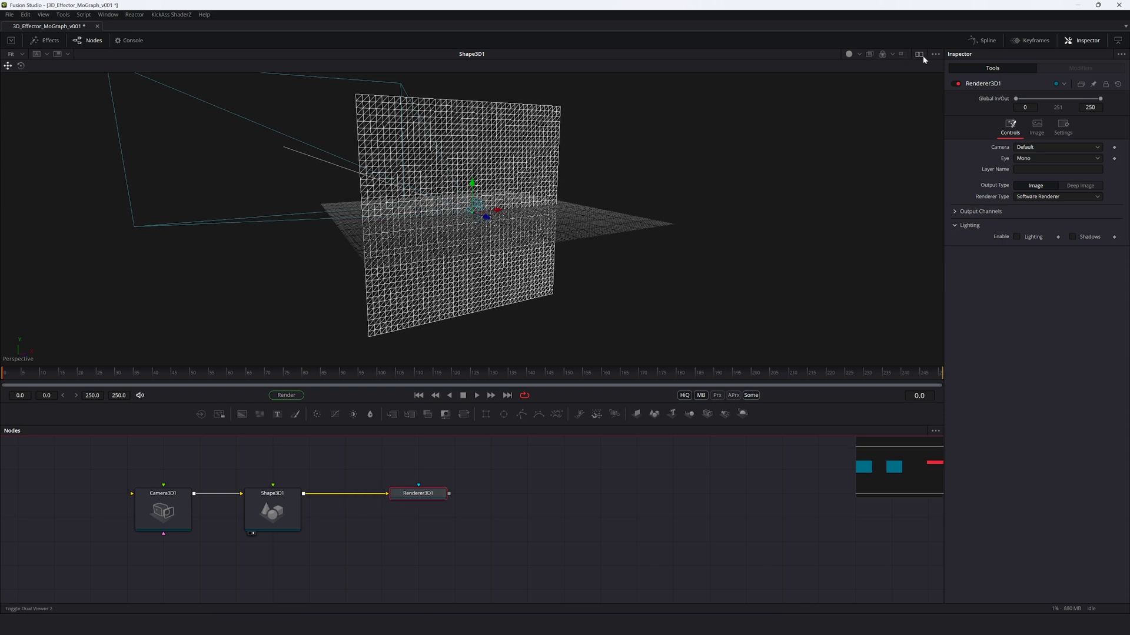
Step: Restore the dual-viewer layout and move Camera3D1 along its Z axis in front of the plane
{"action": "left_click", "coordinate": [919, 55]}
{"action": "left_click", "coordinate": [165, 497]}
{"action": "left_click_drag", "start_coordinate": [692, 258], "coordinate": [753, 264]}
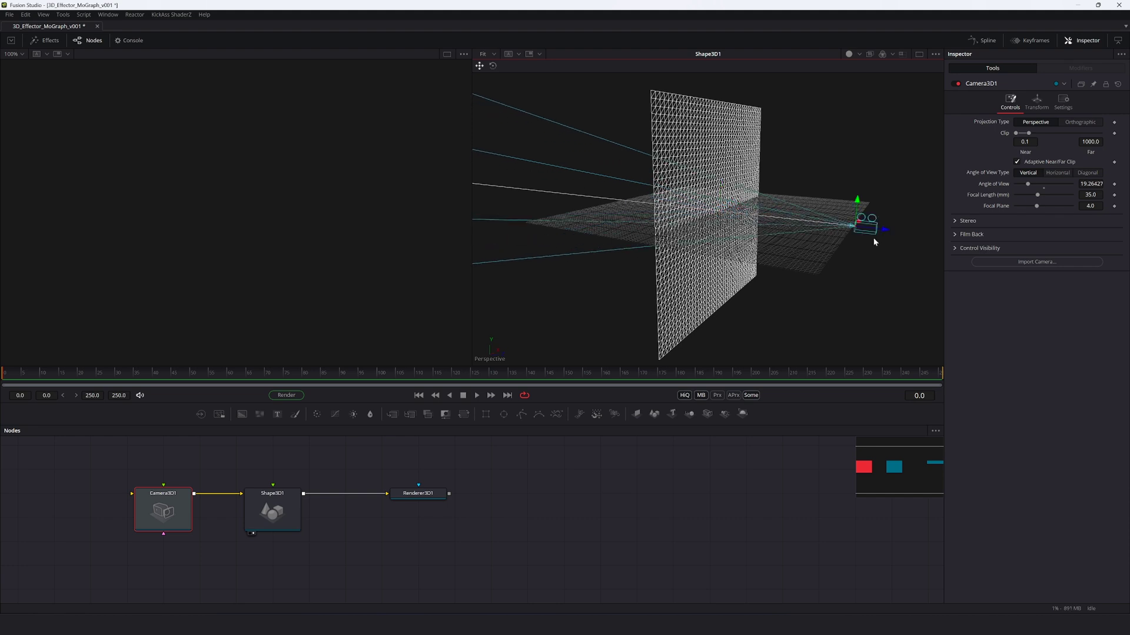
{"action": "left_click_drag", "start_coordinate": [880, 230], "coordinate": [769, 210]}
Step: Display Renderer3D1 in the first viewer, fit it, and set its image size to 1024 by 1024
{"action": "left_click", "coordinate": [426, 498]}
{"action": "key", "text": "1"}
{"action": "key", "text": "ctrl+f"}
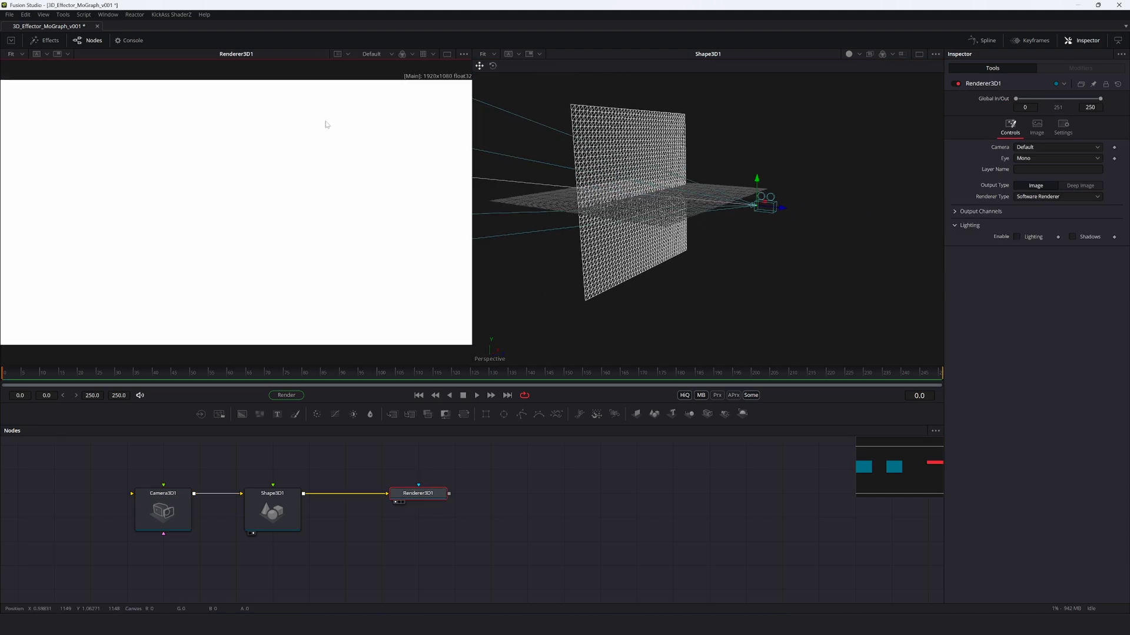
{"action": "left_click", "coordinate": [1035, 126]}
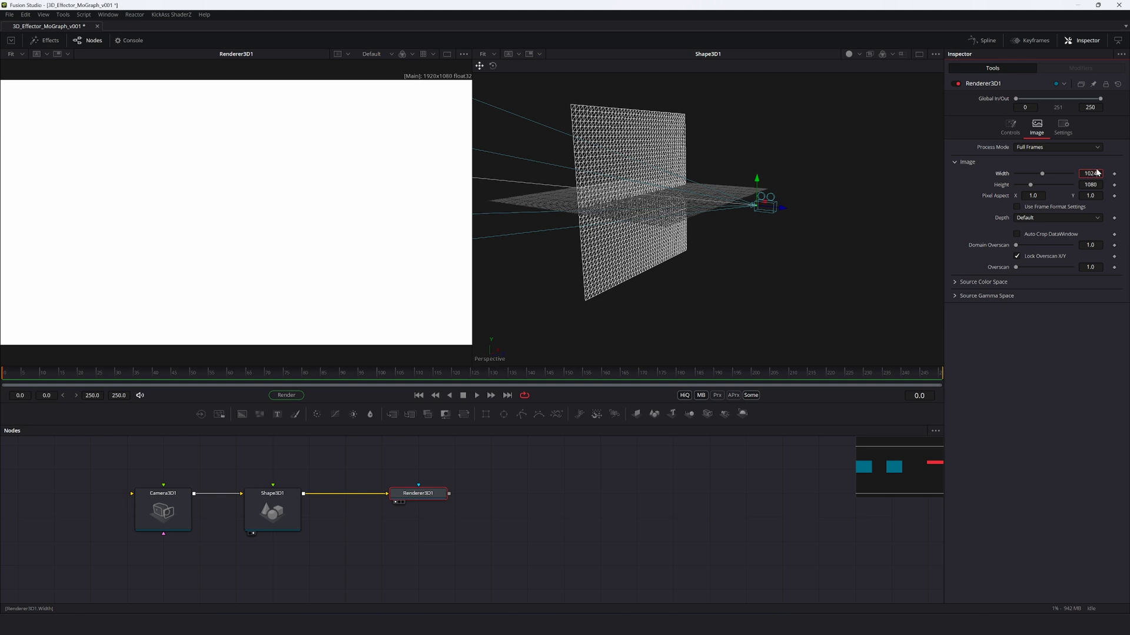
{"action": "key", "text": "Tab"}
{"action": "type", "text": "1024"}
{"action": "key", "text": "Return"}
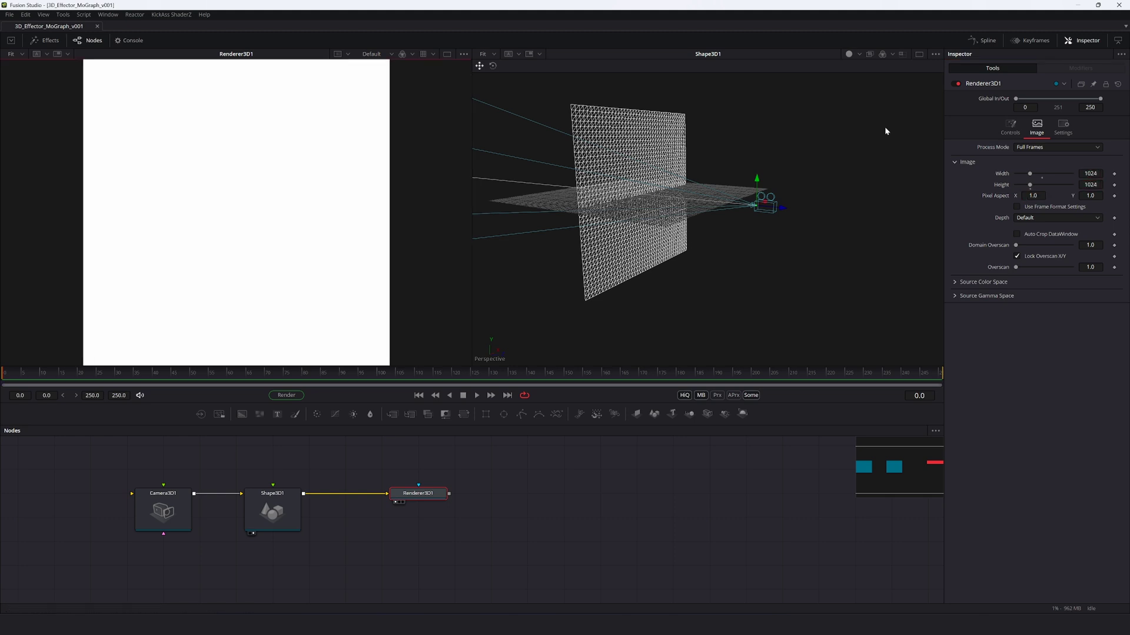
Step: Move Renderer3D1 closer to the shape node and switch its renderer type to Hardware Renderer
{"action": "left_click", "coordinate": [555, 499]}
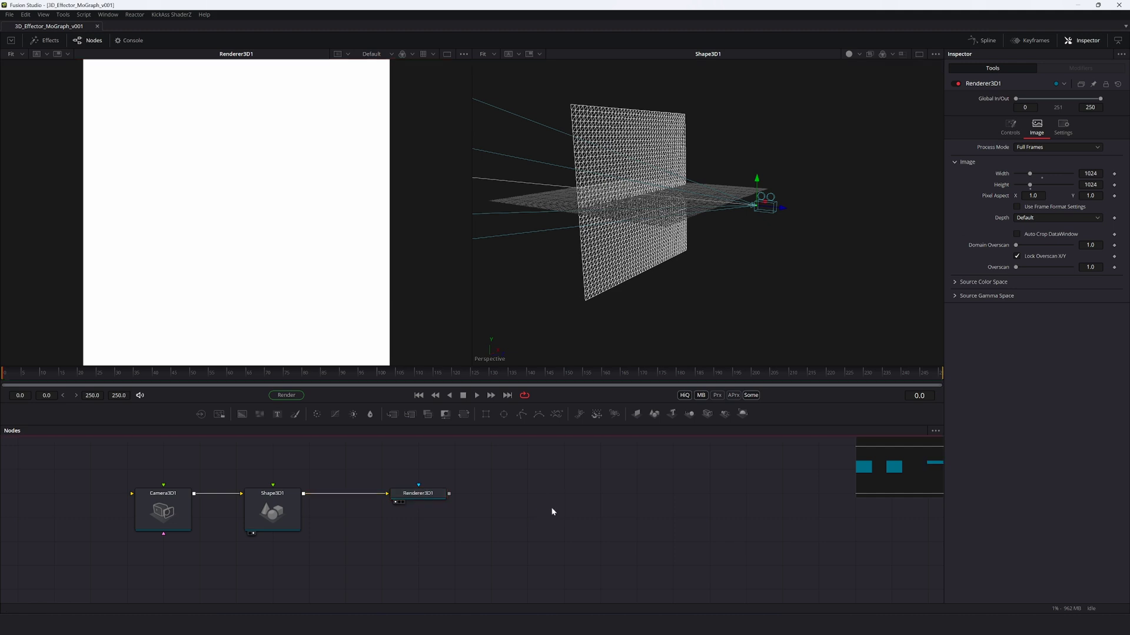
{"action": "left_click_drag", "start_coordinate": [422, 496], "coordinate": [385, 496]}
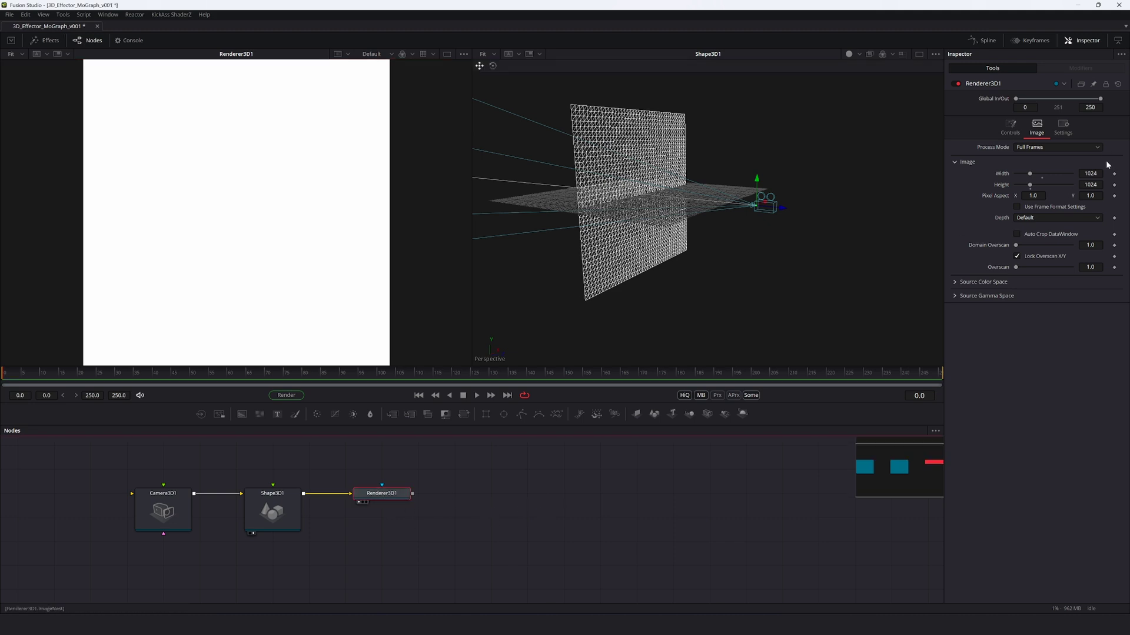
{"action": "left_click", "coordinate": [1010, 127]}
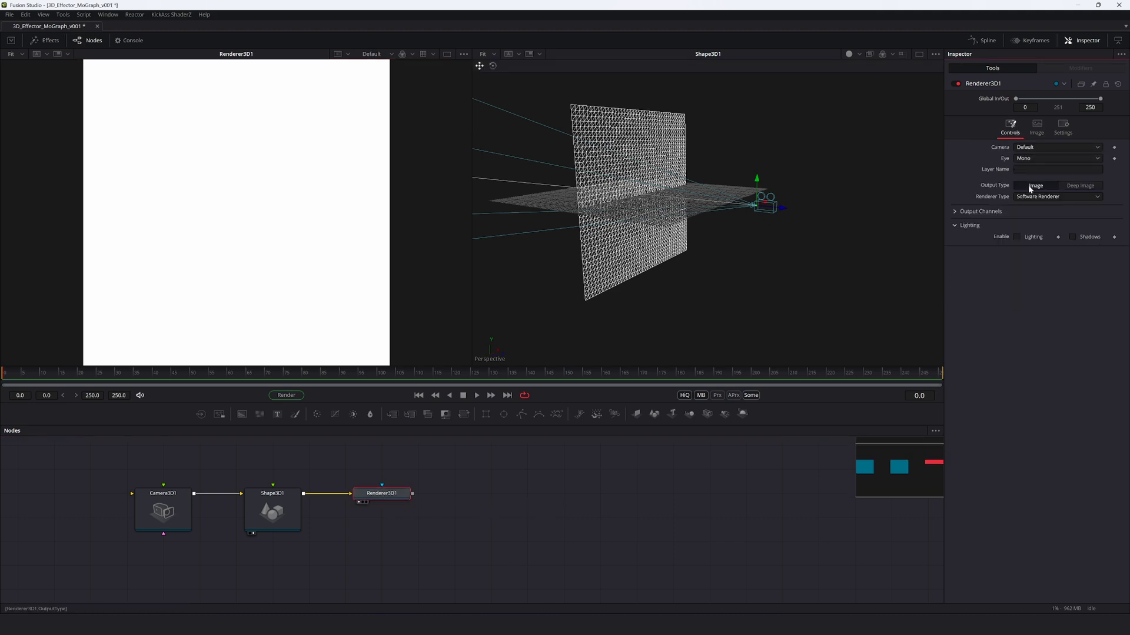
{"action": "key", "text": "ctrl+s"}
{"action": "left_click", "coordinate": [1045, 199]}
Step: Turn off wireframe display on Shape3D1 and save the composition
{"action": "left_click", "coordinate": [263, 511]}
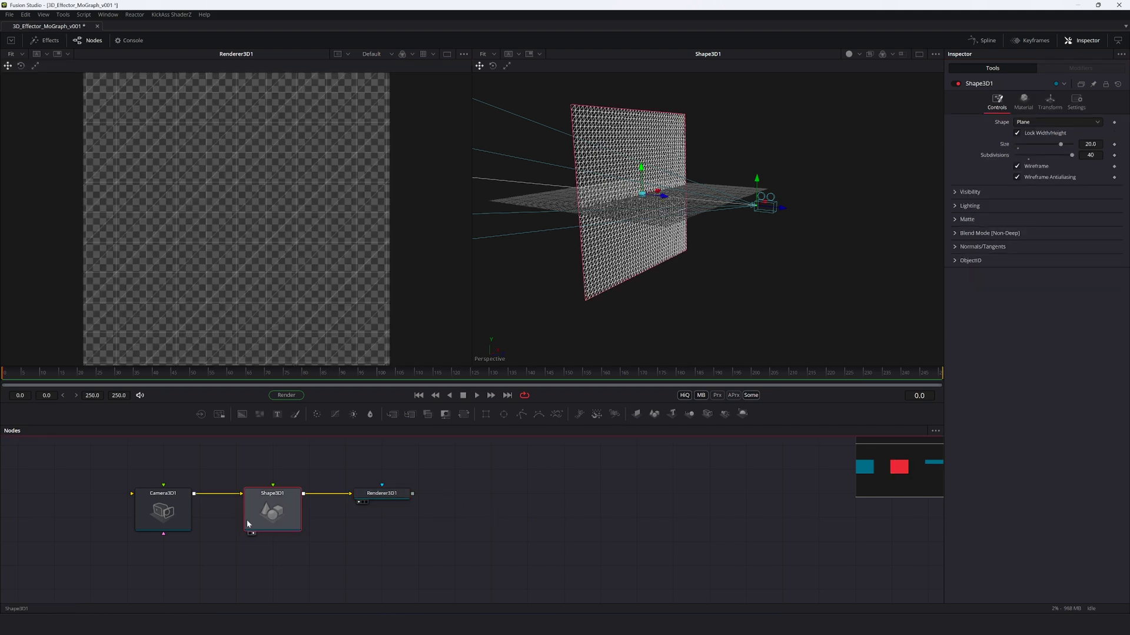
{"action": "left_click", "coordinate": [1018, 166]}
{"action": "key", "text": "ctrl+s"}
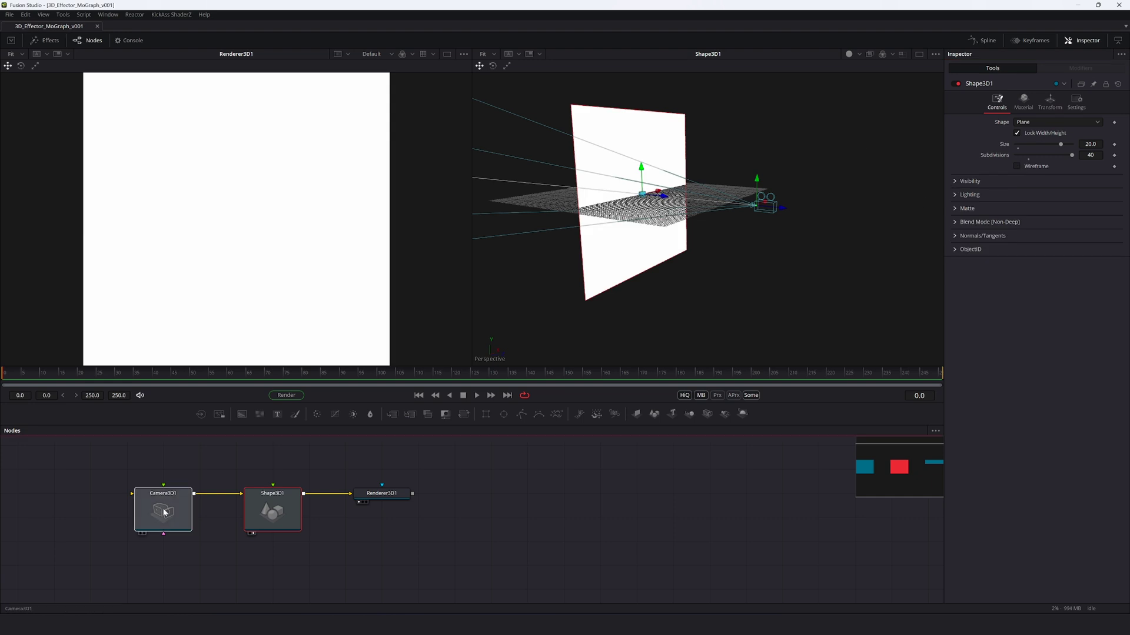
Step: Pull Camera3D1 back along its Z axis until the plane's edges lie inside the rendered frame
{"action": "left_click", "coordinate": [700, 208]}
{"action": "left_click_drag", "start_coordinate": [778, 205], "coordinate": [901, 233]}
{"action": "scroll", "coordinate": [708, 166], "scroll_direction": "down", "scroll_amount": 3}
{"action": "left_click_drag", "start_coordinate": [721, 153], "coordinate": [615, 268]}
{"action": "left_click", "coordinate": [466, 506]}
{"action": "left_click_drag", "start_coordinate": [290, 100], "coordinate": [161, 287]}
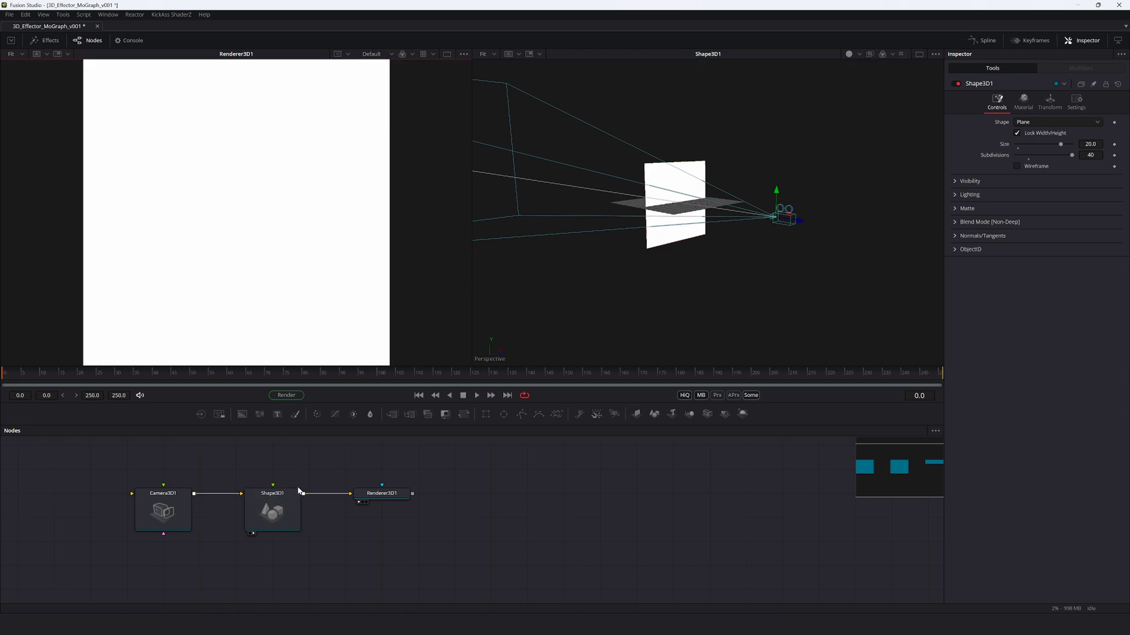
{"action": "left_click", "coordinate": [167, 505]}
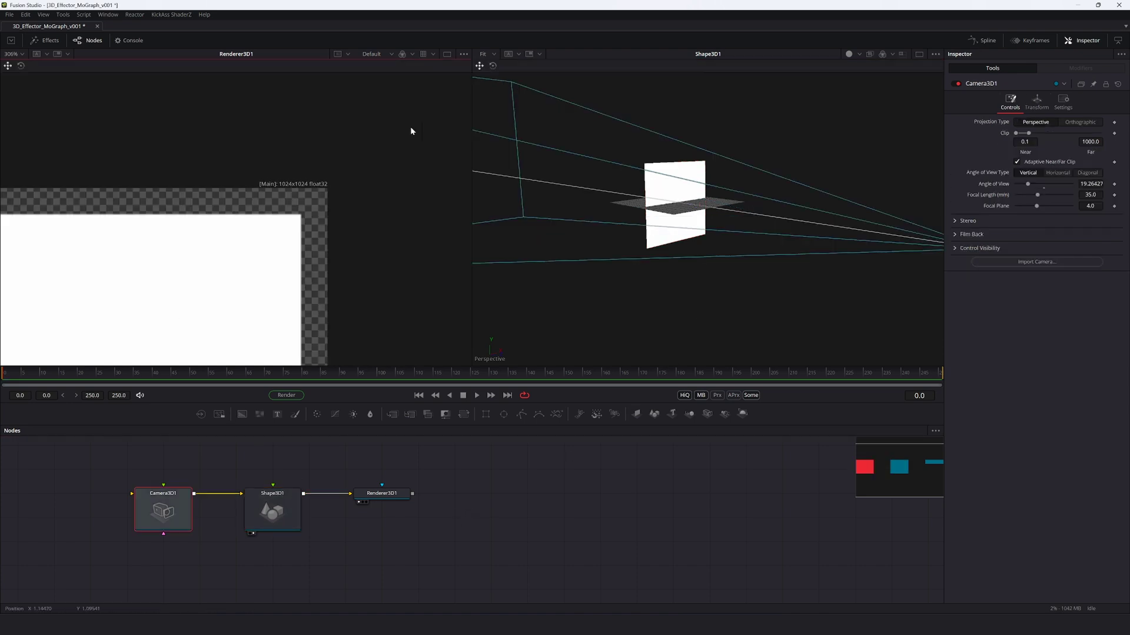
Step: Zoom in on the render's upper corner and turn off Smooth Resize in the render viewer
{"action": "scroll", "coordinate": [410, 126], "scroll_direction": "up", "scroll_amount": 8}
{"action": "left_click_drag", "start_coordinate": [340, 112], "coordinate": [403, 115]}
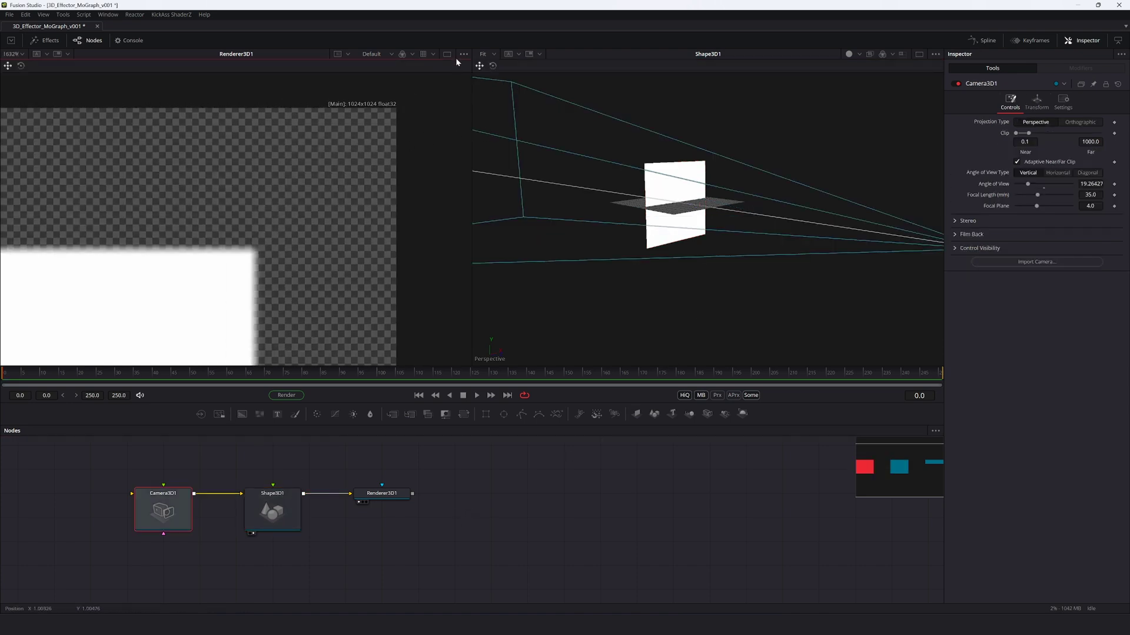
{"action": "left_click", "coordinate": [463, 55]}
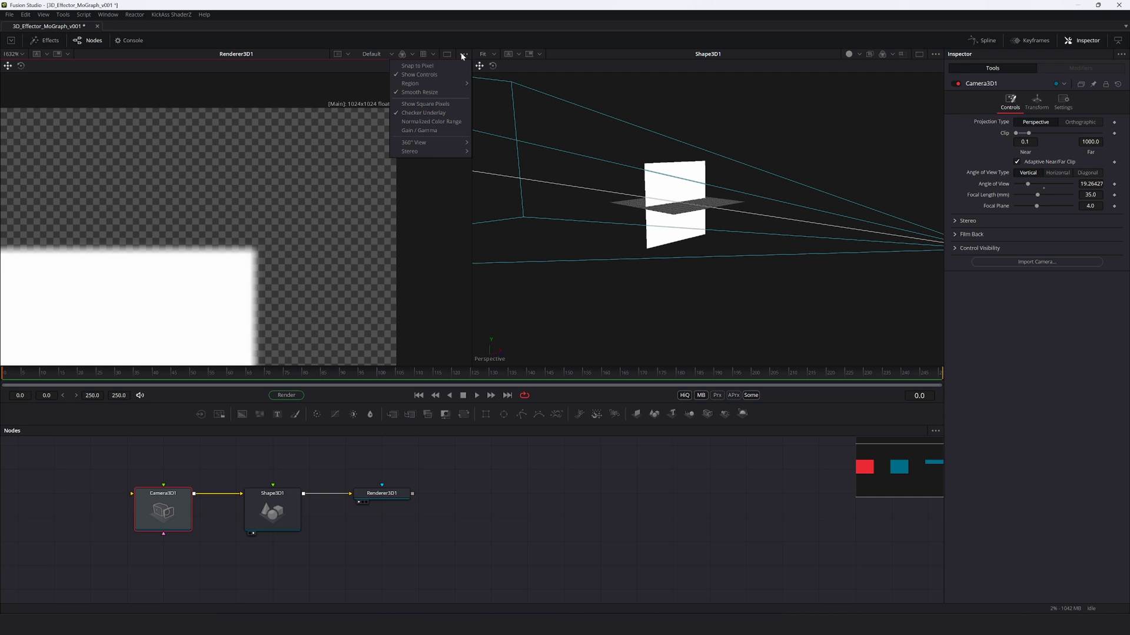
{"action": "left_click", "coordinate": [427, 94]}
Step: Fine-tune the camera's Z distance to about 58.7 so the plane exactly fills the rendered frame
{"action": "scroll", "coordinate": [268, 260], "scroll_direction": "up", "scroll_amount": 2}
{"action": "left_click_drag", "start_coordinate": [268, 261], "coordinate": [434, 174]}
{"action": "scroll", "coordinate": [396, 184], "scroll_direction": "up", "scroll_amount": 2}
{"action": "scroll", "coordinate": [336, 187], "scroll_direction": "up", "scroll_amount": 2}
{"action": "left_click_drag", "start_coordinate": [335, 188], "coordinate": [379, 224]}
{"action": "key", "text": "ctrl+f"}
{"action": "scroll", "coordinate": [354, 168], "scroll_direction": "up", "scroll_amount": 2}
{"action": "left_click_drag", "start_coordinate": [354, 168], "coordinate": [223, 119]}
{"action": "scroll", "coordinate": [377, 171], "scroll_direction": "up", "scroll_amount": 3}
{"action": "scroll", "coordinate": [307, 171], "scroll_direction": "up", "scroll_amount": 3}
{"action": "left_click_drag", "start_coordinate": [333, 227], "coordinate": [369, 91]}
{"action": "left_click_drag", "start_coordinate": [368, 142], "coordinate": [380, 161]}
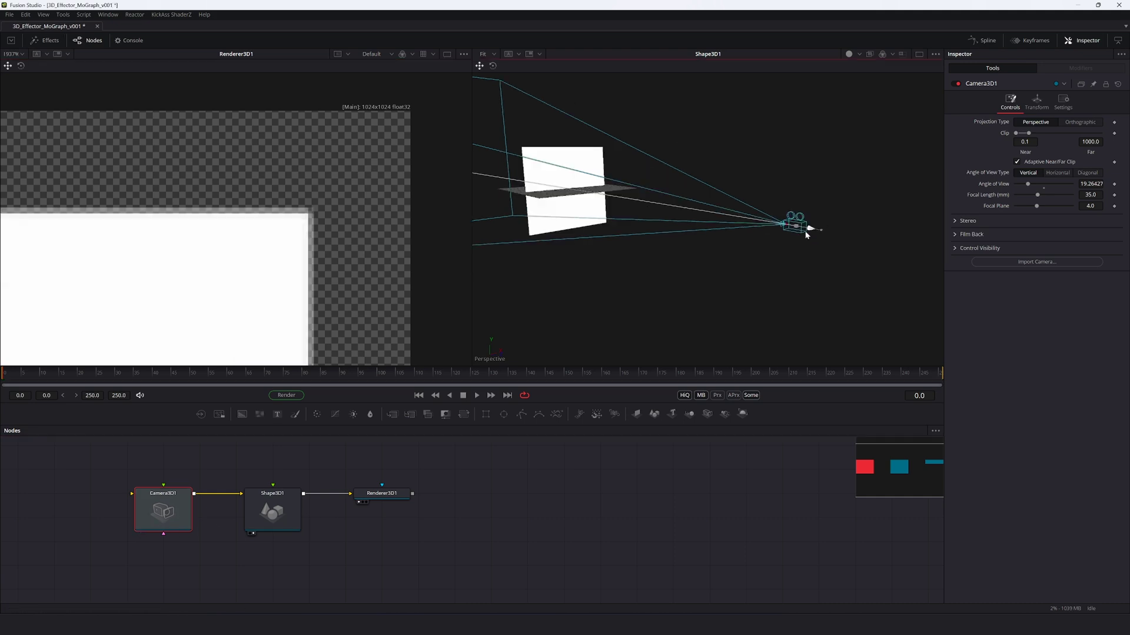
{"action": "left_click_drag", "start_coordinate": [806, 231], "coordinate": [791, 225]}
{"action": "left_click", "coordinate": [1037, 102]}
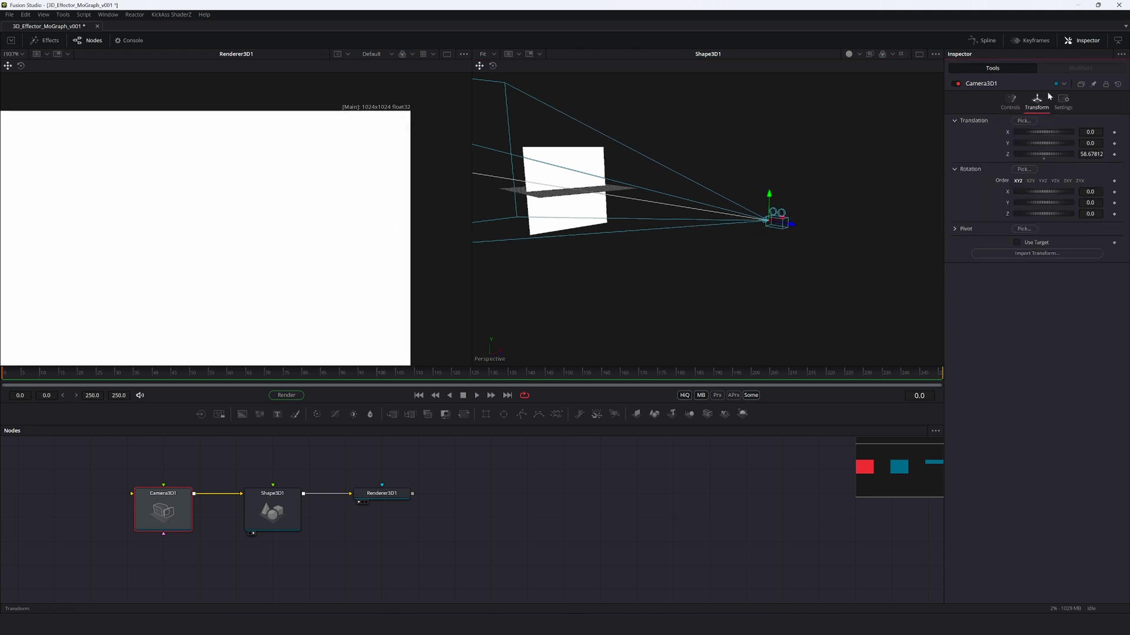
Step: Move Renderer3D1 farther along and insert a Locator 3D node midway between Shape3D1 and the renderer
{"action": "left_click", "coordinate": [383, 492]}
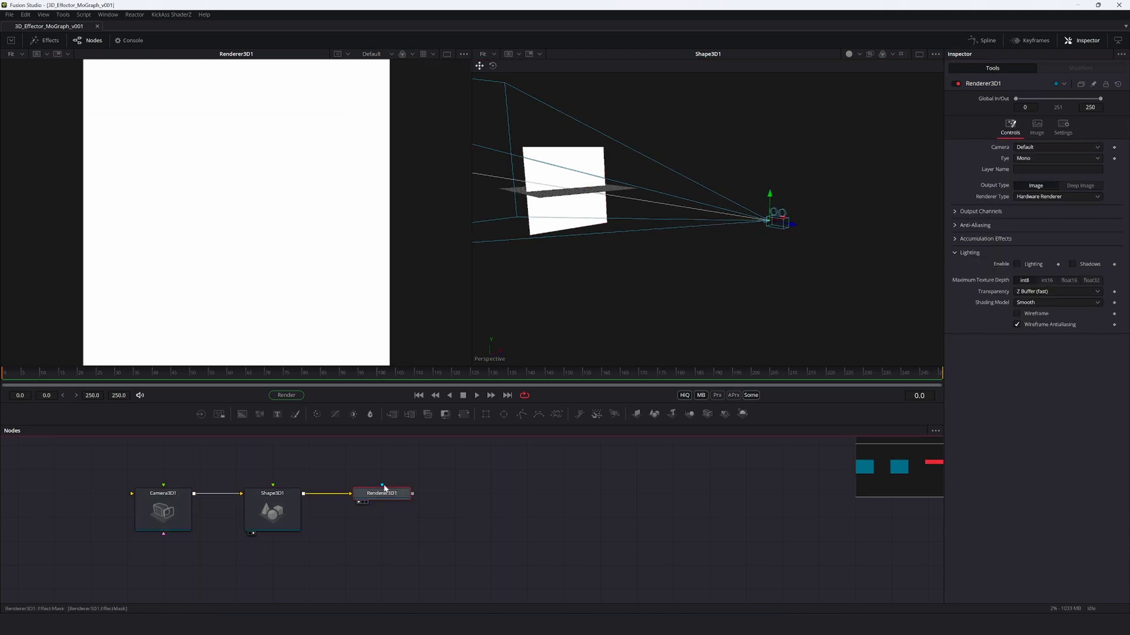
{"action": "left_click", "coordinate": [1039, 198]}
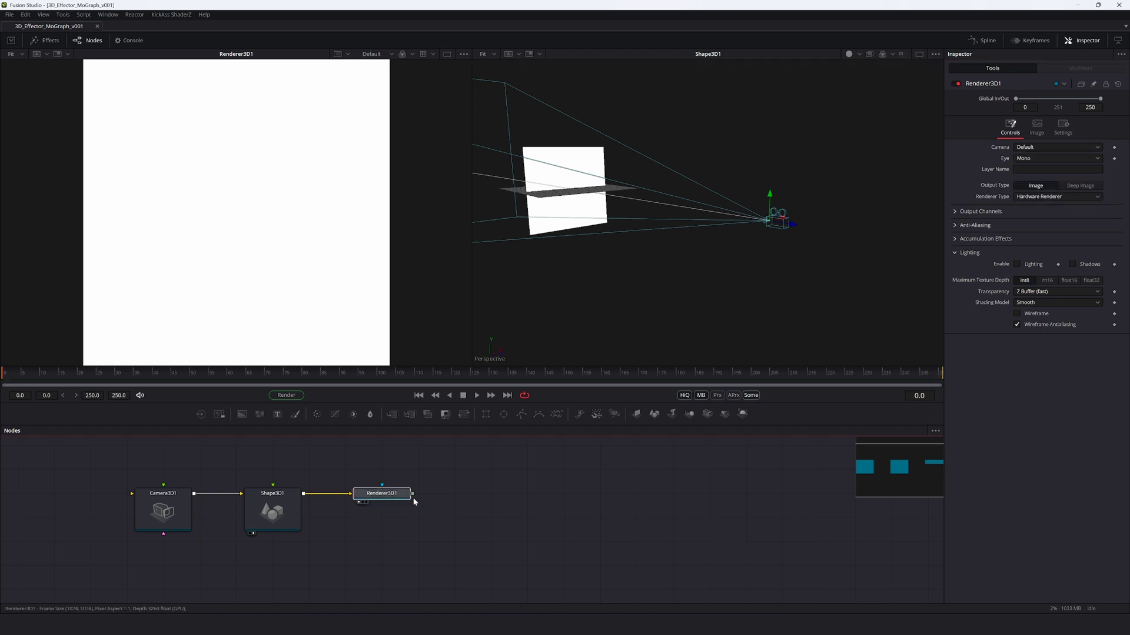
{"action": "left_click_drag", "start_coordinate": [407, 495], "coordinate": [518, 495]}
{"action": "left_click", "coordinate": [284, 519]}
{"action": "key", "text": "shift+space"}
{"action": "type", "text": "loc"}
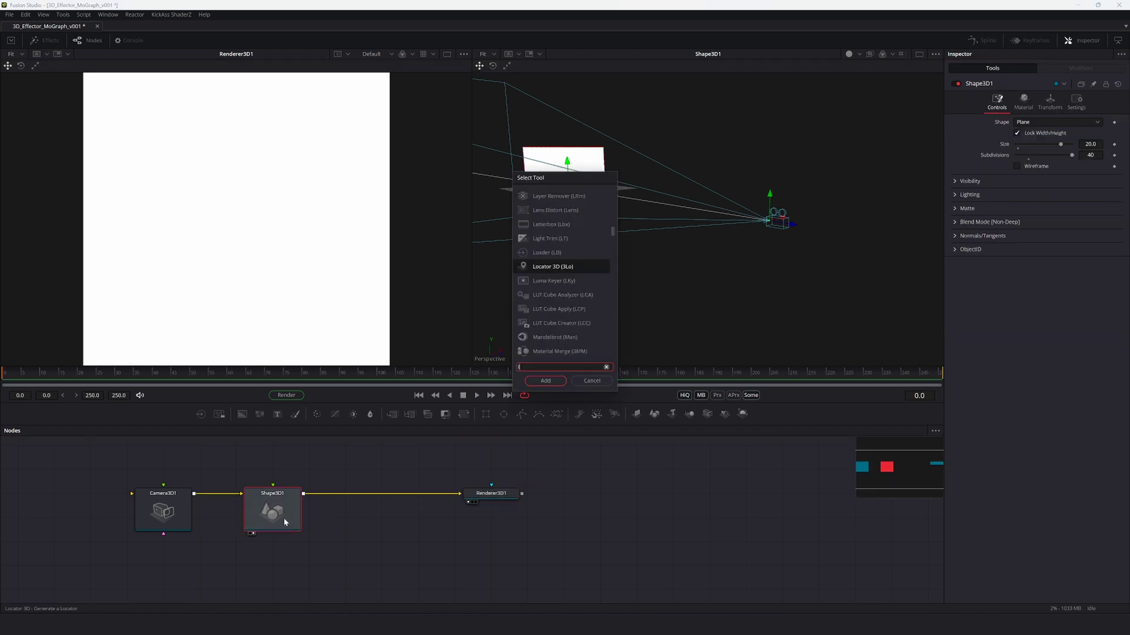
{"action": "key", "text": "Return"}
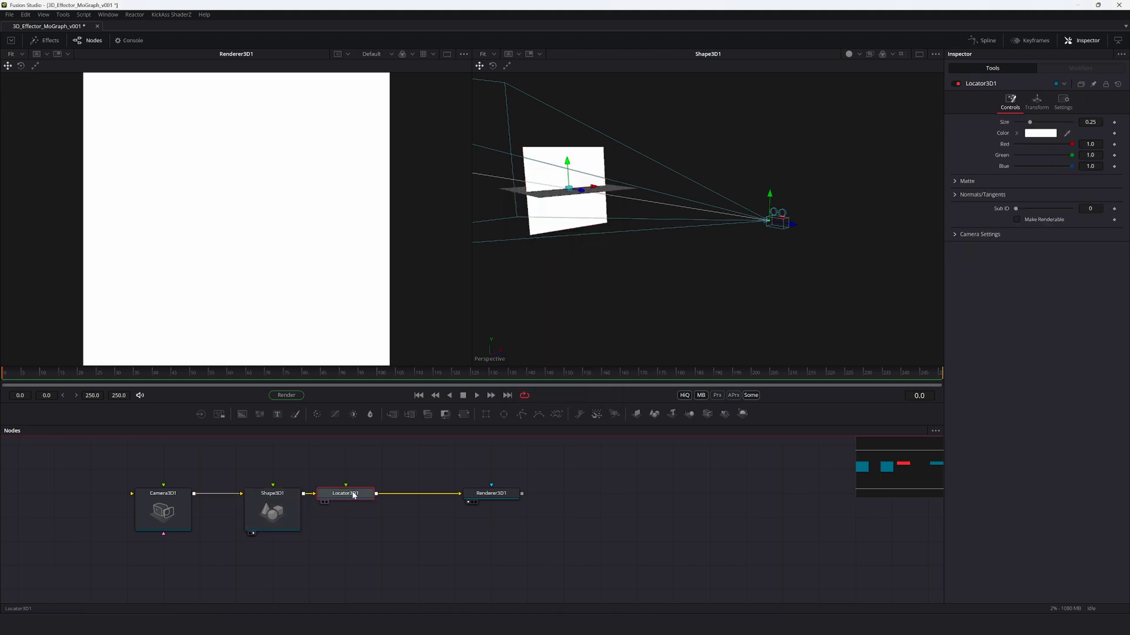
{"action": "left_click_drag", "start_coordinate": [353, 493], "coordinate": [388, 495]}
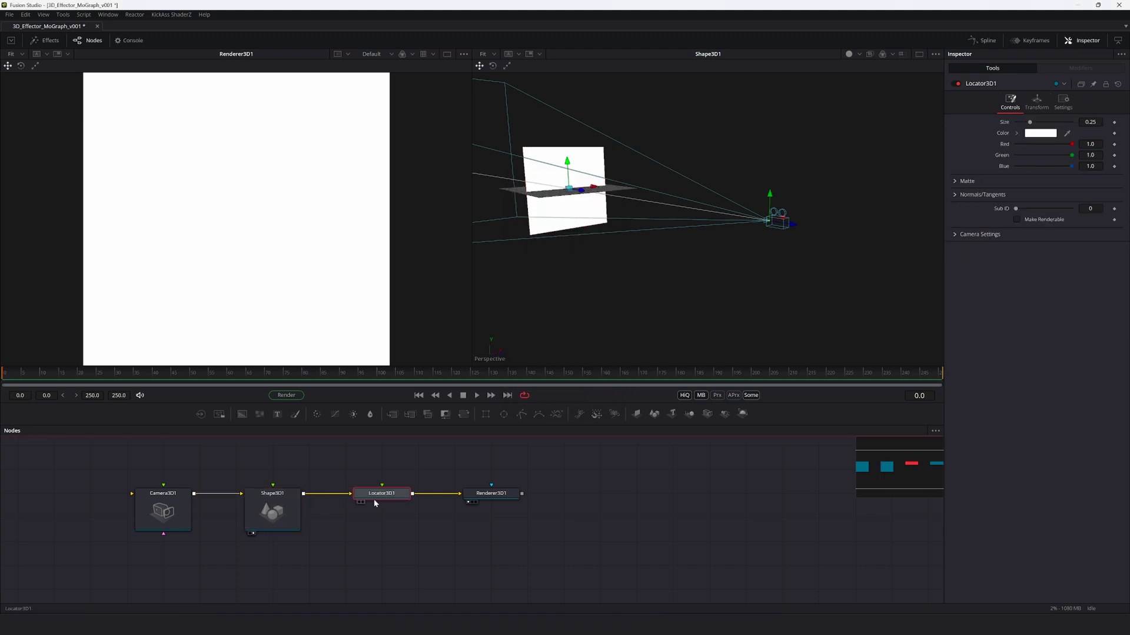
Step: In Locator3D1's camera settings, turn off Use Frame Format Settings and set both width and height to 1024
{"action": "left_click", "coordinate": [954, 234]}
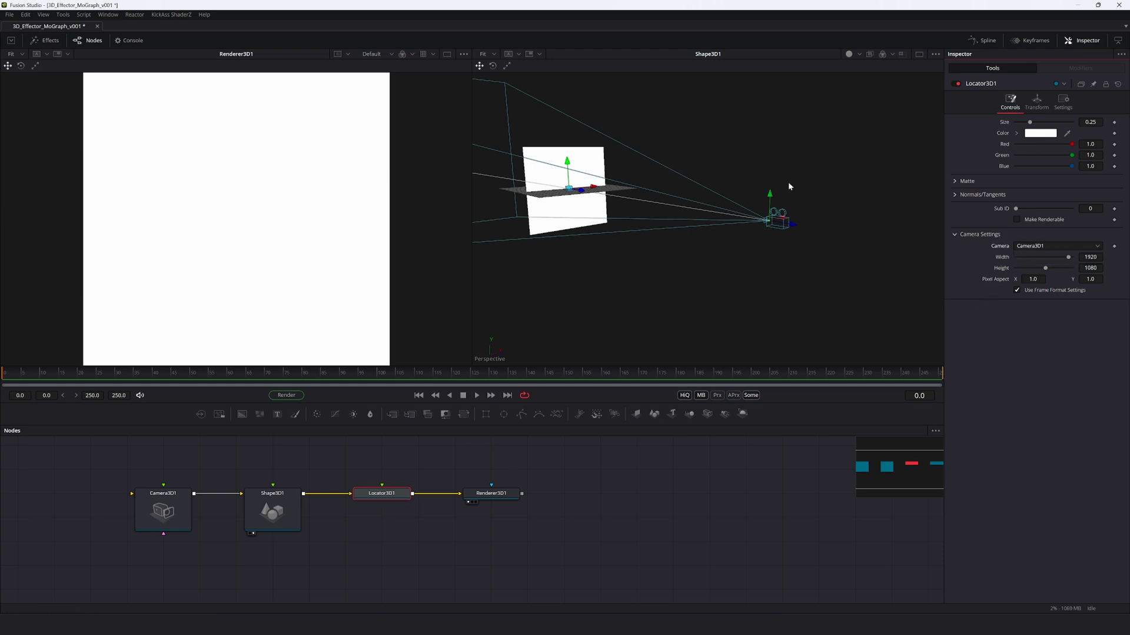
{"action": "left_click", "coordinate": [177, 513]}
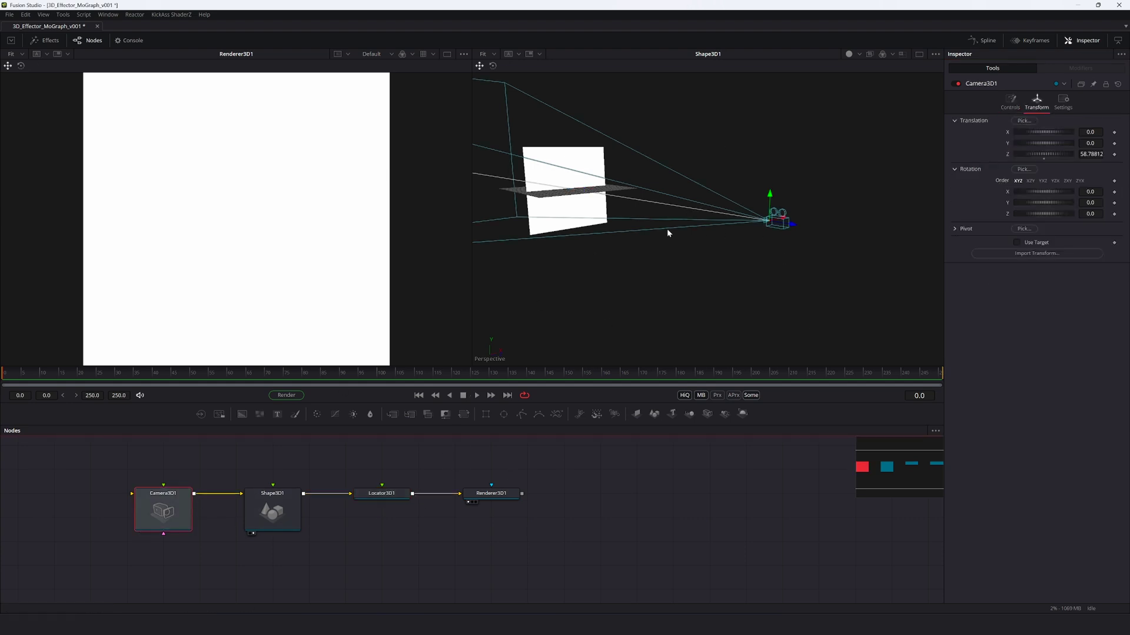
{"action": "left_click", "coordinate": [379, 491]}
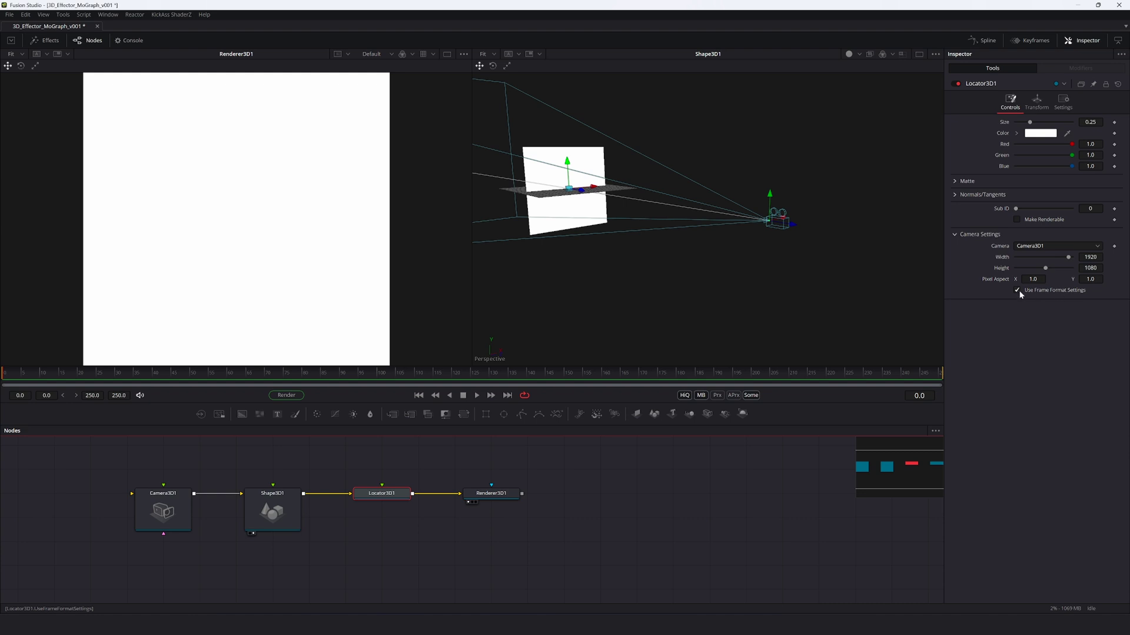
{"action": "left_click", "coordinate": [1090, 257]}
{"action": "scroll", "coordinate": [372, 101], "scroll_direction": "down", "scroll_amount": 1}
{"action": "left_click_drag", "start_coordinate": [372, 113], "coordinate": [365, 143]}
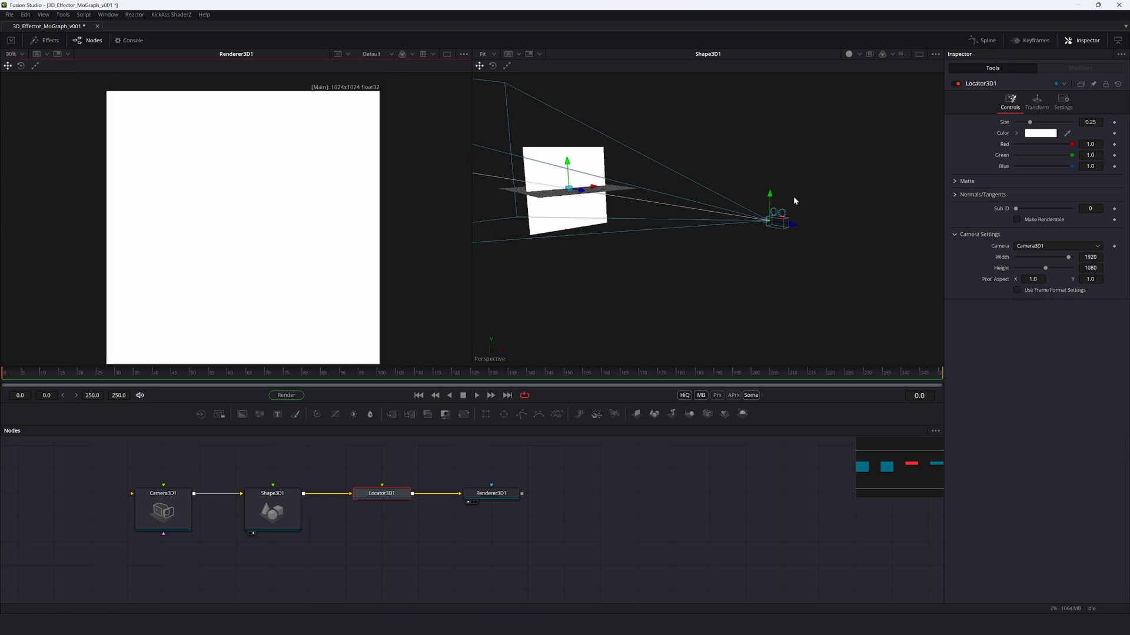
{"action": "left_click", "coordinate": [1068, 257]}
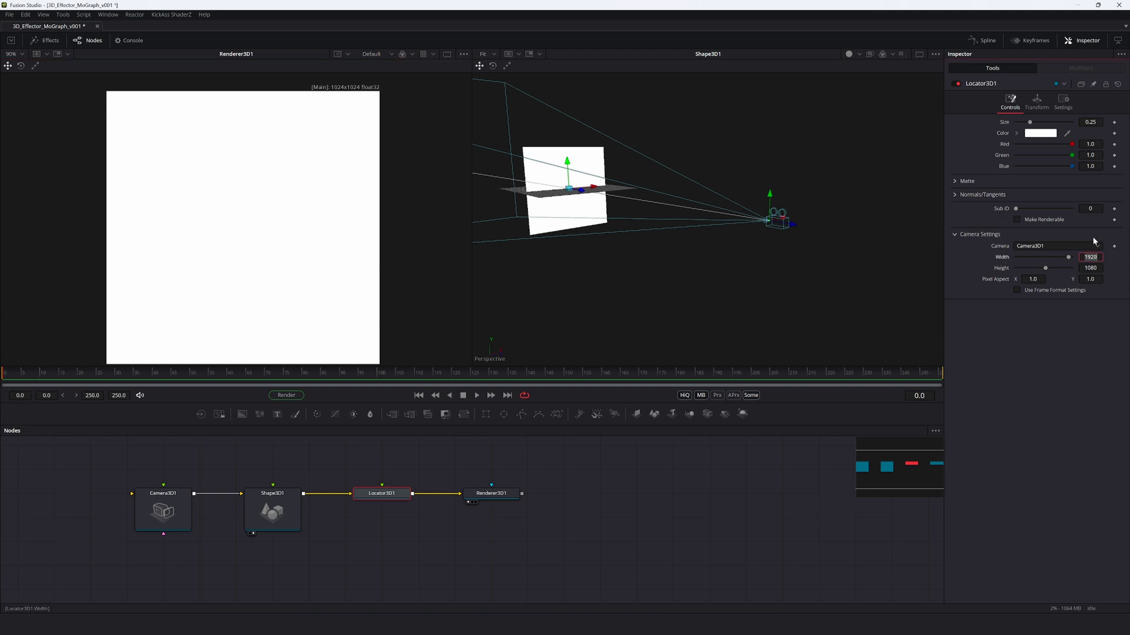
{"action": "key", "text": "Tab"}
{"action": "type", "text": "1024"}
{"action": "key", "text": "Tab"}
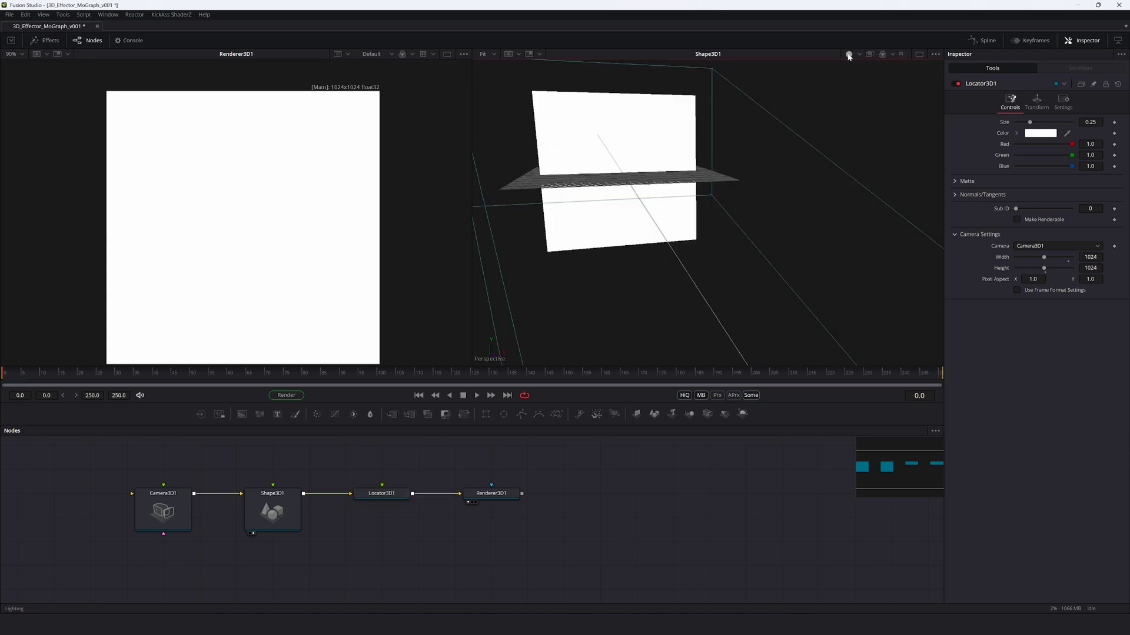
Step: Turn on lighting in the 3D viewer showing the plane and save the composition
{"action": "left_click", "coordinate": [849, 54]}
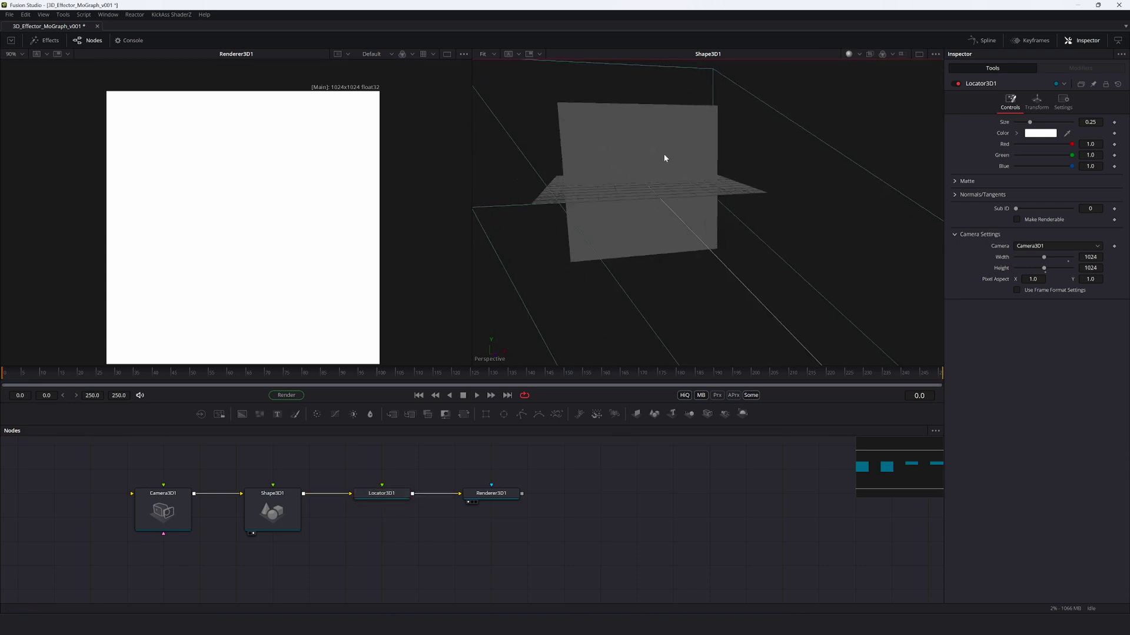
{"action": "left_click", "coordinate": [731, 168]}
{"action": "scroll", "coordinate": [677, 157], "scroll_direction": "up", "scroll_amount": 4}
{"action": "key", "text": "ctrl+s"}
{"action": "left_click_drag", "start_coordinate": [734, 206], "coordinate": [662, 215]}
Step: Add a Displace 3D node in the empty area above Renderer3D1
{"action": "left_click", "coordinate": [500, 493]}
{"action": "left_click", "coordinate": [503, 474]}
{"action": "left_click_drag", "start_coordinate": [503, 474], "coordinate": [467, 467]}
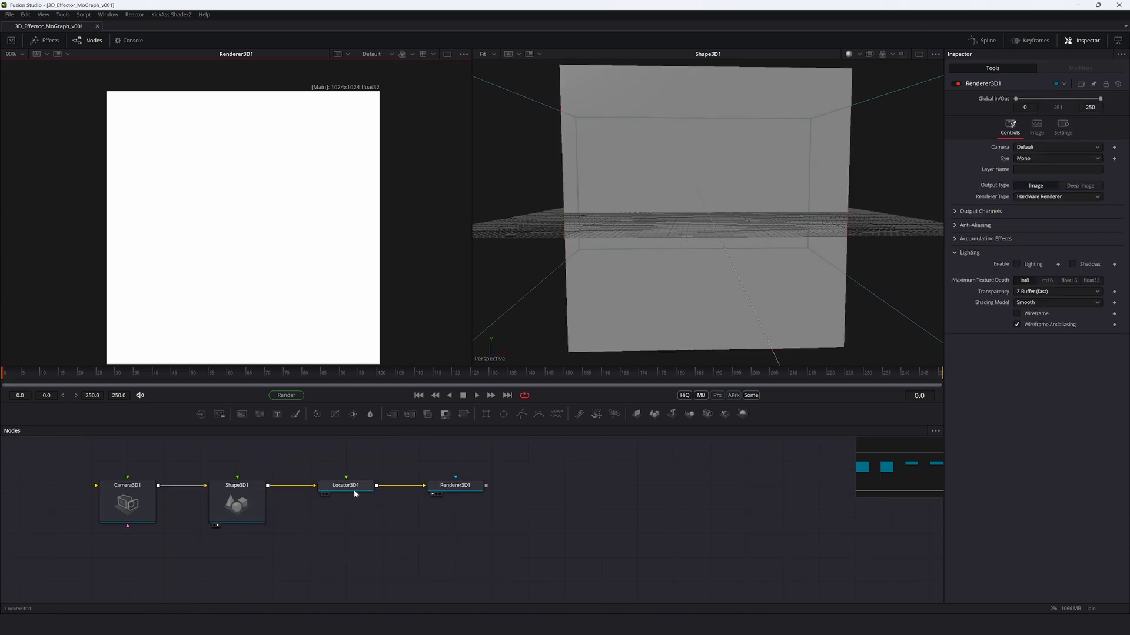
{"action": "left_click", "coordinate": [250, 494]}
{"action": "left_click_drag", "start_coordinate": [388, 494], "coordinate": [338, 545]}
{"action": "left_click", "coordinate": [382, 461]}
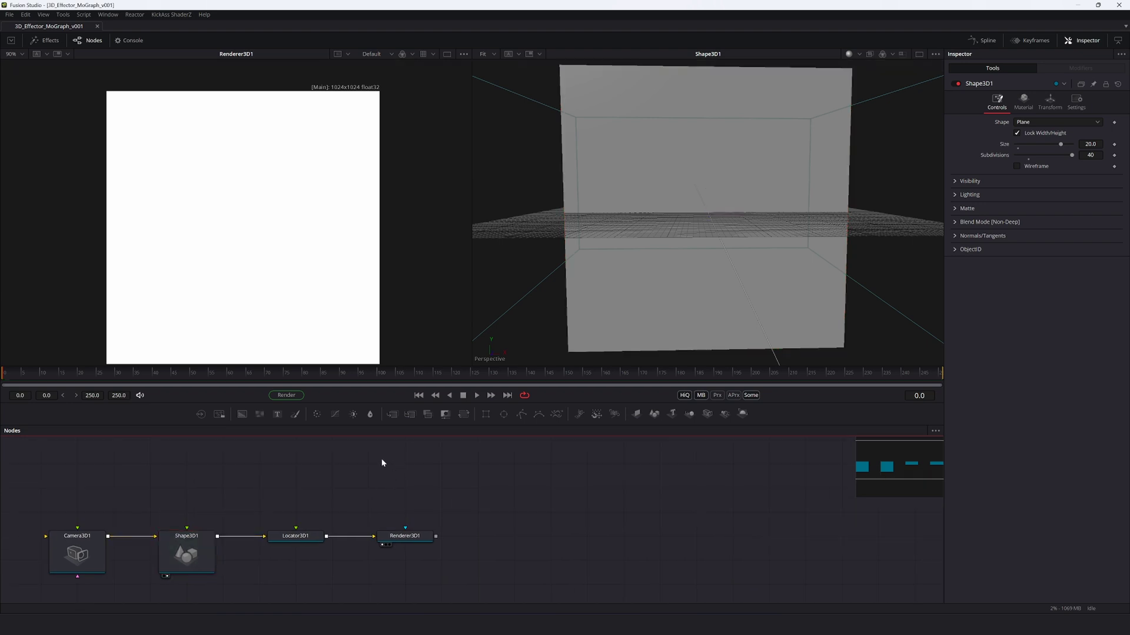
{"action": "key", "text": "shift+space"}
{"action": "type", "text": "displ"}
{"action": "key", "text": "Down"}
{"action": "key", "text": "Return"}
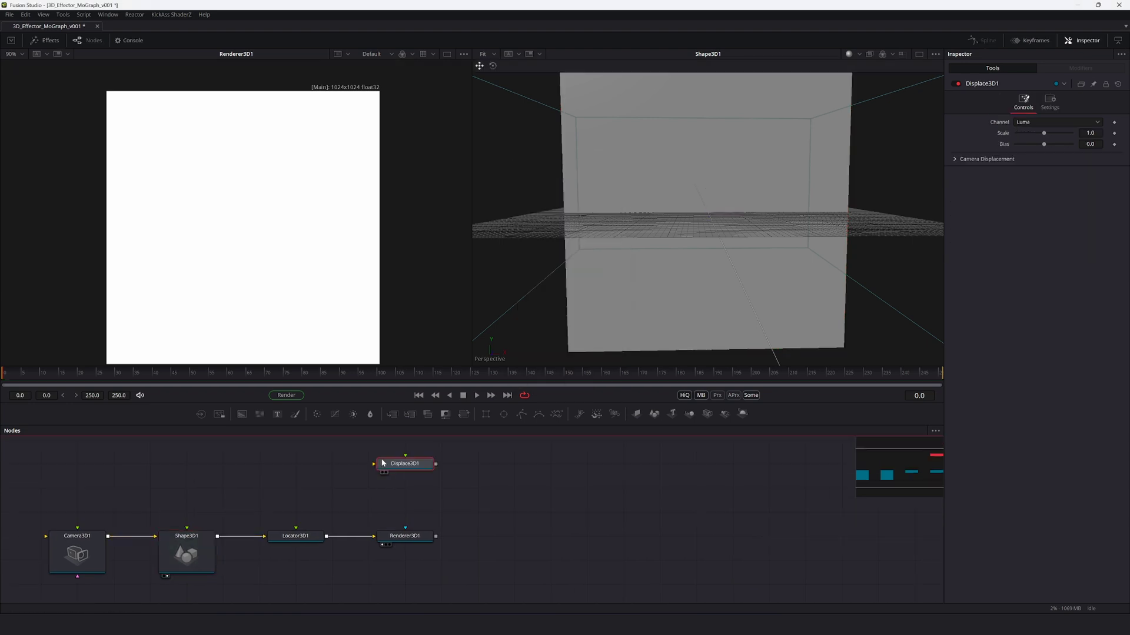
Step: Feed Shape3D1 into Displace3D1's scene input and Renderer3D1 into its displacement input, and show Displace3D1 in the 3D viewer
{"action": "left_click_drag", "start_coordinate": [217, 536], "coordinate": [374, 465]}
{"action": "left_click_drag", "start_coordinate": [436, 536], "coordinate": [406, 469]}
{"action": "key", "text": "2"}
{"action": "left_click_drag", "start_coordinate": [683, 249], "coordinate": [747, 218]}
Step: Mask Renderer3D1 with a new Ellipse mask placed below it in the node graph
{"action": "left_click", "coordinate": [417, 536]}
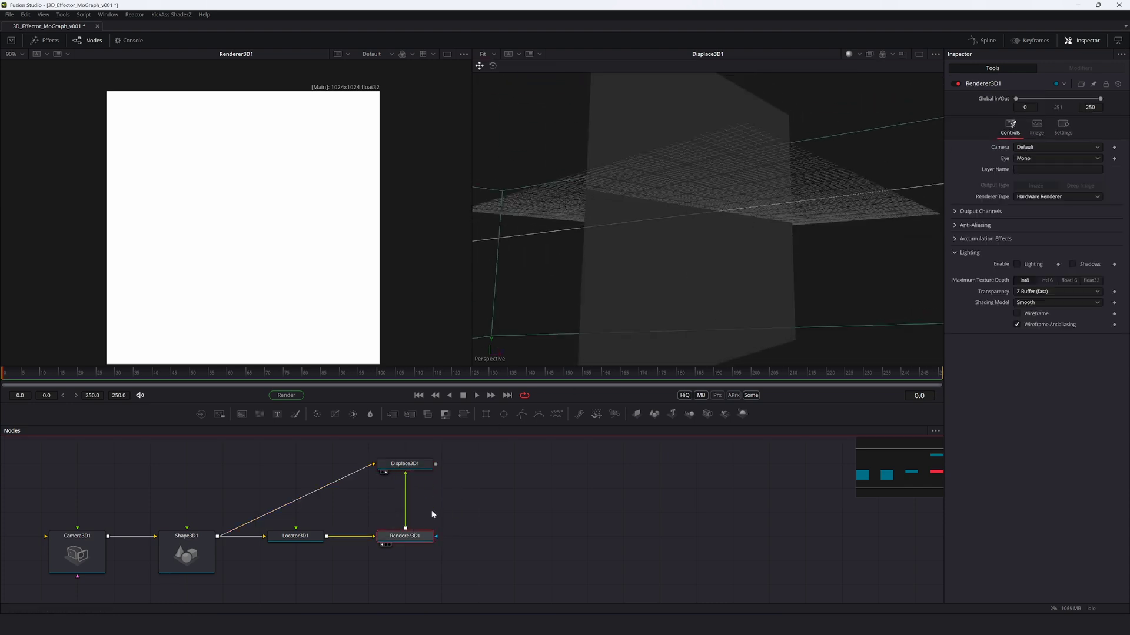
{"action": "left_click", "coordinate": [503, 414]}
{"action": "left_click_drag", "start_coordinate": [384, 497], "coordinate": [385, 619]}
{"action": "left_click_drag", "start_coordinate": [686, 229], "coordinate": [584, 242]}
{"action": "scroll", "coordinate": [419, 461], "scroll_direction": "down", "scroll_amount": 2}
Step: Rearrange the nodes into a compact layout, with the Locator3D1, Renderer3D1 and ellipse branch below the displacement branch
{"action": "left_click_drag", "start_coordinate": [406, 460], "coordinate": [403, 485]}
{"action": "left_click_drag", "start_coordinate": [393, 527], "coordinate": [404, 500]}
{"action": "left_click_drag", "start_coordinate": [505, 494], "coordinate": [349, 581]}
{"action": "left_click_drag", "start_coordinate": [485, 444], "coordinate": [310, 600]}
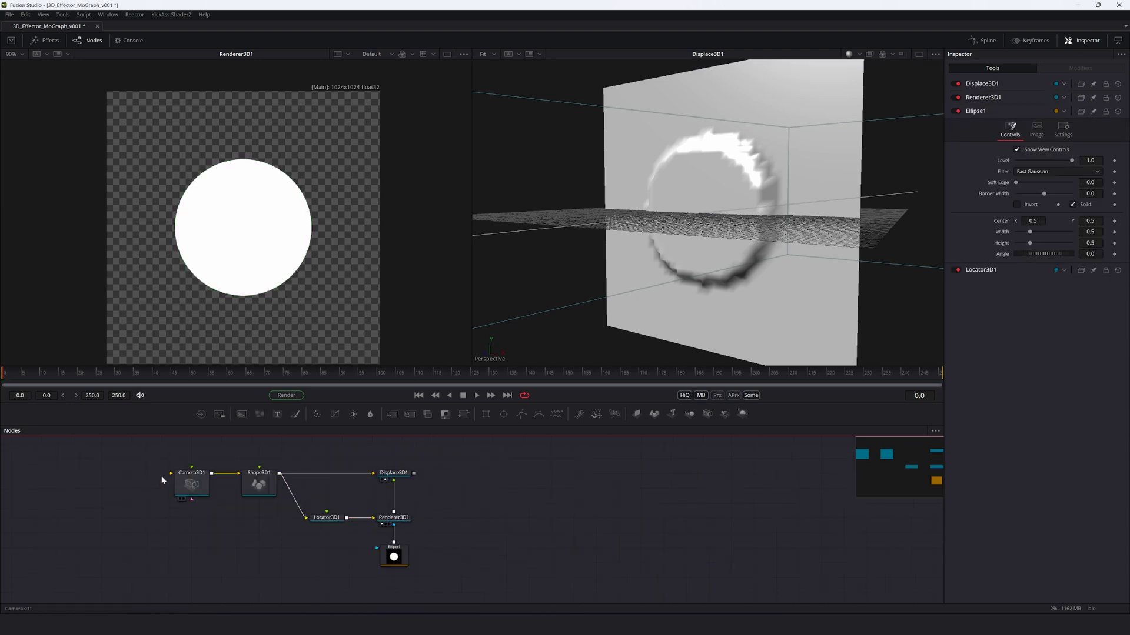
{"action": "left_click_drag", "start_coordinate": [76, 459], "coordinate": [241, 481]}
{"action": "left_click", "coordinate": [447, 483]}
{"action": "left_click_drag", "start_coordinate": [648, 241], "coordinate": [559, 241]}
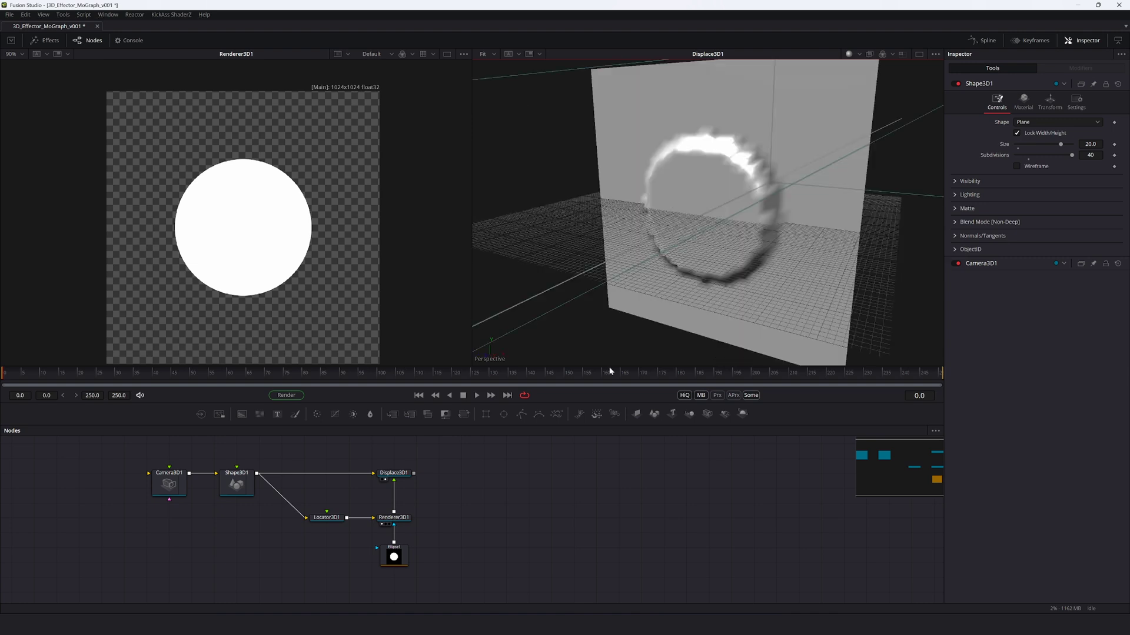
Step: Try softening the Ellipse1 mask with a Soft Edge of about 0.09
{"action": "left_click", "coordinate": [391, 554]}
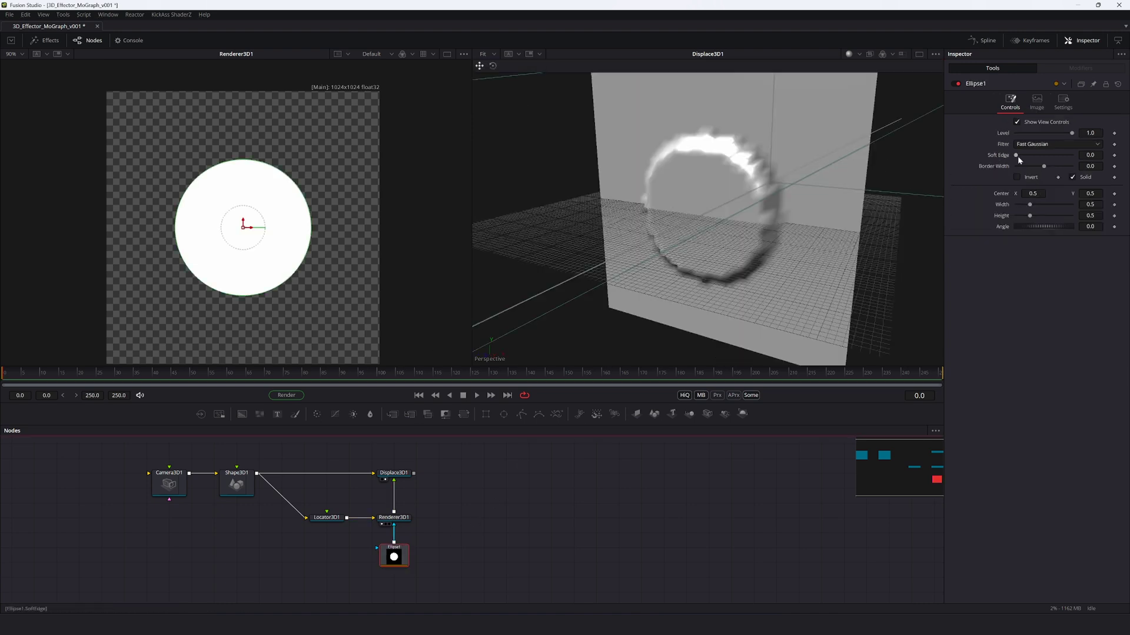
{"action": "left_click_drag", "start_coordinate": [1016, 156], "coordinate": [1045, 164]}
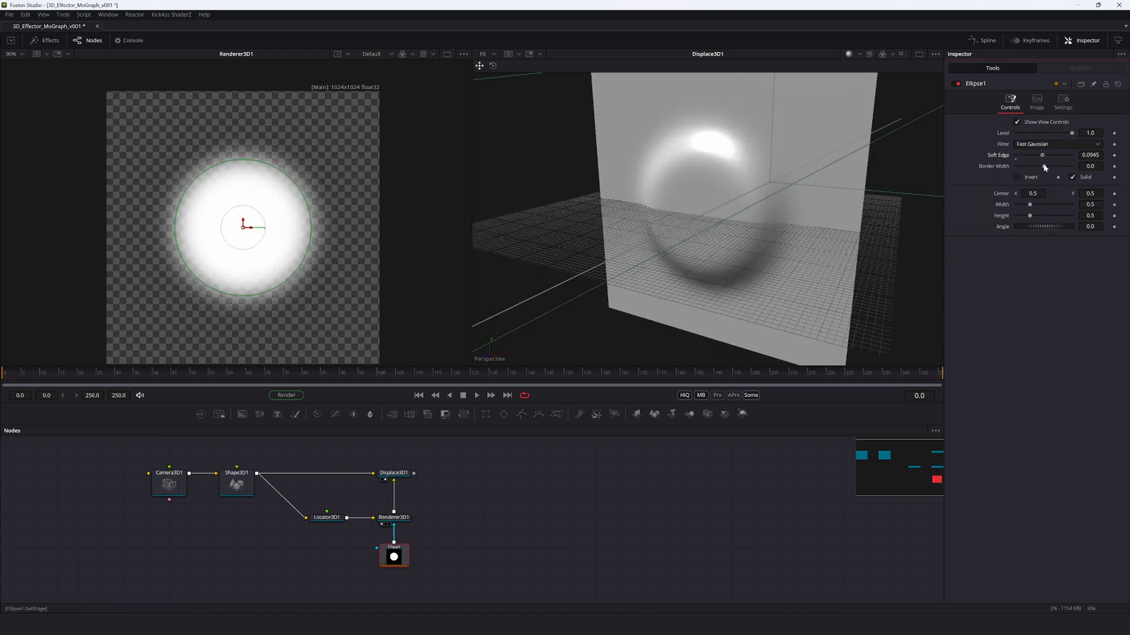
{"action": "mouse_move", "coordinate": [871, 147]}
{"action": "left_mouse_down"}
{"action": "mouse_move", "coordinate": [835, 150]}
{"action": "mouse_move", "coordinate": [880, 156]}
{"action": "mouse_move", "coordinate": [853, 154]}
{"action": "left_mouse_up"}
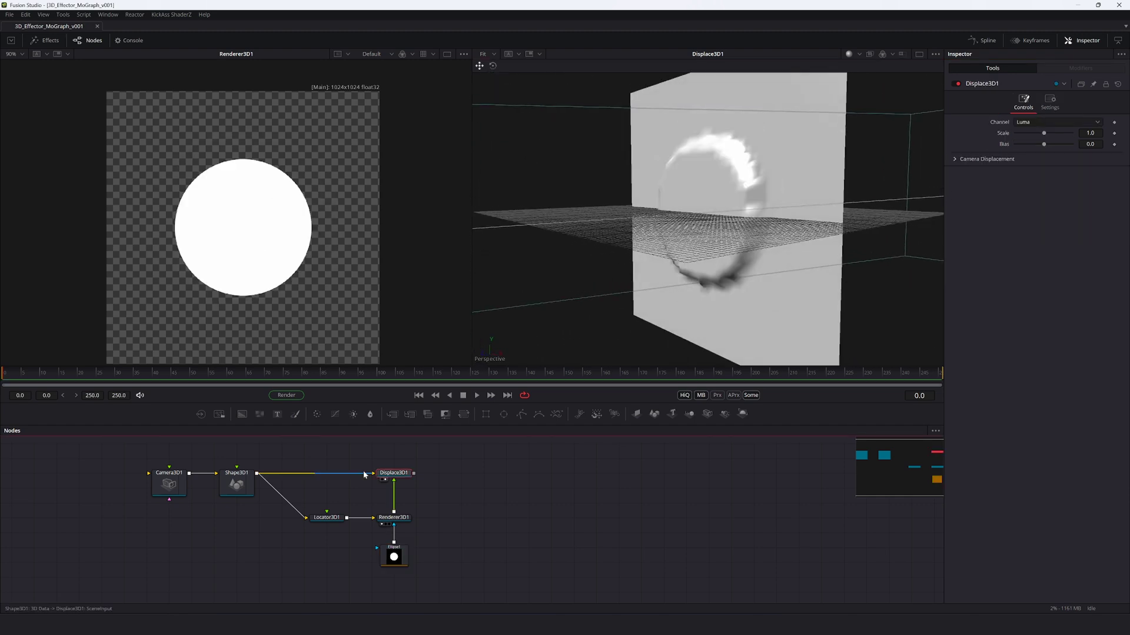
Step: Add a Merge 3D node after Displace3D1 and place it farther along the chain
{"action": "key", "text": "shift+space"}
{"action": "type", "text": "merge3d"}
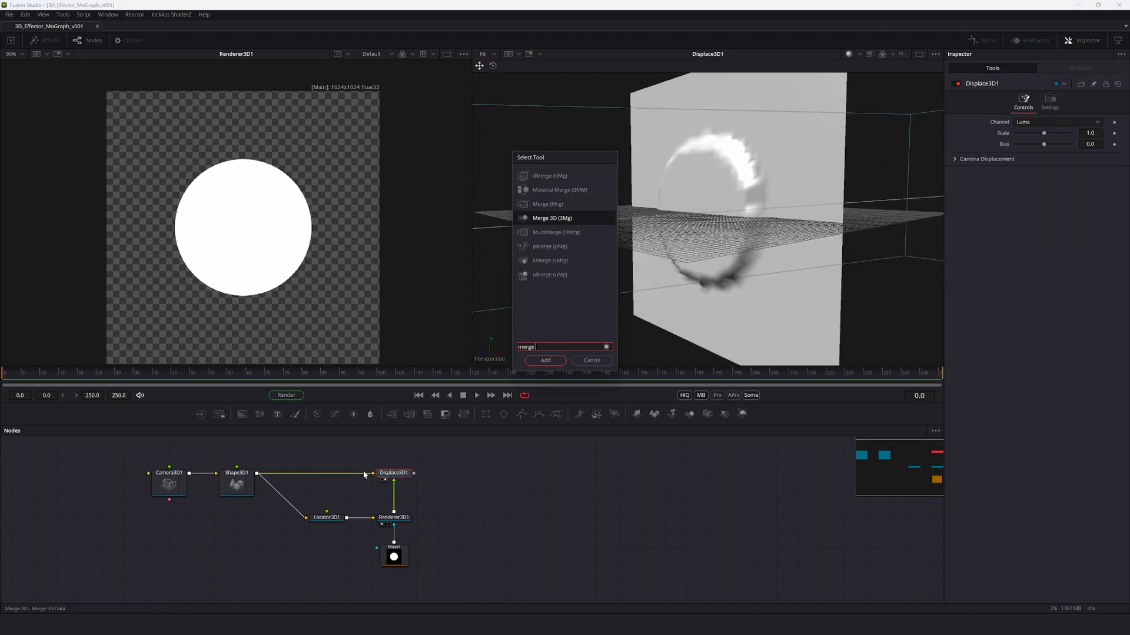
{"action": "key", "text": "Return"}
{"action": "left_click_drag", "start_coordinate": [437, 477], "coordinate": [482, 475]}
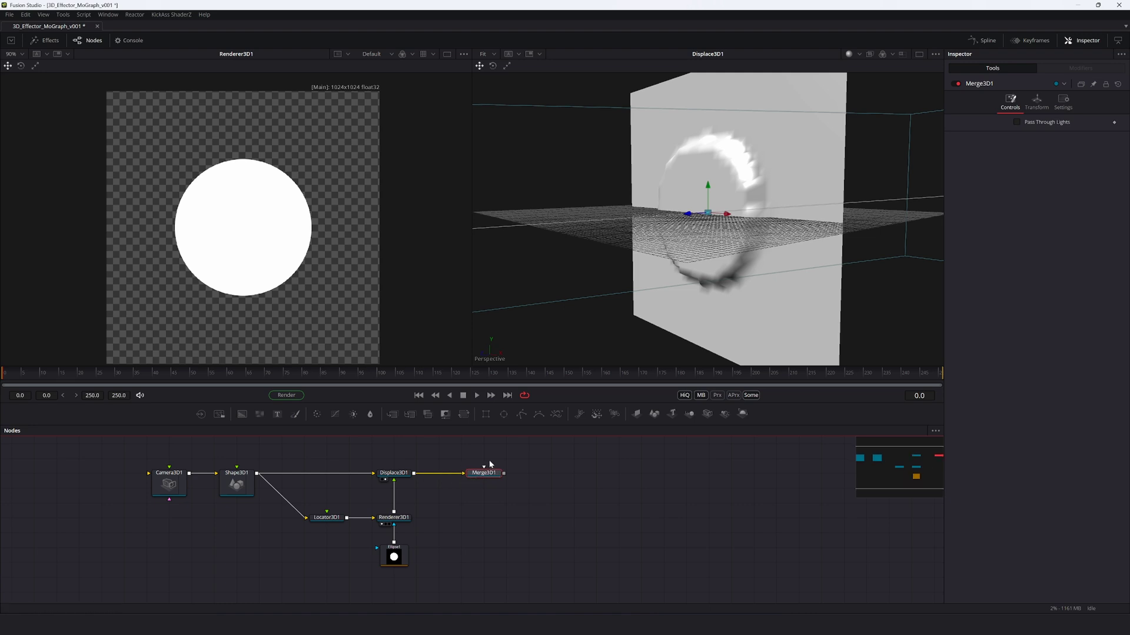
Step: Add a second Shape 3D node above Merge3D1, set its shape to Sphere and connect it to the merge
{"action": "key", "text": "shift+space"}
{"action": "type", "text": "shape3d"}
{"action": "key", "text": "Return"}
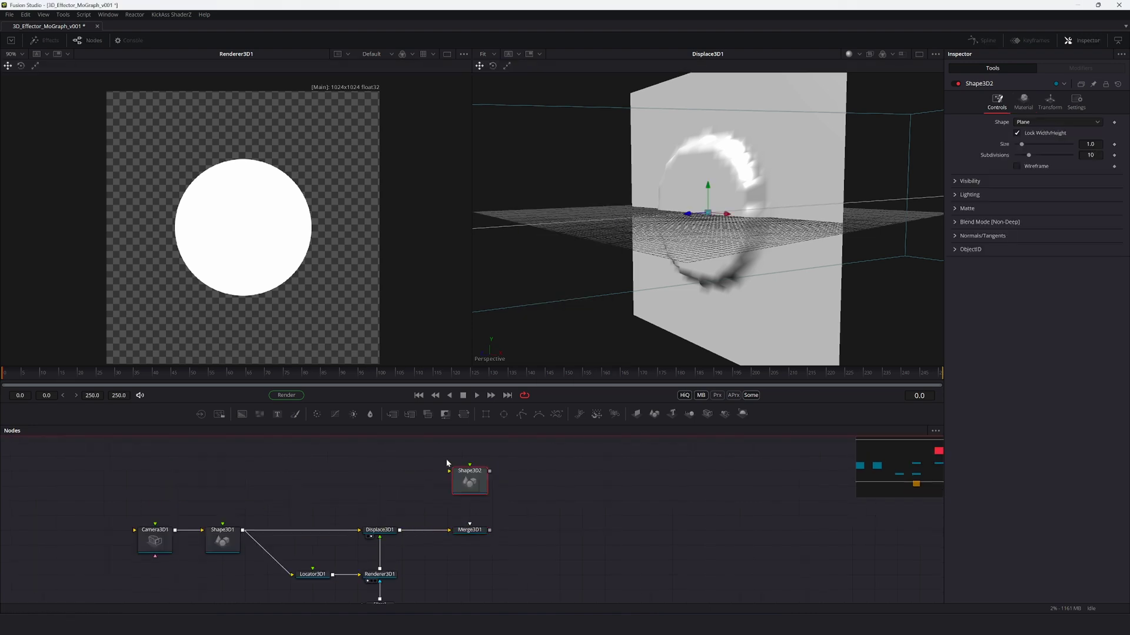
{"action": "left_click", "coordinate": [1030, 122]}
{"action": "left_click", "coordinate": [1031, 143]}
{"action": "left_click_drag", "start_coordinate": [489, 456], "coordinate": [475, 530]}
Step: Move the Shape3D2 sphere along its Z axis so it sits in front of the displaced plane
{"action": "left_click_drag", "start_coordinate": [702, 218], "coordinate": [917, 220]}
{"action": "left_click", "coordinate": [478, 479]}
{"action": "left_click_drag", "start_coordinate": [728, 214], "coordinate": [802, 219]}
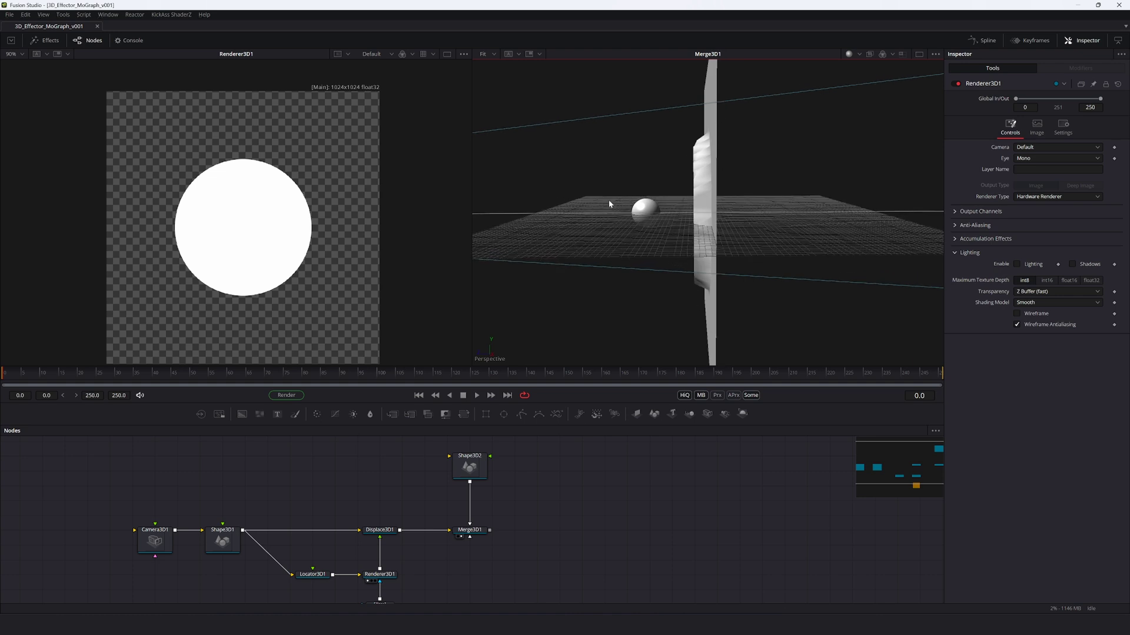
Step: Open the transform settings of Locator3D1
{"action": "left_click", "coordinate": [312, 574]}
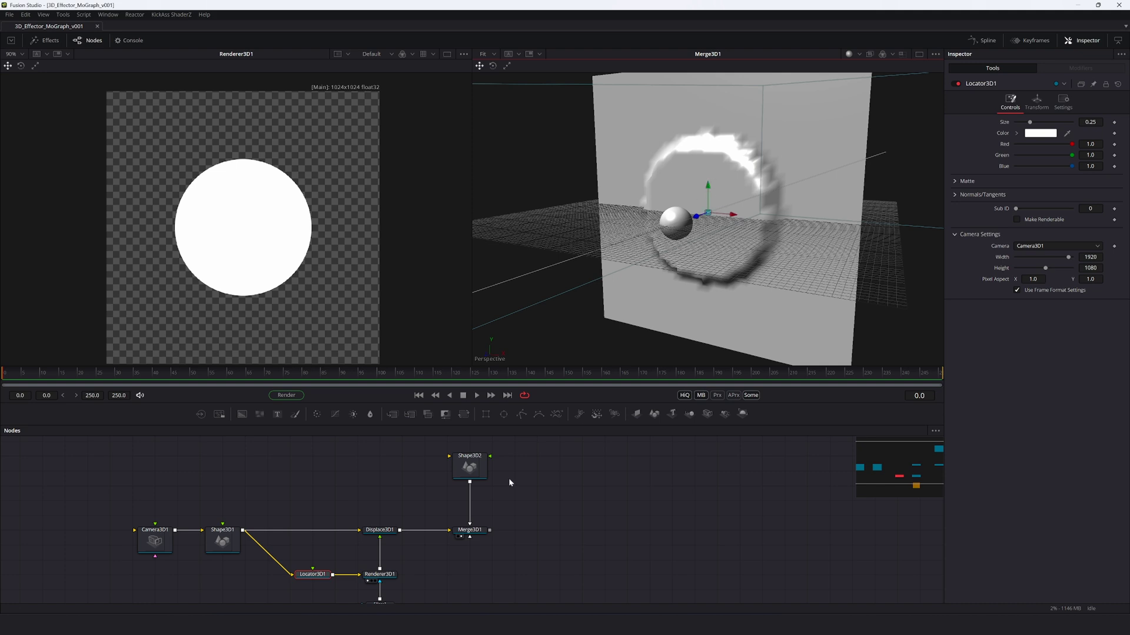
{"action": "left_click", "coordinate": [1038, 103]}
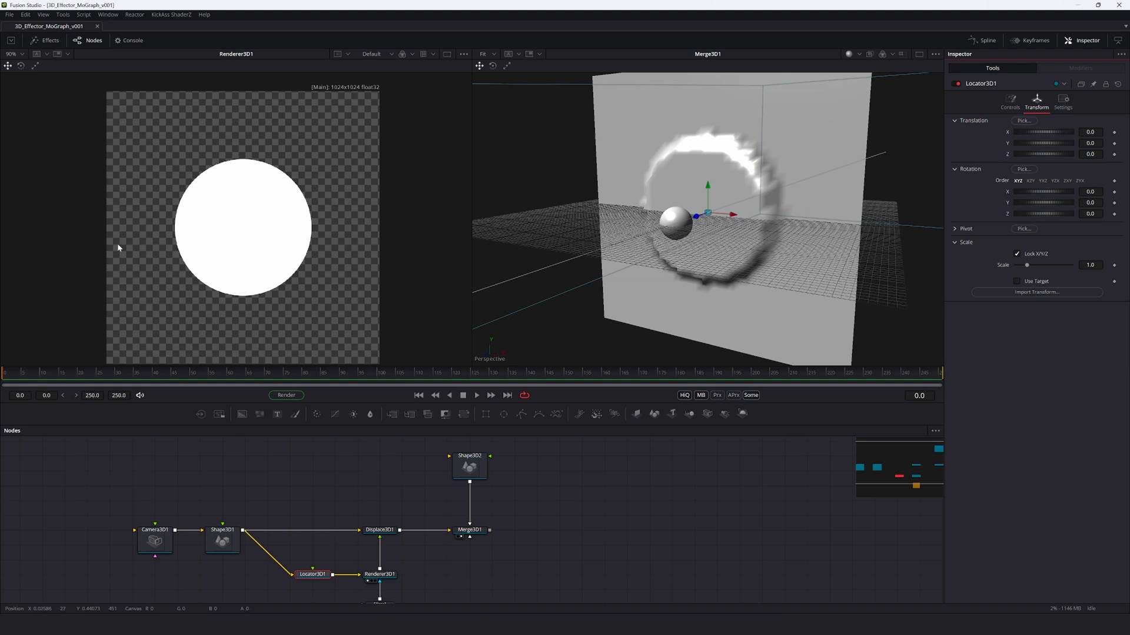
{"action": "left_click_drag", "start_coordinate": [153, 237], "coordinate": [272, 239]}
{"action": "left_click_drag", "start_coordinate": [248, 98], "coordinate": [265, 288]}
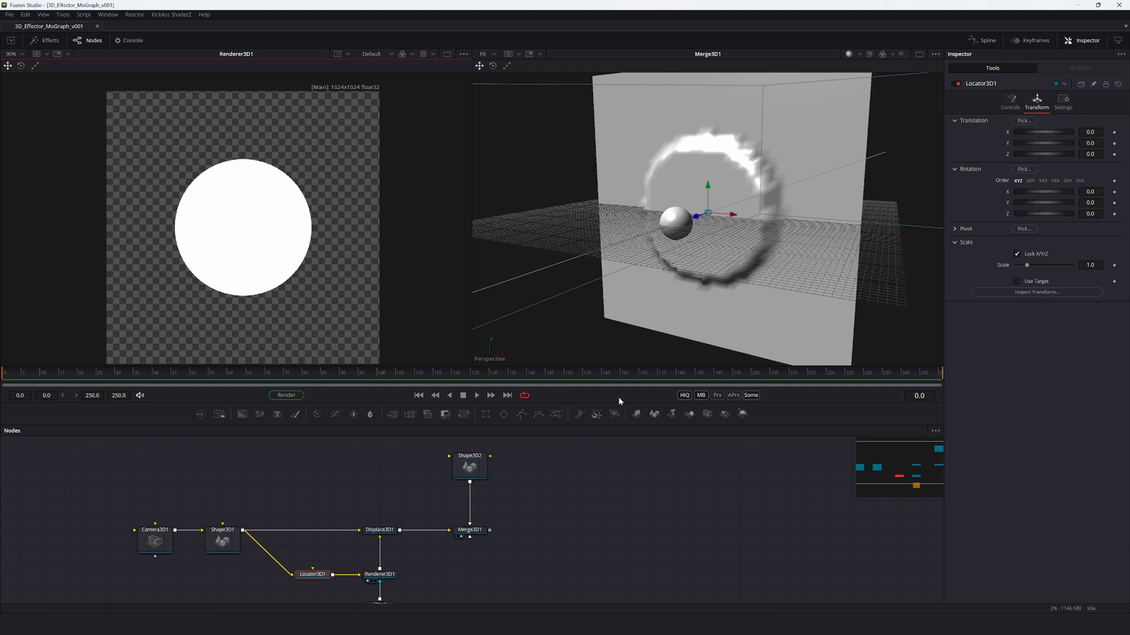
{"action": "left_click", "coordinate": [484, 537]}
{"action": "left_click_drag", "start_coordinate": [421, 570], "coordinate": [376, 579]}
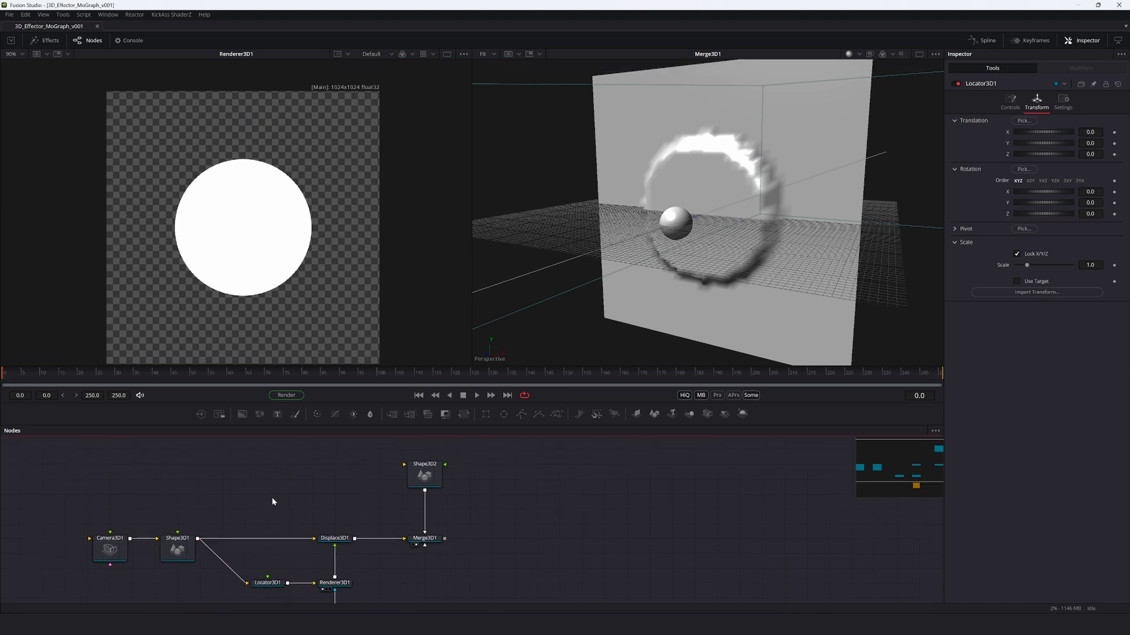
{"action": "left_click", "coordinate": [425, 540]}
{"action": "key", "text": "shift+space"}
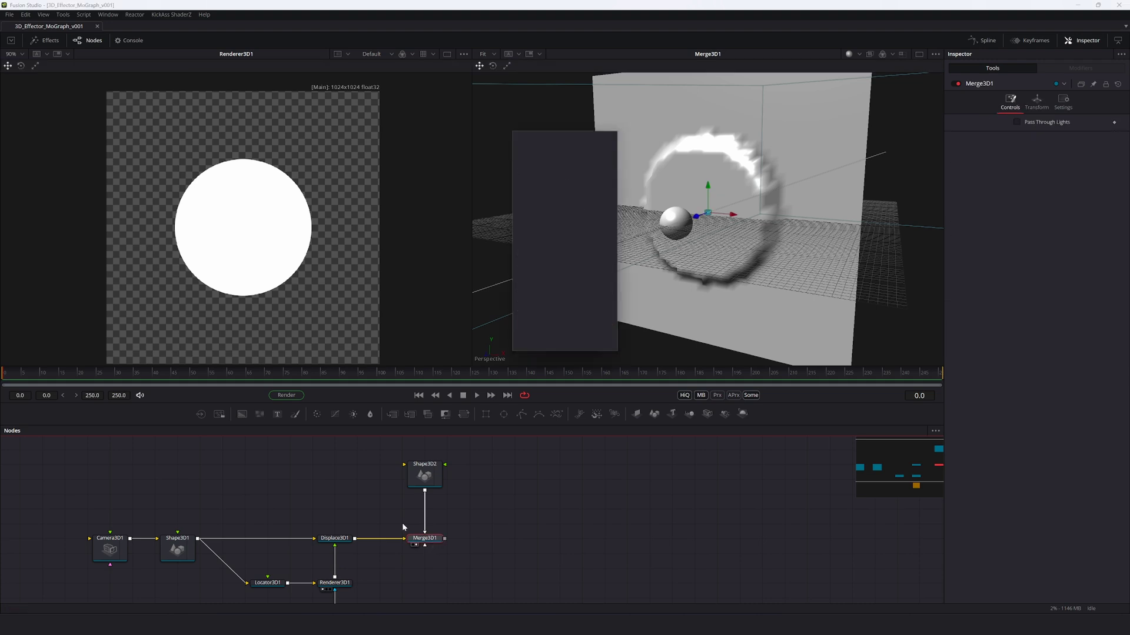
{"action": "type", "text": "trans"}
{"action": "key", "text": "Return"}
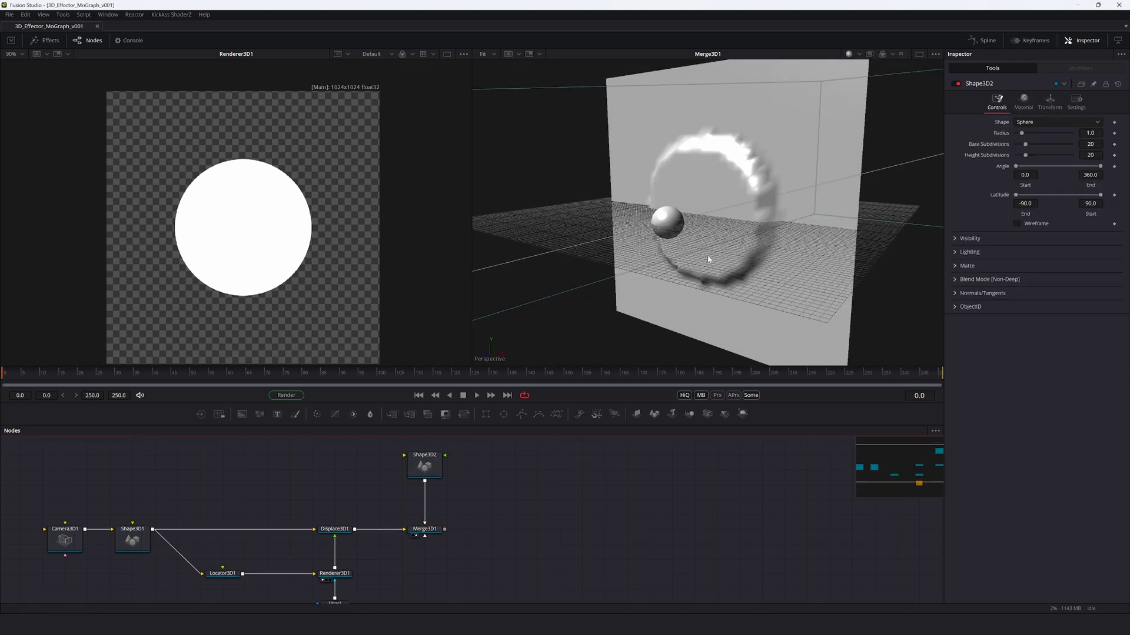
Step: Connect the Center of the Ellipse1 mask to the position output of Locator3D1
{"action": "left_click_drag", "start_coordinate": [447, 526], "coordinate": [463, 479]}
{"action": "left_click", "coordinate": [351, 564]}
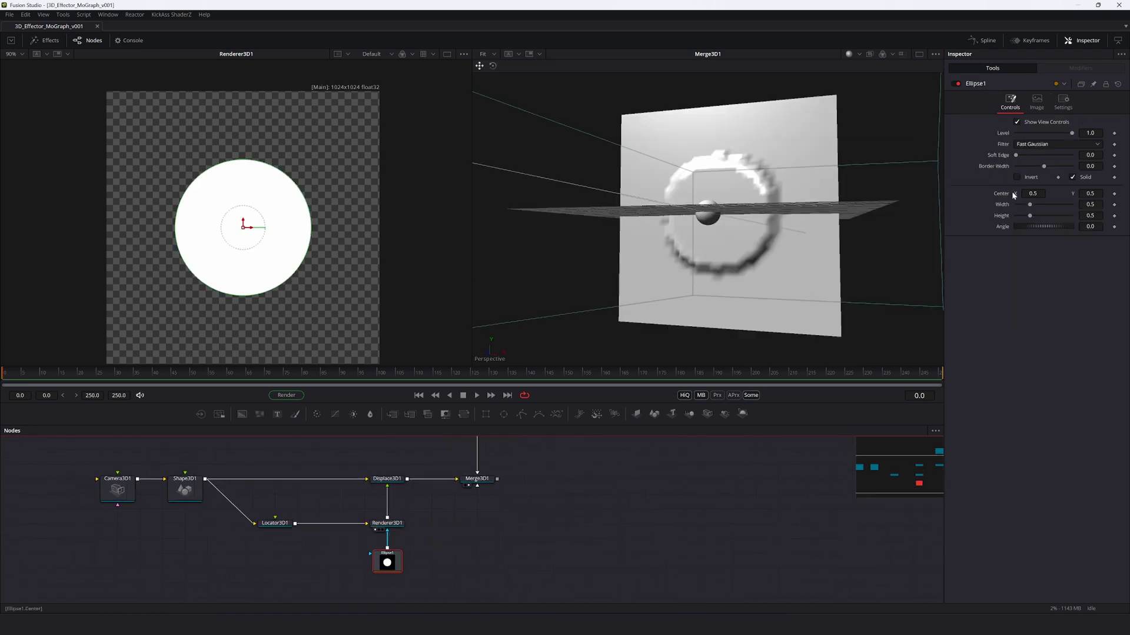
{"action": "right_click", "coordinate": [1018, 194]}
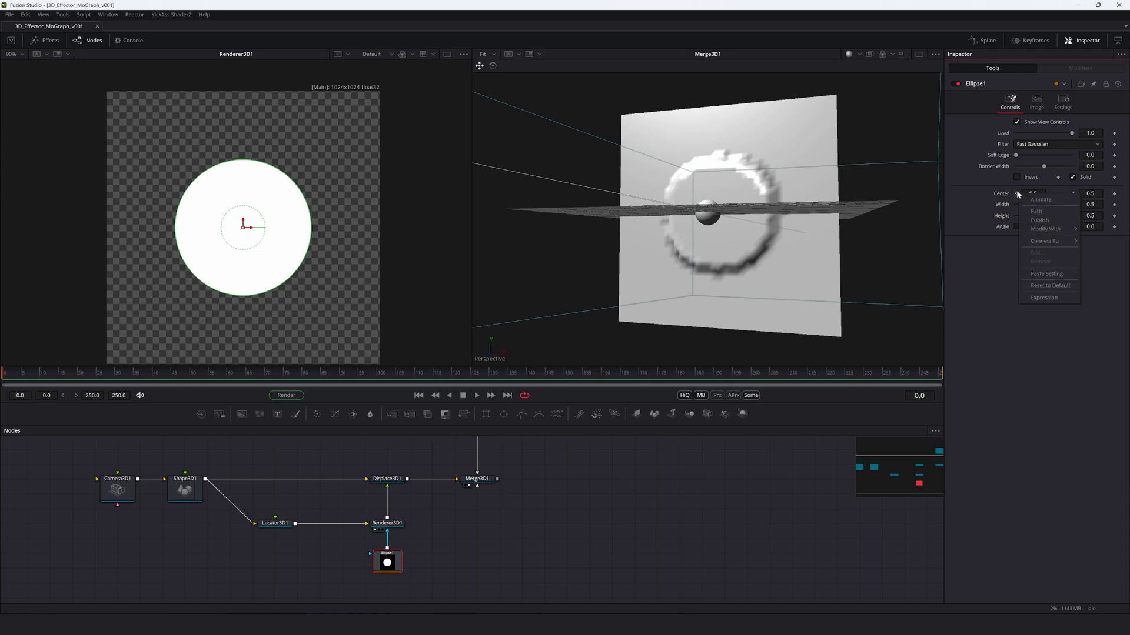
{"action": "mouse_move", "coordinate": [1045, 242]}
{"action": "mouse_move", "coordinate": [1003, 242]}
{"action": "left_click", "coordinate": [1040, 241]}
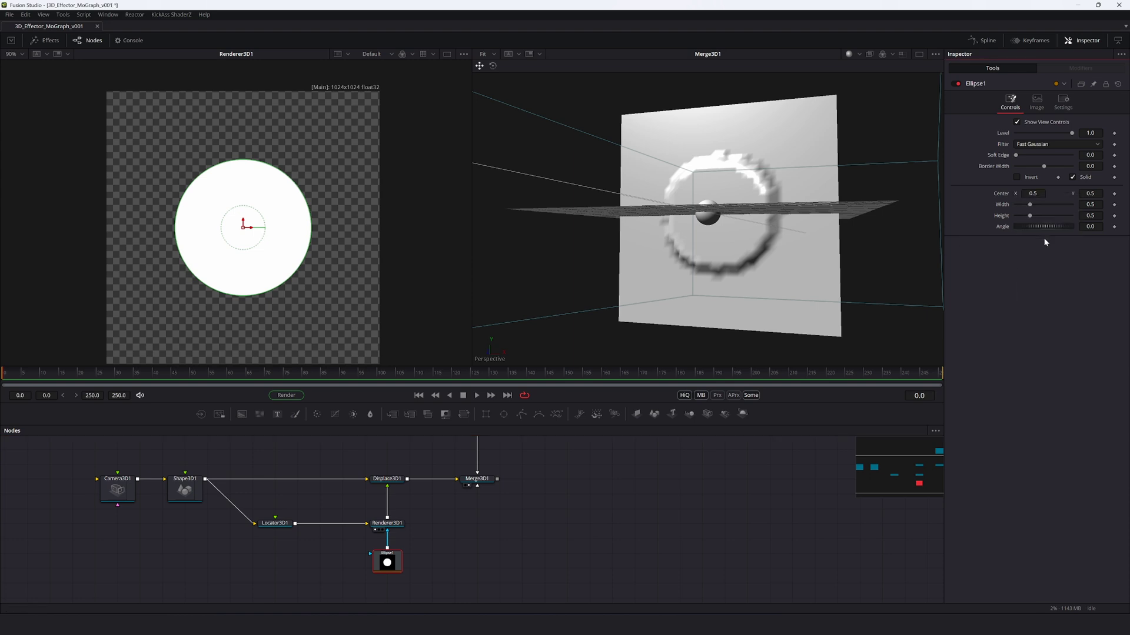
Step: Move Locator3D1 along X to about -10.05, at the plane's side edge, and compare it with the plane's outline
{"action": "left_click", "coordinate": [275, 523]}
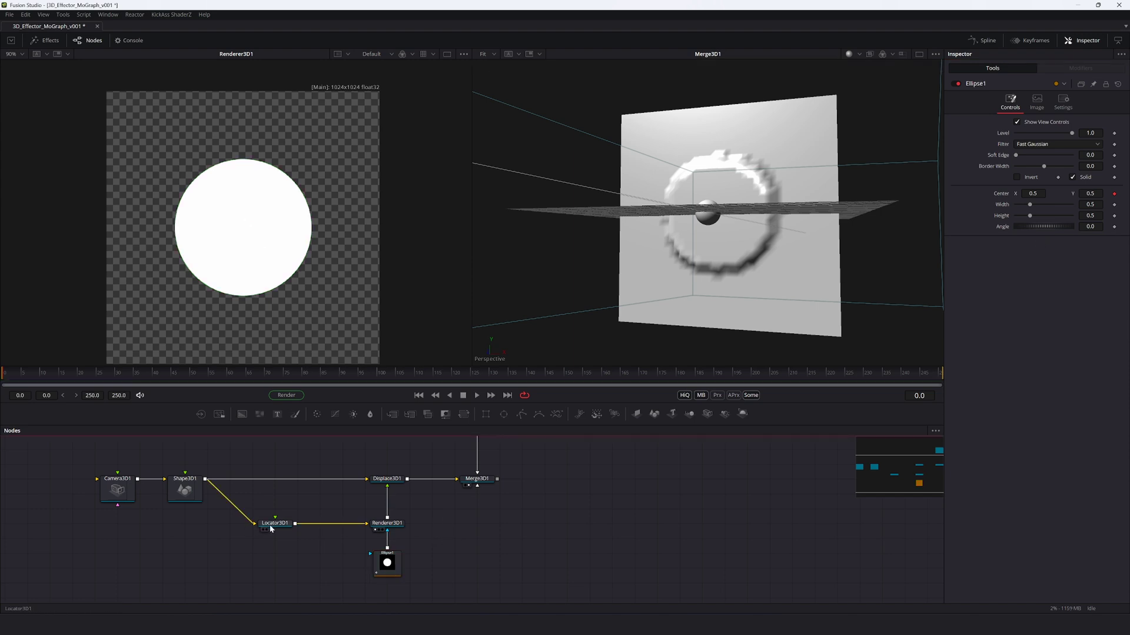
{"action": "left_click_drag", "start_coordinate": [710, 221], "coordinate": [629, 213]}
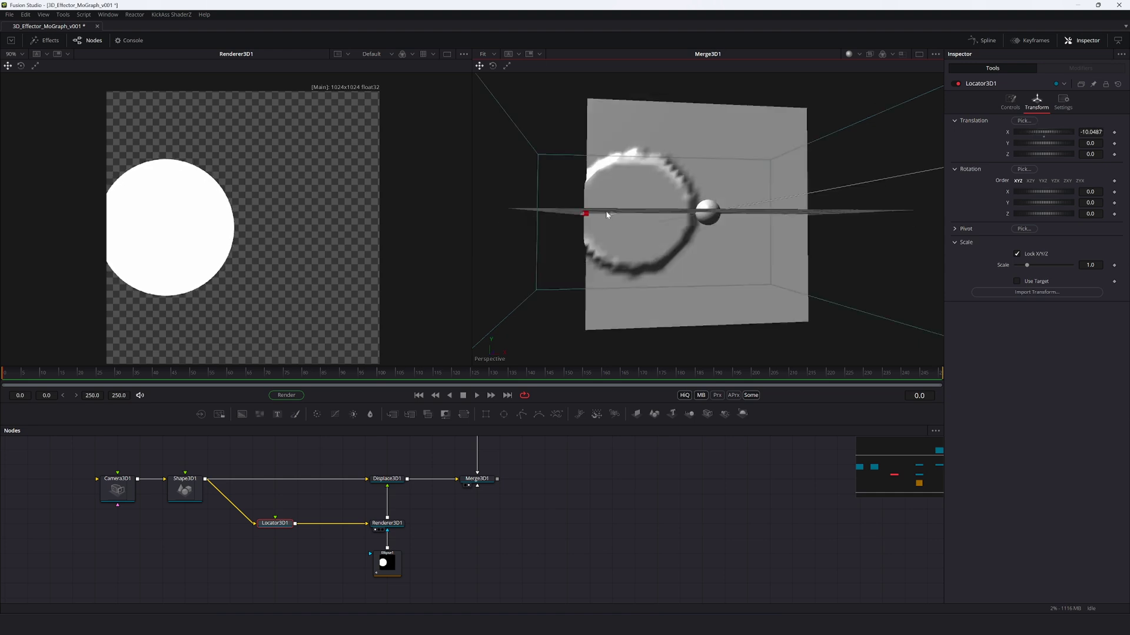
{"action": "left_click_drag", "start_coordinate": [607, 213], "coordinate": [607, 212]}
{"action": "left_click", "coordinate": [613, 283]}
{"action": "left_click_drag", "start_coordinate": [152, 328], "coordinate": [147, 343]}
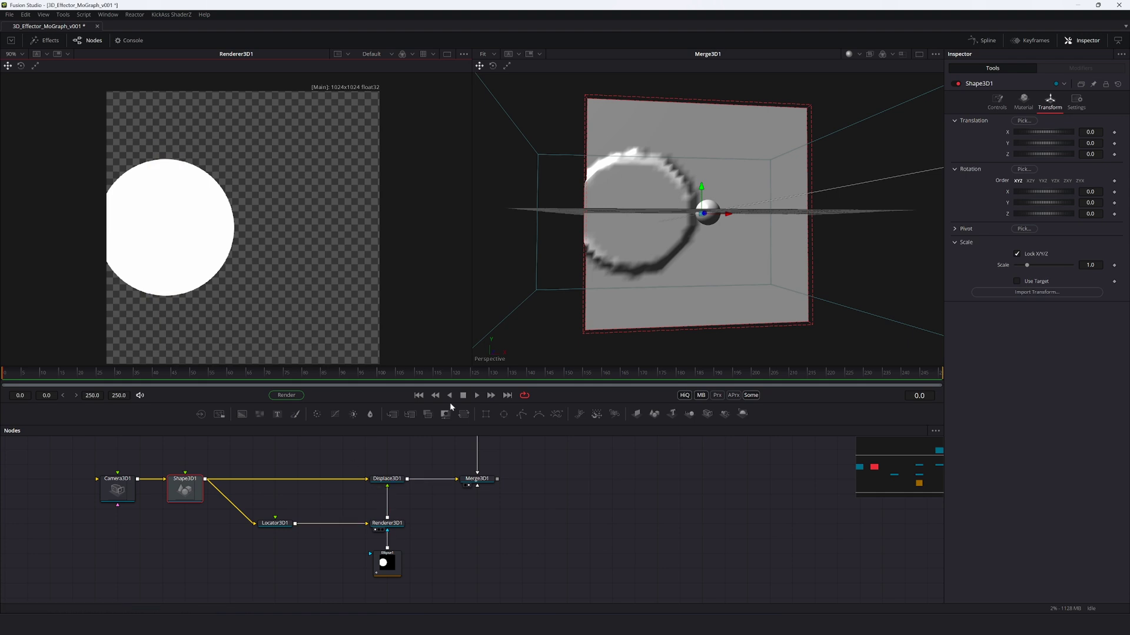
{"action": "left_click", "coordinate": [454, 529]}
Step: Turn off frame format settings in Locator3D1's camera settings, set width and height to 1024, and save the composition
{"action": "left_click", "coordinate": [275, 527]}
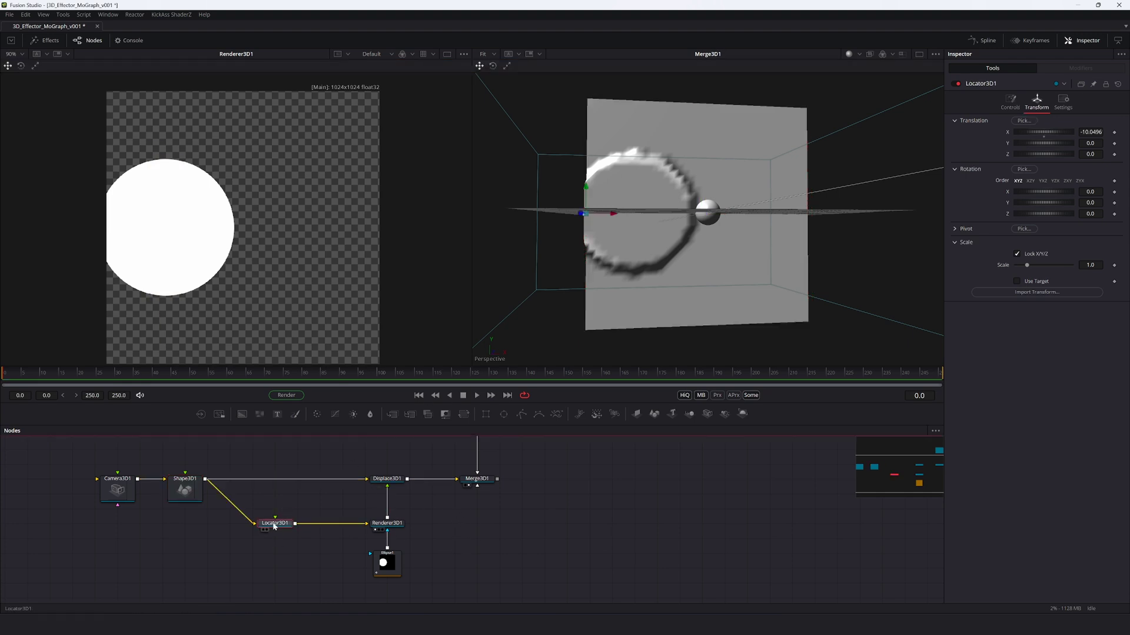
{"action": "left_click", "coordinate": [1010, 101]}
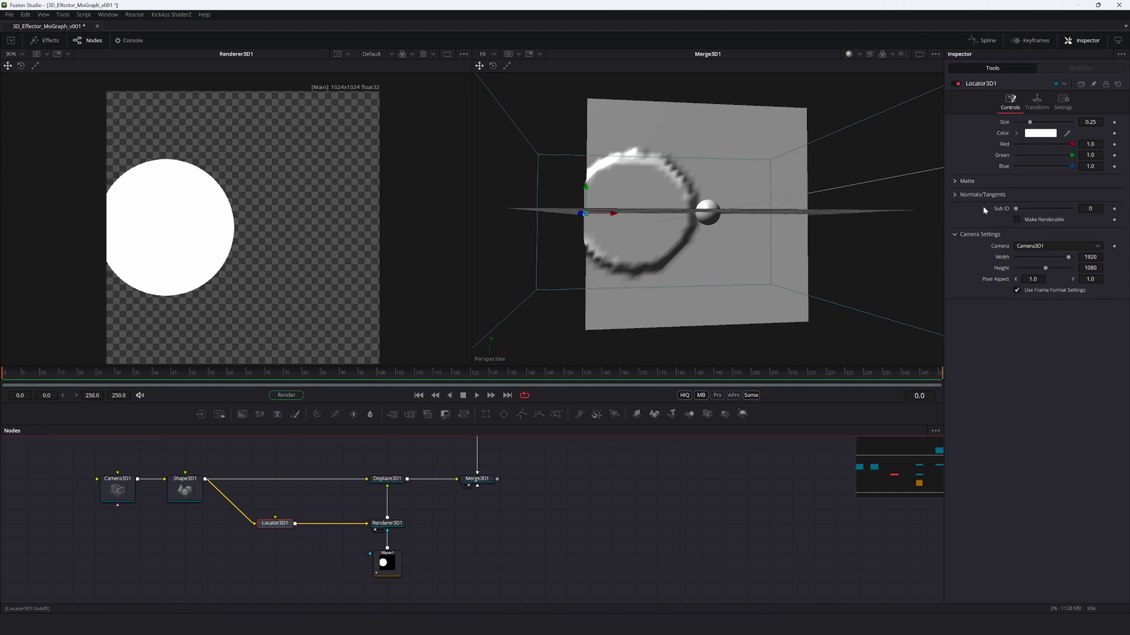
{"action": "left_click", "coordinate": [1016, 290]}
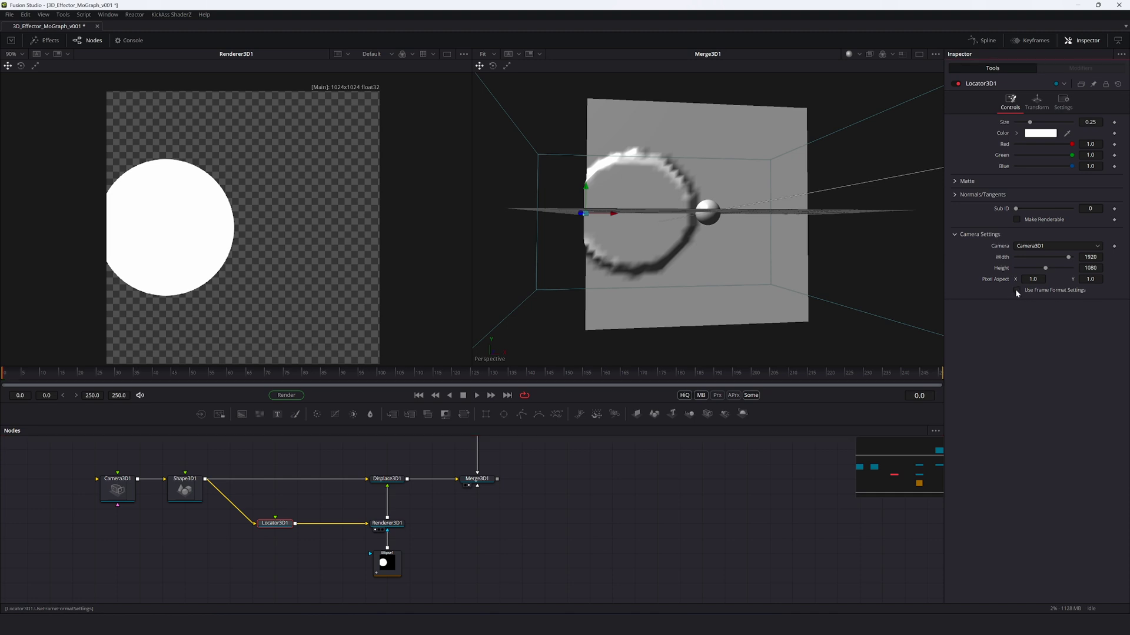
{"action": "left_click", "coordinate": [1090, 257]}
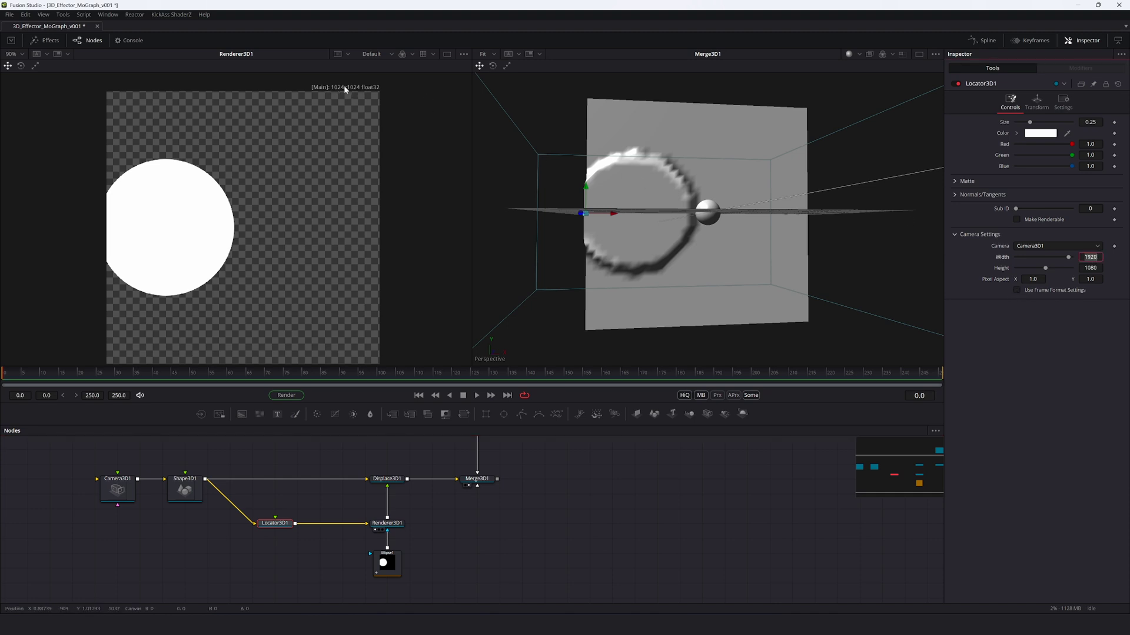
{"action": "type", "text": "1024"}
{"action": "key", "text": "Tab"}
{"action": "type", "text": "1024"}
{"action": "key", "text": "Return"}
{"action": "key", "text": "ctrl+s"}
Step: Move Locator3D1 along X to about -2.24 to test how the displacement follows it
{"action": "left_click", "coordinate": [280, 531]}
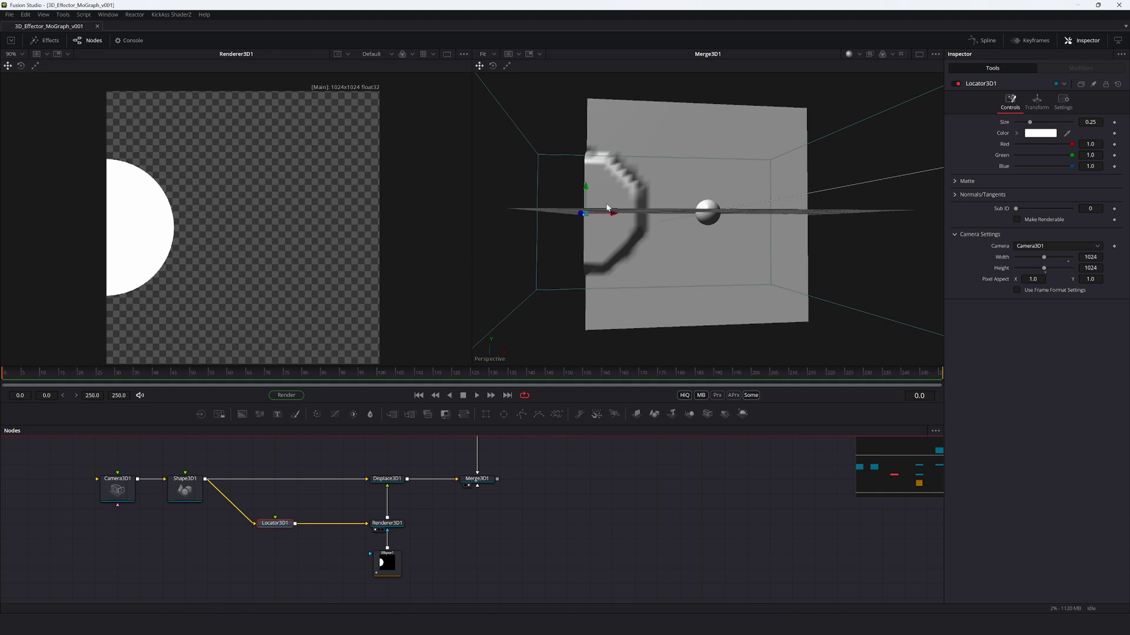
{"action": "left_click_drag", "start_coordinate": [610, 216], "coordinate": [721, 178]}
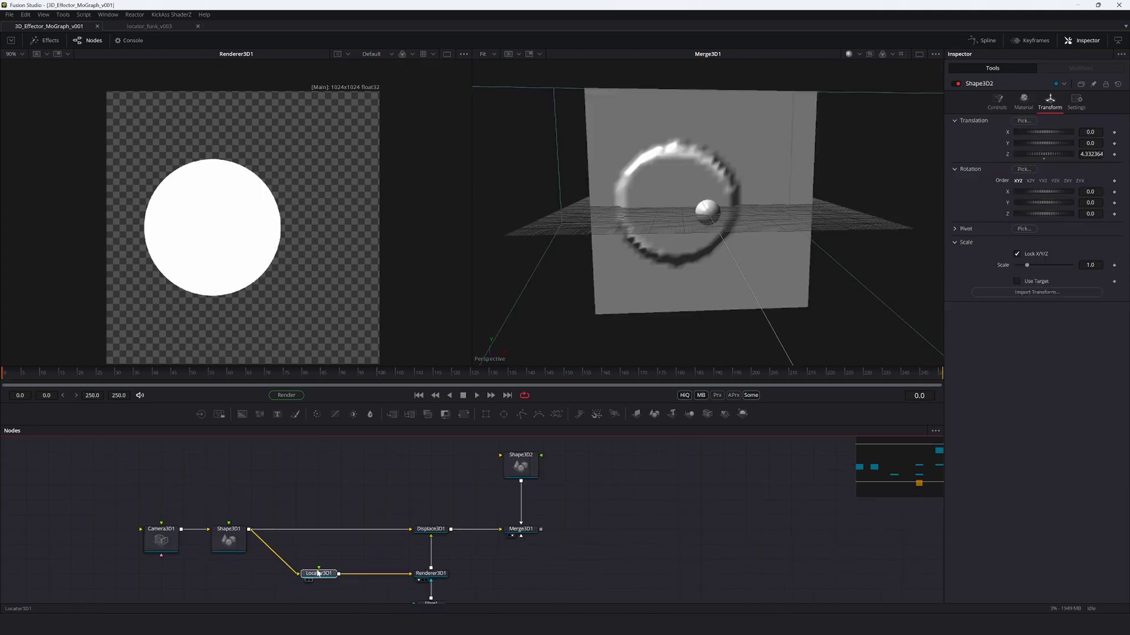
{"action": "left_click", "coordinate": [317, 573]}
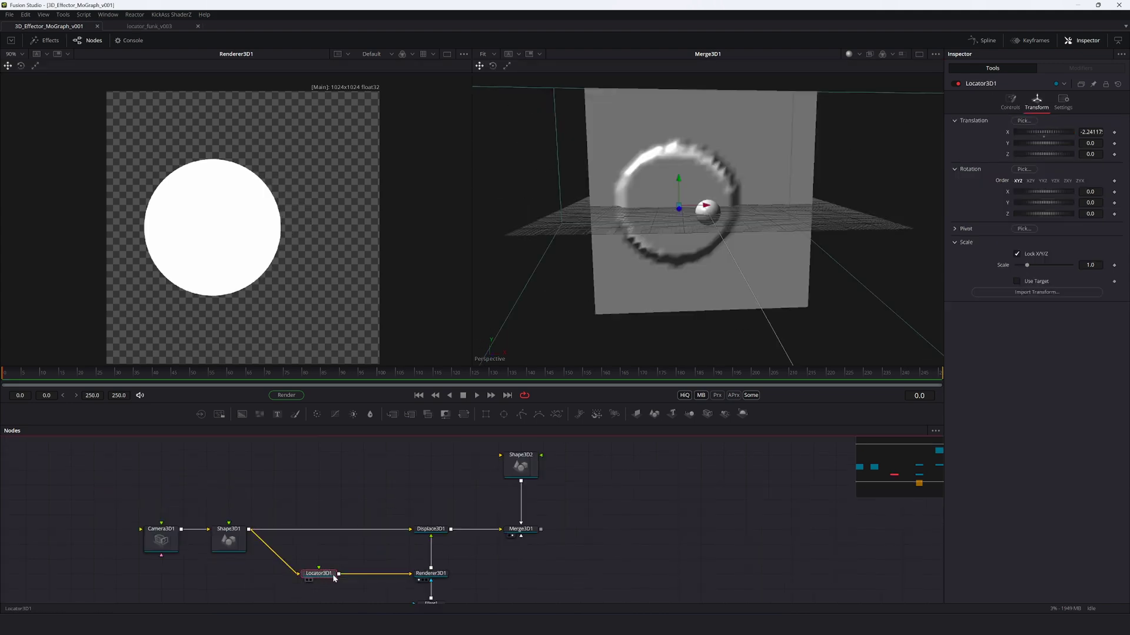
{"action": "right_click", "coordinate": [1009, 132]}
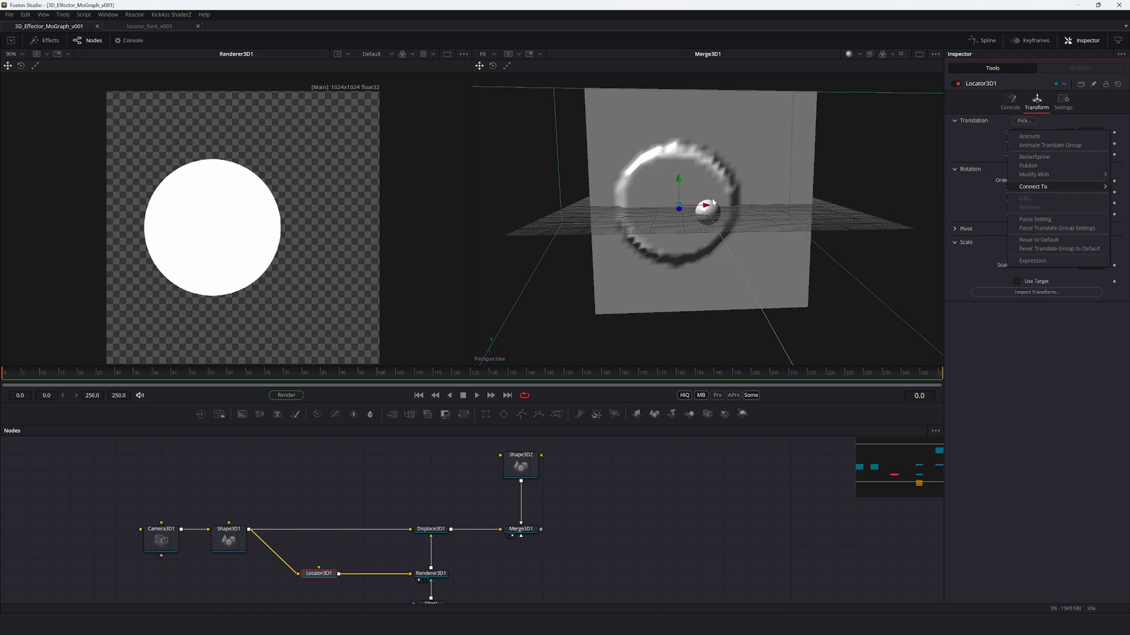
{"action": "left_click", "coordinate": [713, 217]}
{"action": "left_click", "coordinate": [319, 576]}
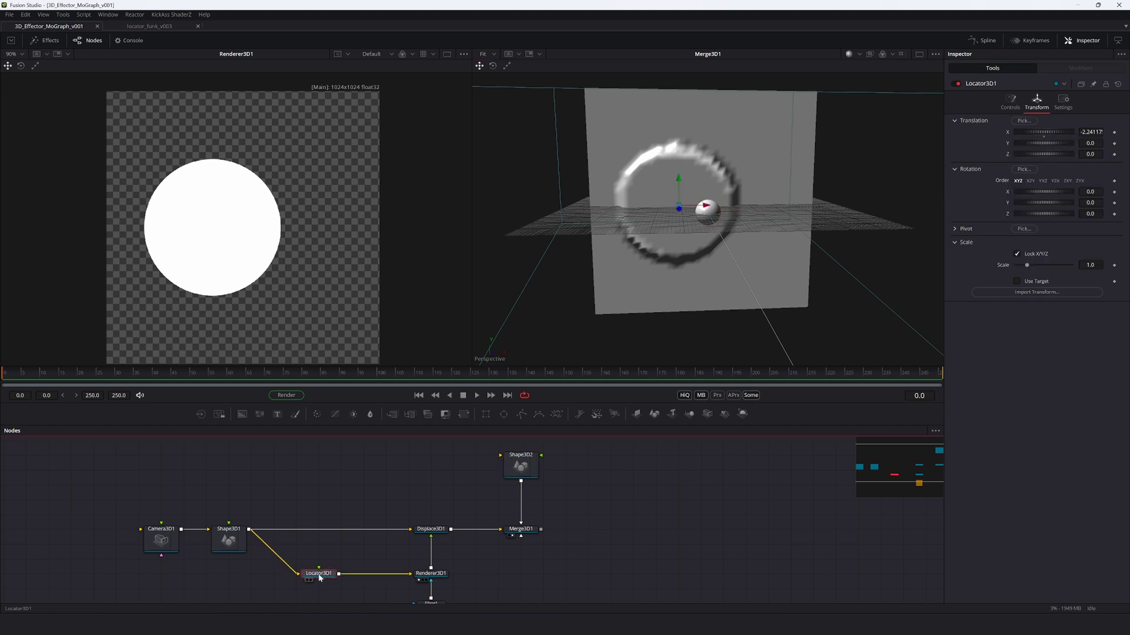
{"action": "right_click", "coordinate": [1006, 134]}
{"action": "left_click", "coordinate": [1010, 126]}
{"action": "left_click", "coordinate": [315, 576]}
{"action": "right_click", "coordinate": [1009, 130]}
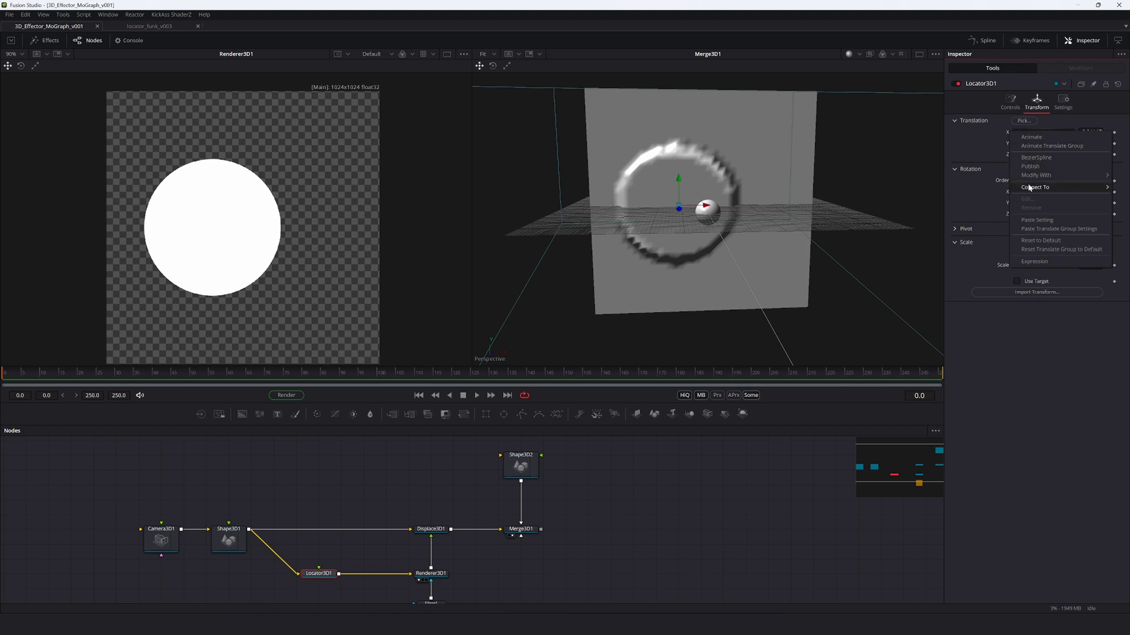
{"action": "key", "text": "Escape"}
Step: Publish the X and Y translation values of Shape3D2
{"action": "left_click", "coordinate": [521, 468]}
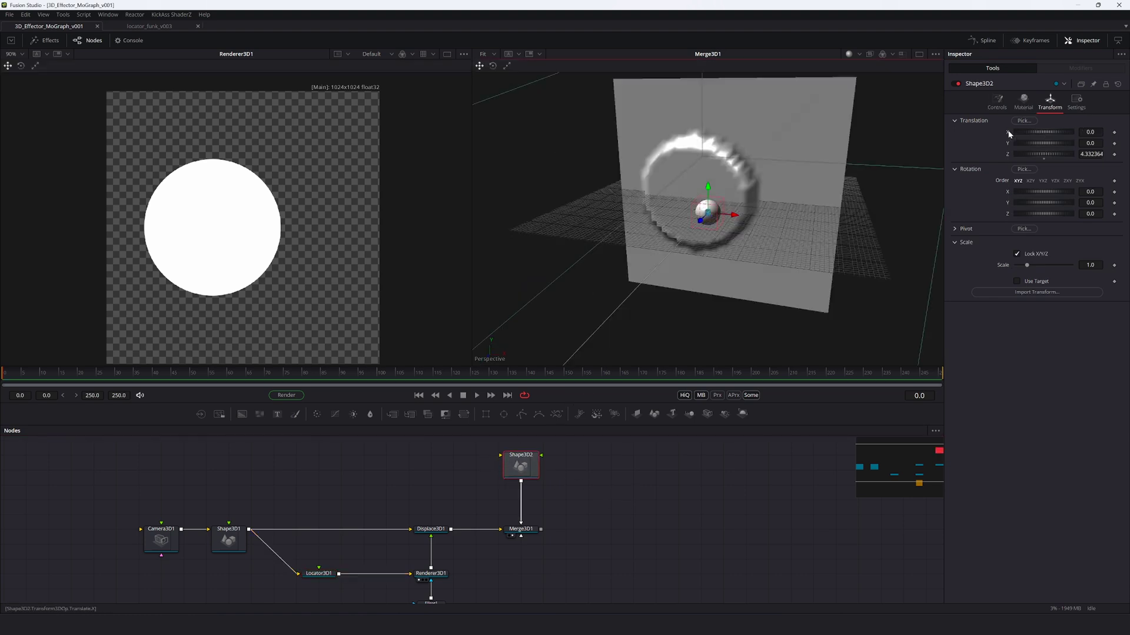
{"action": "right_click", "coordinate": [1007, 134]}
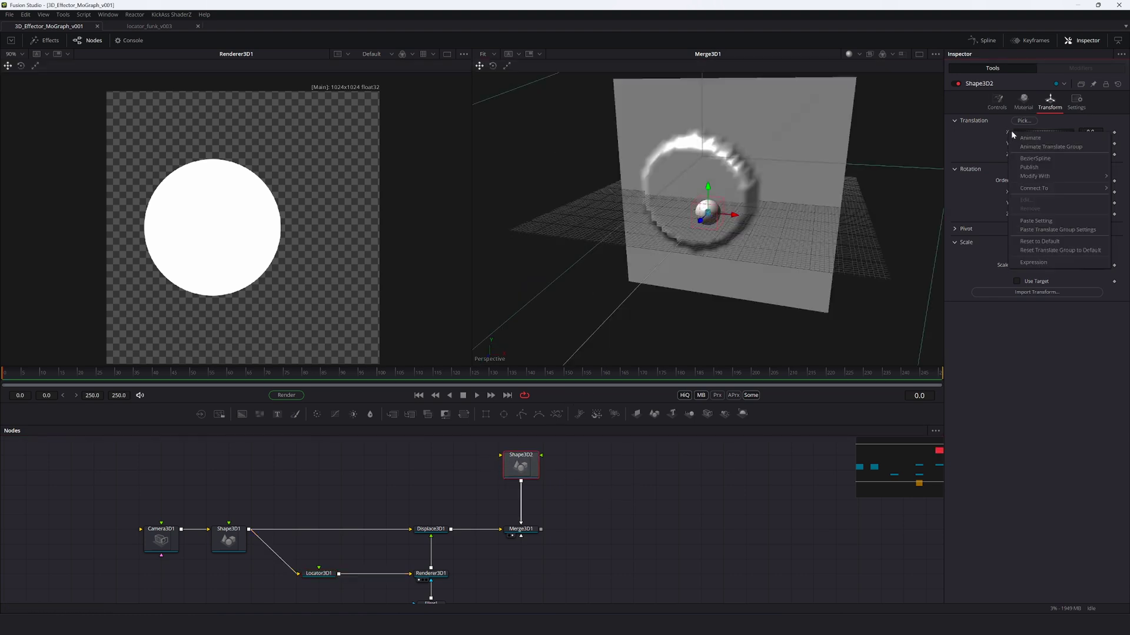
{"action": "left_click", "coordinate": [1032, 167]}
{"action": "right_click", "coordinate": [1008, 145]}
{"action": "left_click", "coordinate": [1029, 178]}
Step: Connect Locator3D1's X and Y translation to the published X Offset and Y Offset of Shape3D2
{"action": "left_click", "coordinate": [327, 576]}
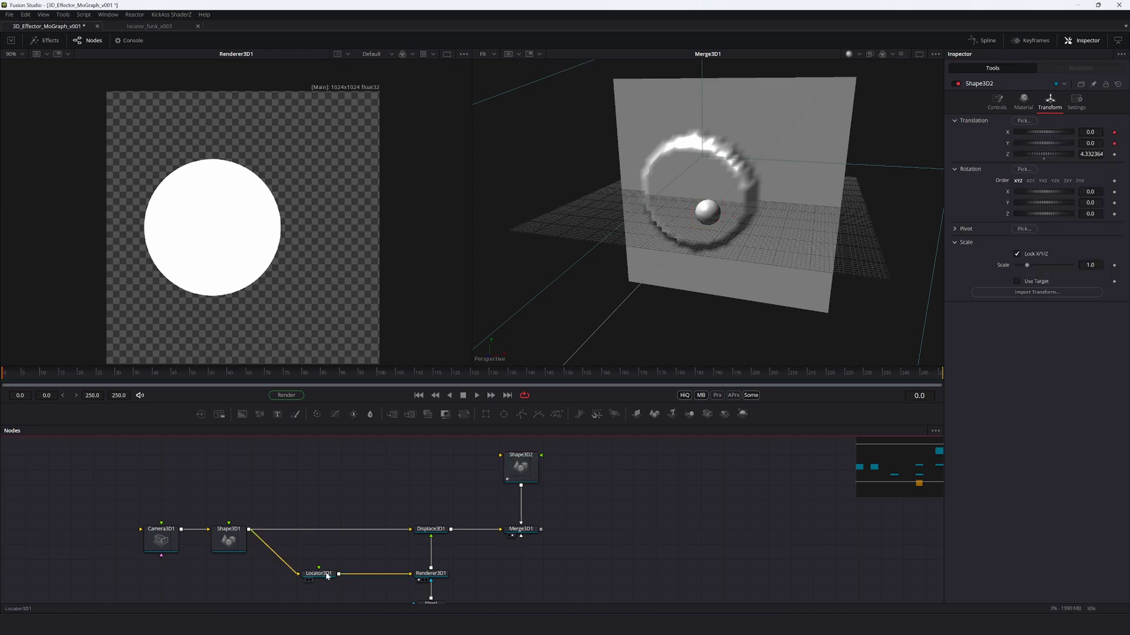
{"action": "right_click", "coordinate": [1009, 135]}
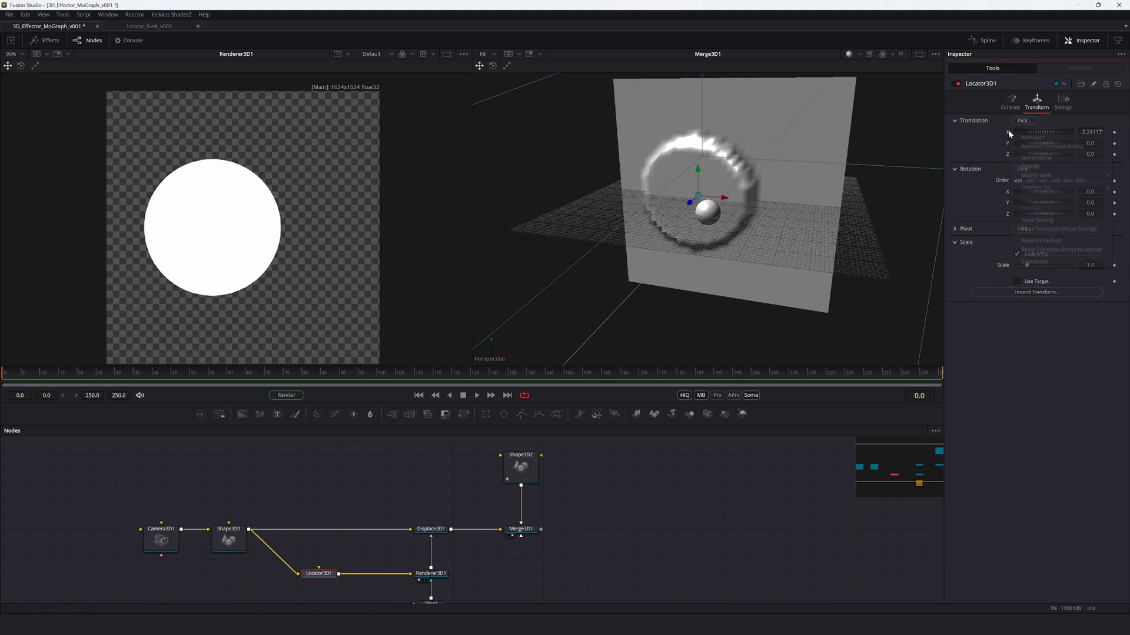
{"action": "mouse_move", "coordinate": [1035, 187]}
{"action": "mouse_move", "coordinate": [994, 188]}
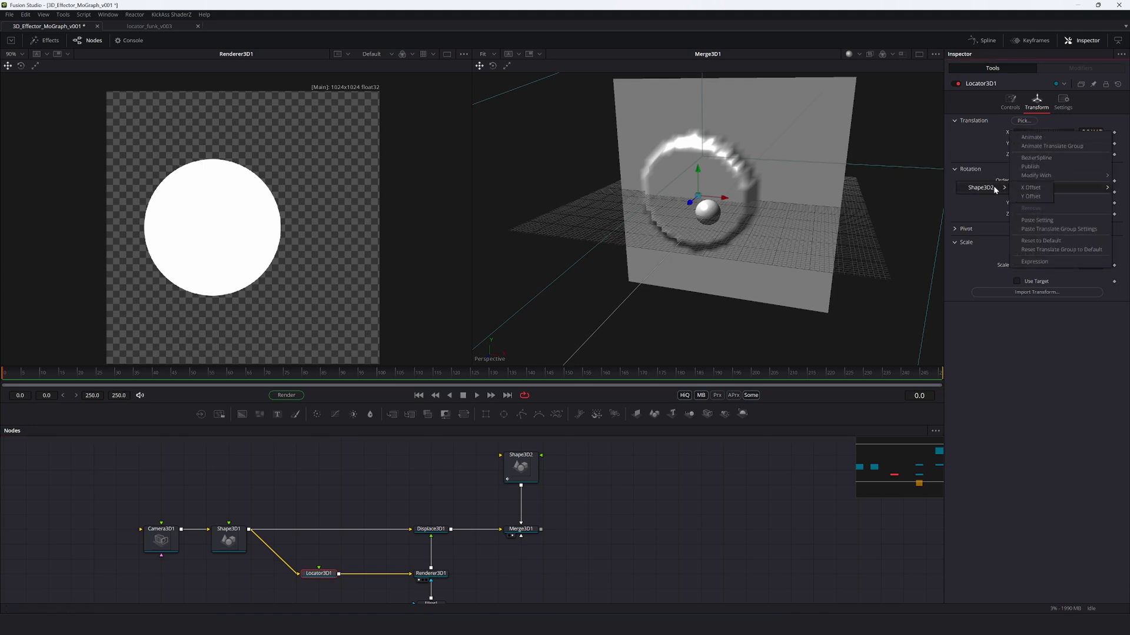
{"action": "left_click", "coordinate": [1031, 187]}
{"action": "right_click", "coordinate": [1008, 143]}
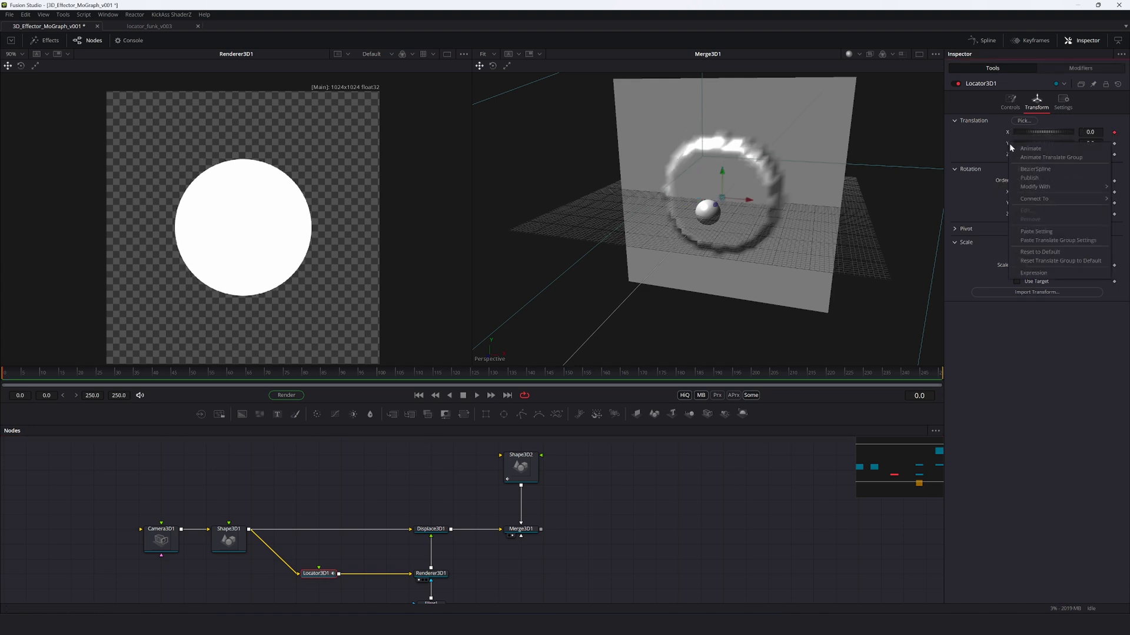
{"action": "mouse_move", "coordinate": [1027, 199]}
{"action": "left_click", "coordinate": [1030, 207]}
Step: Move the Shape3D2 sphere to about X 1.00, Y -2.59 to test the locator link, and save the composition
{"action": "left_click", "coordinate": [507, 468]}
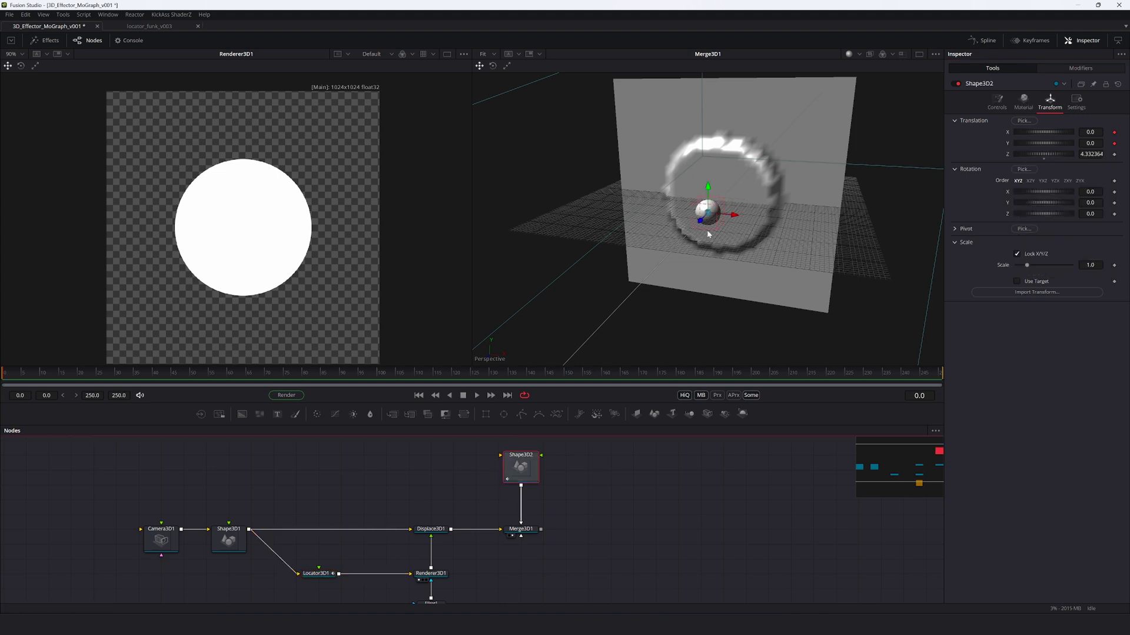
{"action": "left_click_drag", "start_coordinate": [708, 192], "coordinate": [737, 259]}
{"action": "key", "text": "ctrl+s"}
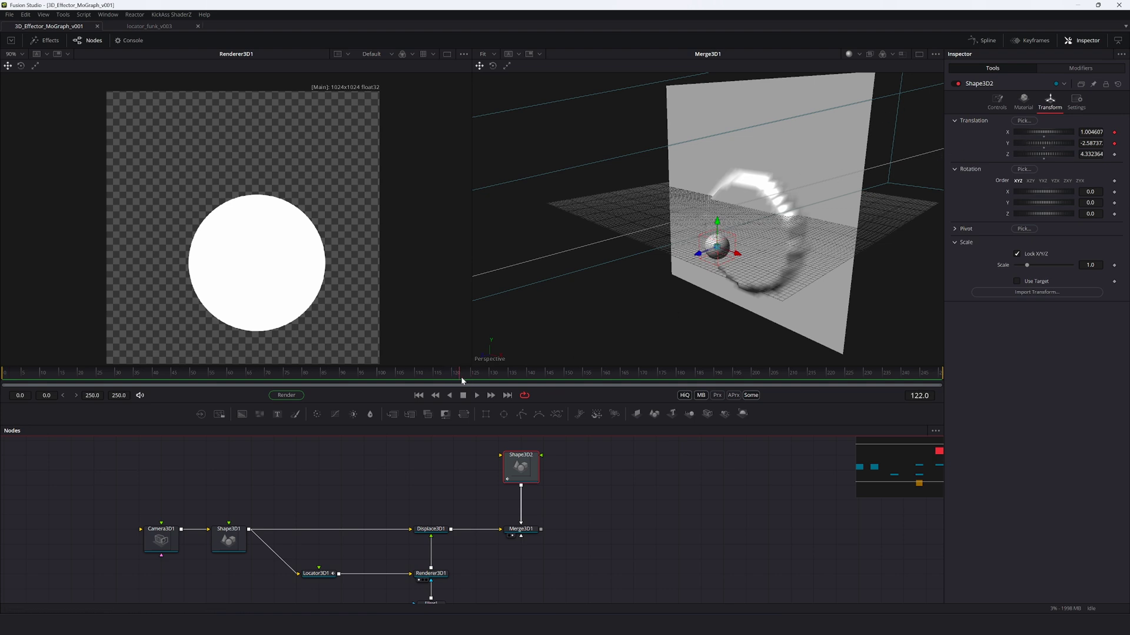
Step: Try to keyframe Shape3D2's translation with about X -3.69, Y -1.07 at frame 123 and about X 6.98 at frame 206
{"action": "left_click_drag", "start_coordinate": [732, 268], "coordinate": [691, 234]}
{"action": "right_click", "coordinate": [1004, 129]}
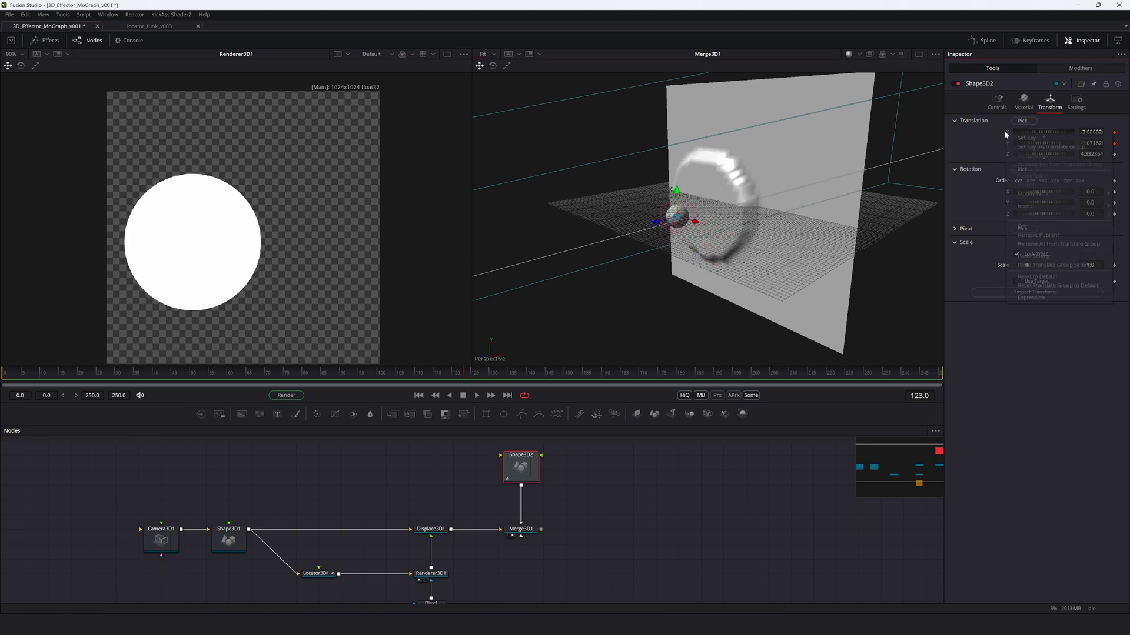
{"action": "left_click", "coordinate": [1050, 147]}
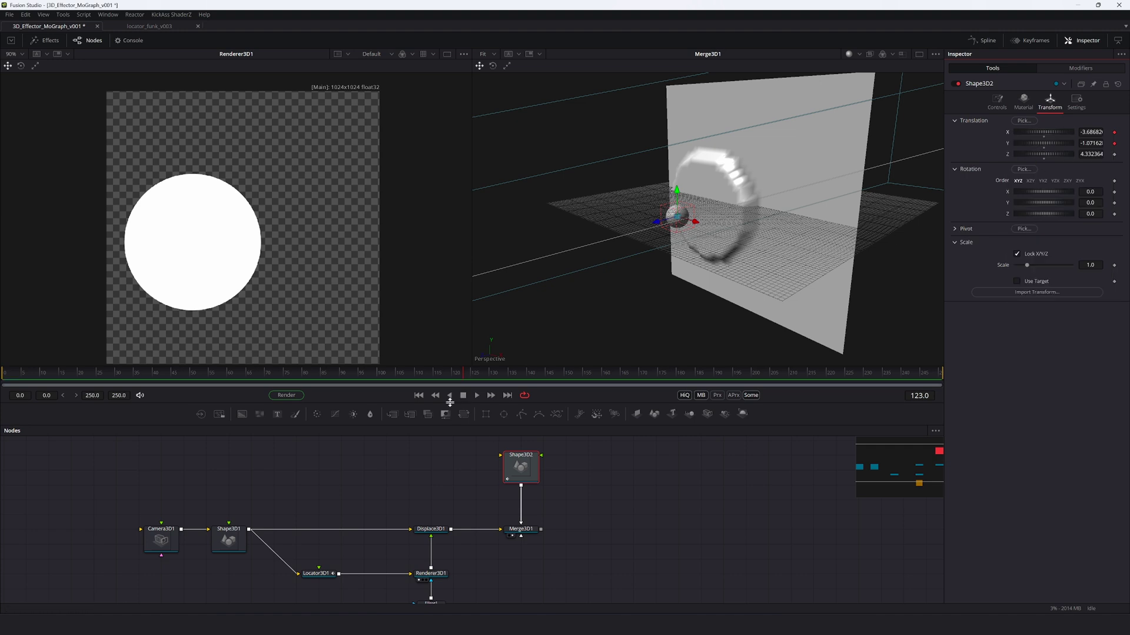
{"action": "left_click_drag", "start_coordinate": [636, 374], "coordinate": [774, 372]}
{"action": "key", "text": "ctrl+s"}
Step: Remove the published modifiers from Shape3D2's X and Y translation, pin its settings in view, and save
{"action": "right_click", "coordinate": [1006, 135]}
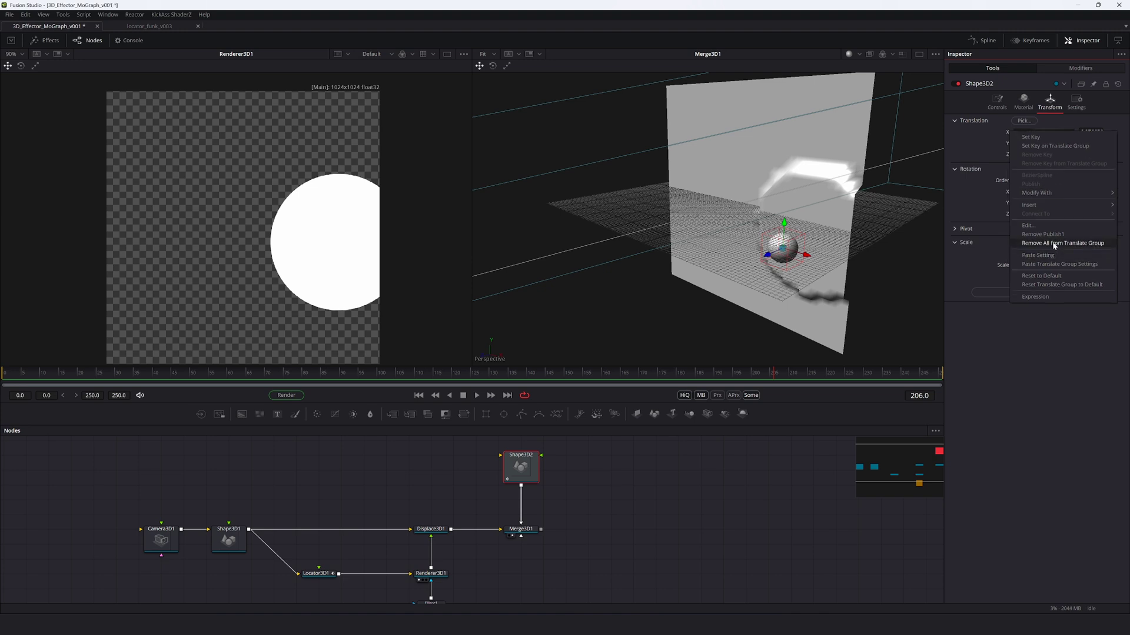
{"action": "left_click", "coordinate": [1054, 245]}
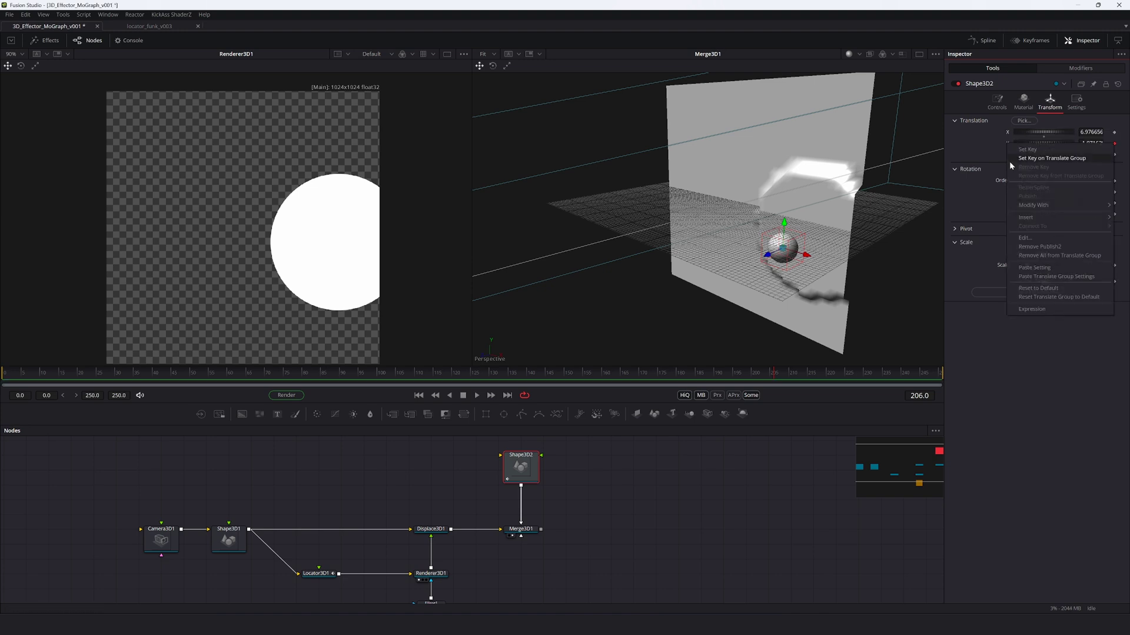
{"action": "left_click", "coordinate": [519, 475]}
{"action": "left_click", "coordinate": [519, 476]}
{"action": "key", "text": "ctrl+s"}
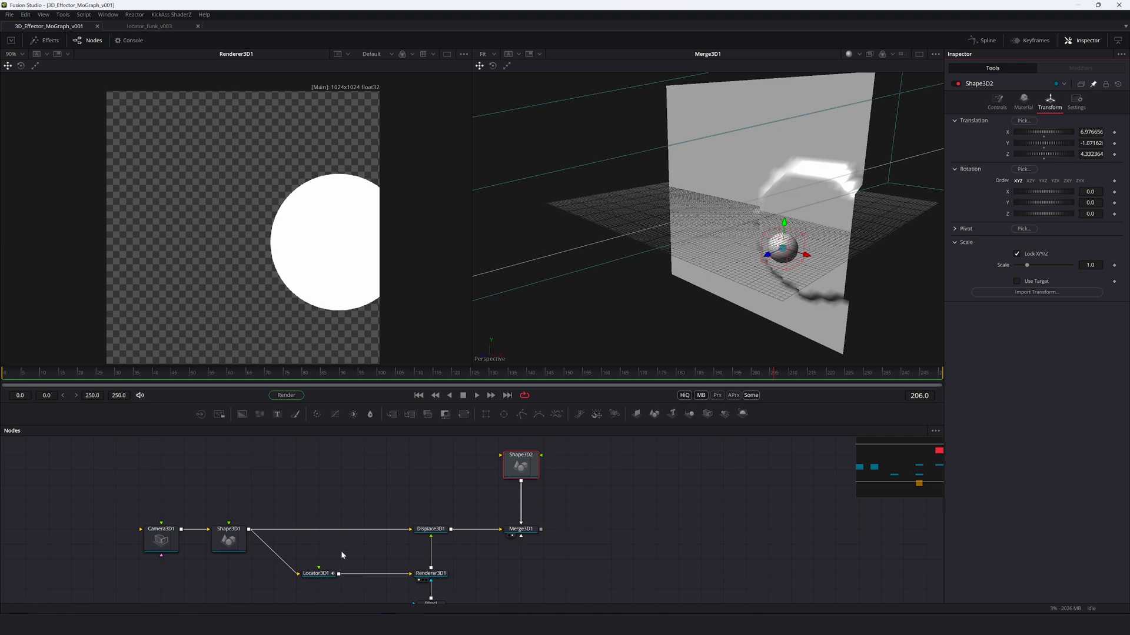
Step: Remove the published connections from Locator3D1's translation group
{"action": "left_click", "coordinate": [320, 574]}
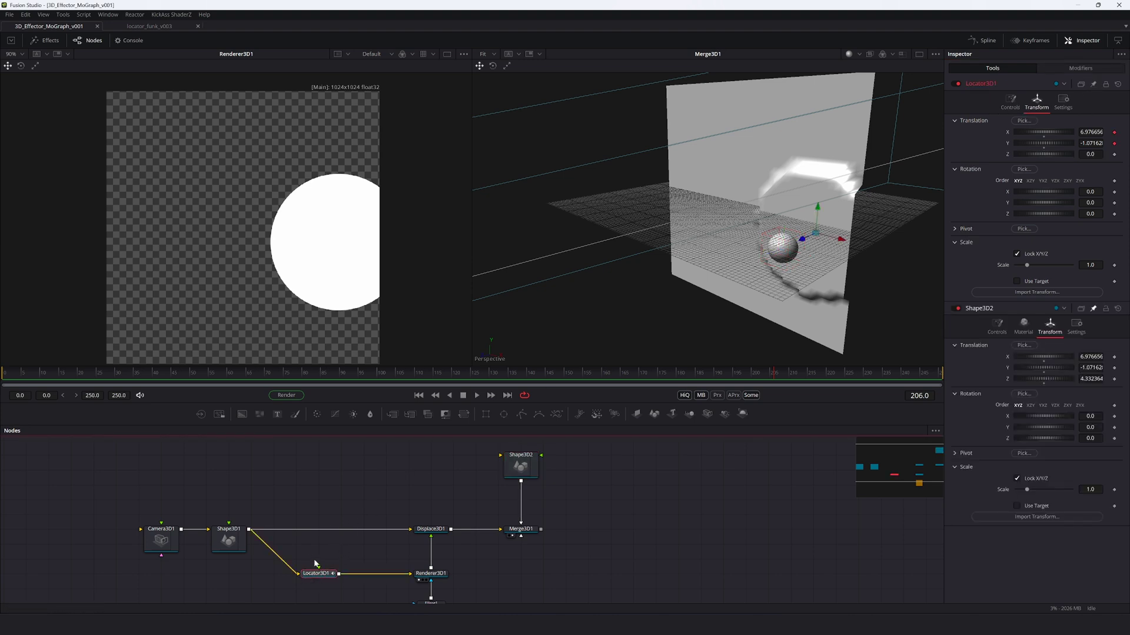
{"action": "right_click", "coordinate": [1019, 135]}
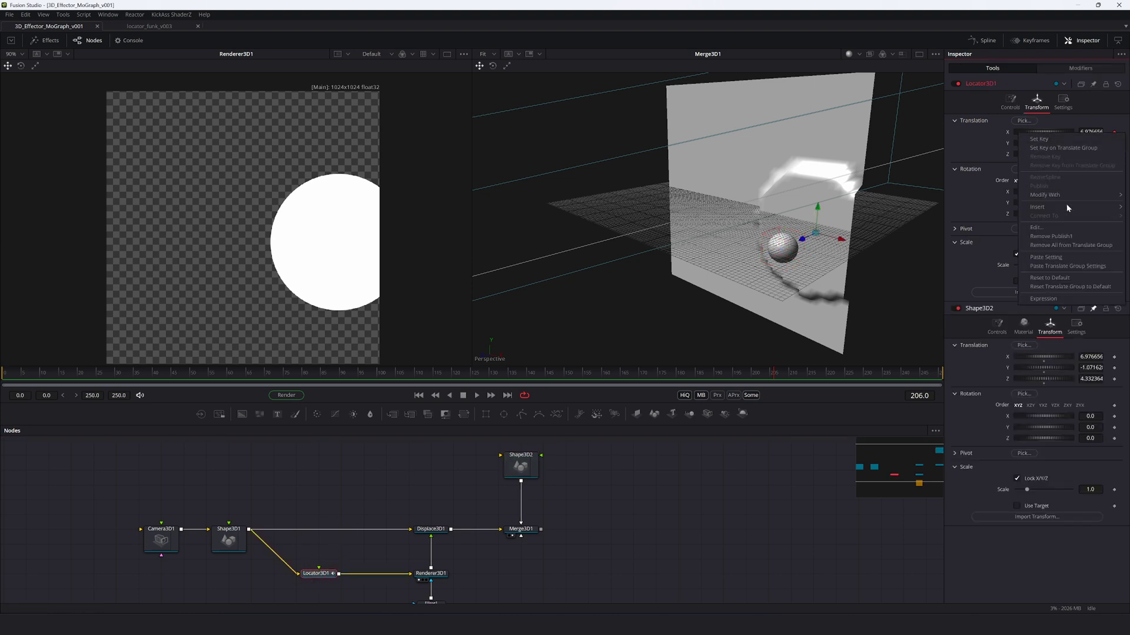
{"action": "left_click", "coordinate": [1046, 247]}
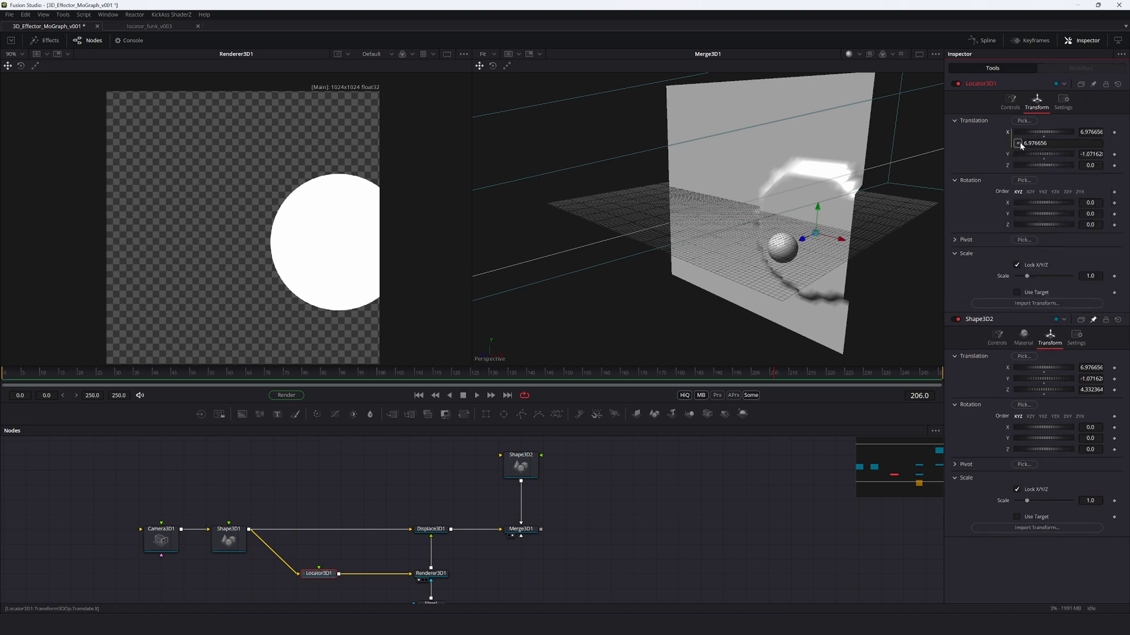
Step: Link Locator3D1's X and Y translation to the matching Shape3D2 translation values with expressions
{"action": "left_click_drag", "start_coordinate": [987, 168], "coordinate": [1007, 372]}
{"action": "right_click", "coordinate": [1006, 152]}
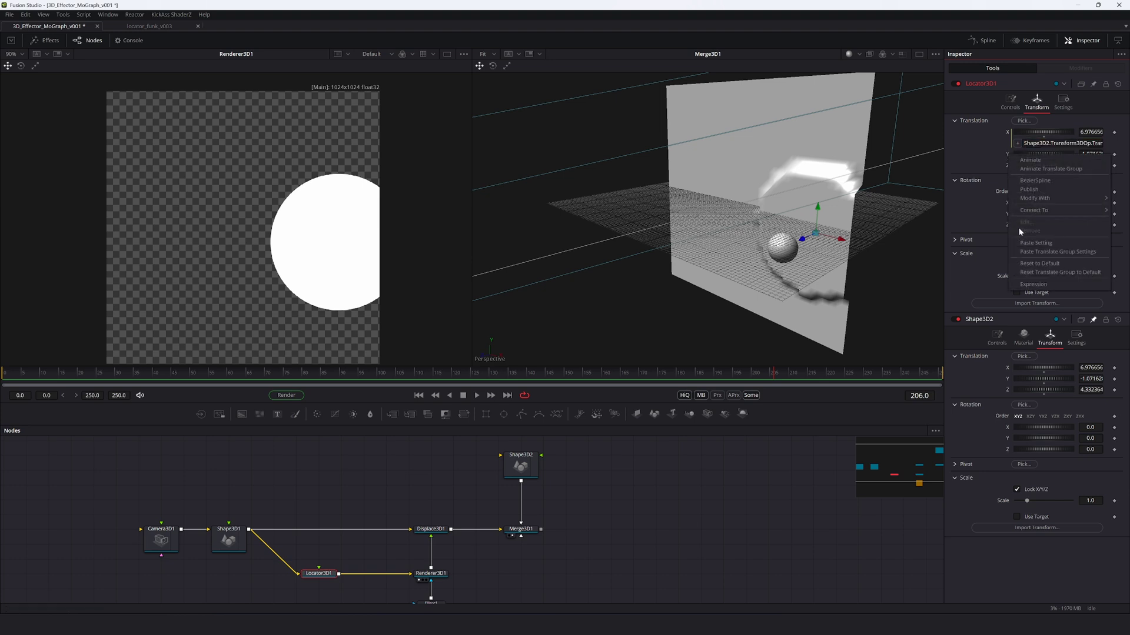
{"action": "left_click", "coordinate": [1030, 284]}
{"action": "left_click_drag", "start_coordinate": [1017, 165], "coordinate": [1007, 390]}
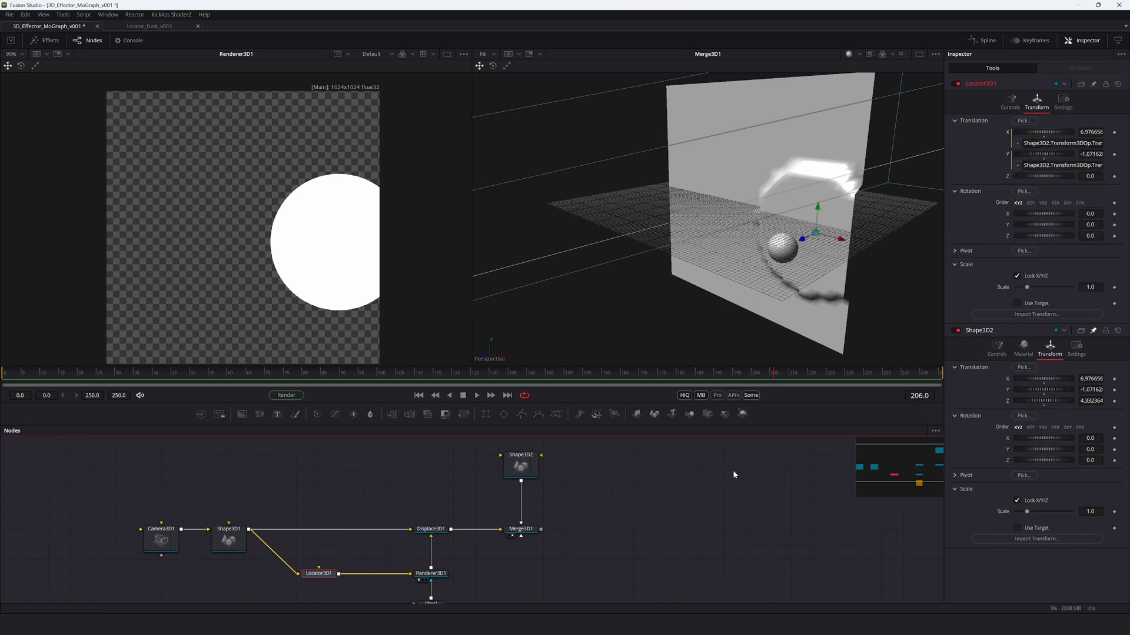
Step: Move the Shape3D2 sphere along X to about -0.07, near the plane's centre
{"action": "left_click", "coordinate": [522, 466]}
{"action": "left_click_drag", "start_coordinate": [812, 257], "coordinate": [636, 235]}
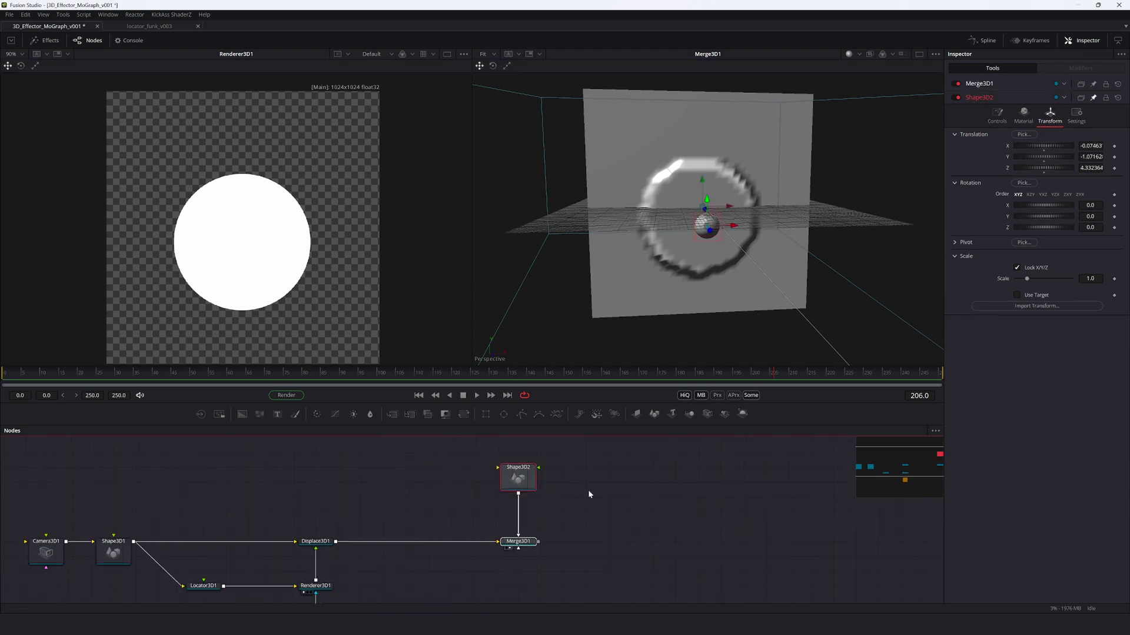
Step: Add an unconnected Replicate 3D node above the Displace3D1 branch
{"action": "left_click", "coordinate": [589, 492]}
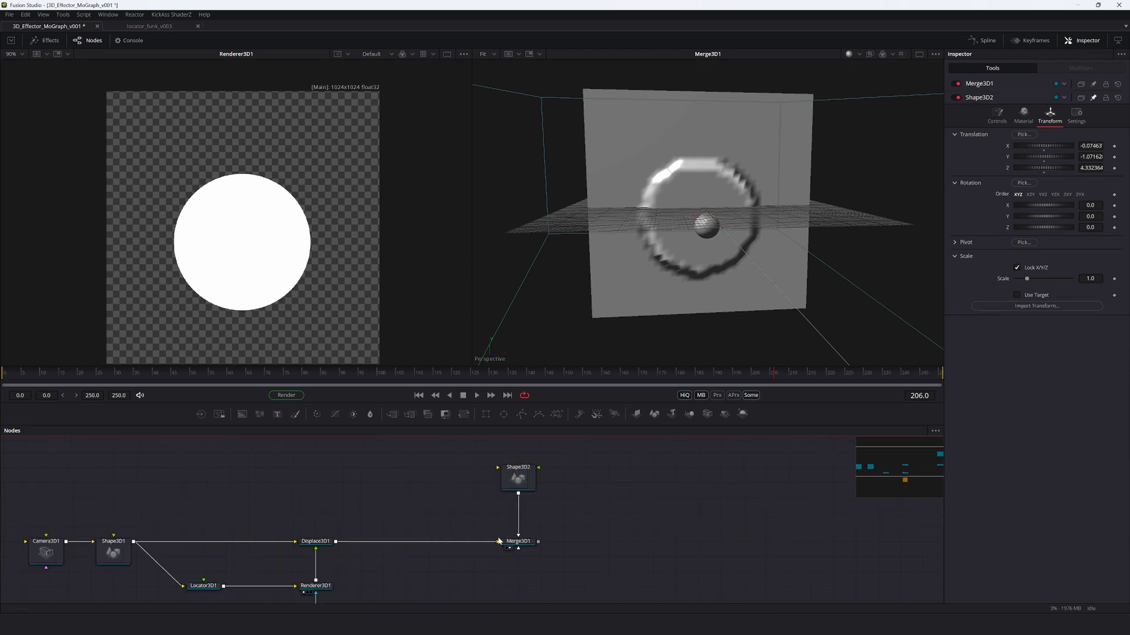
{"action": "key", "text": "shift+space"}
{"action": "type", "text": "repl"}
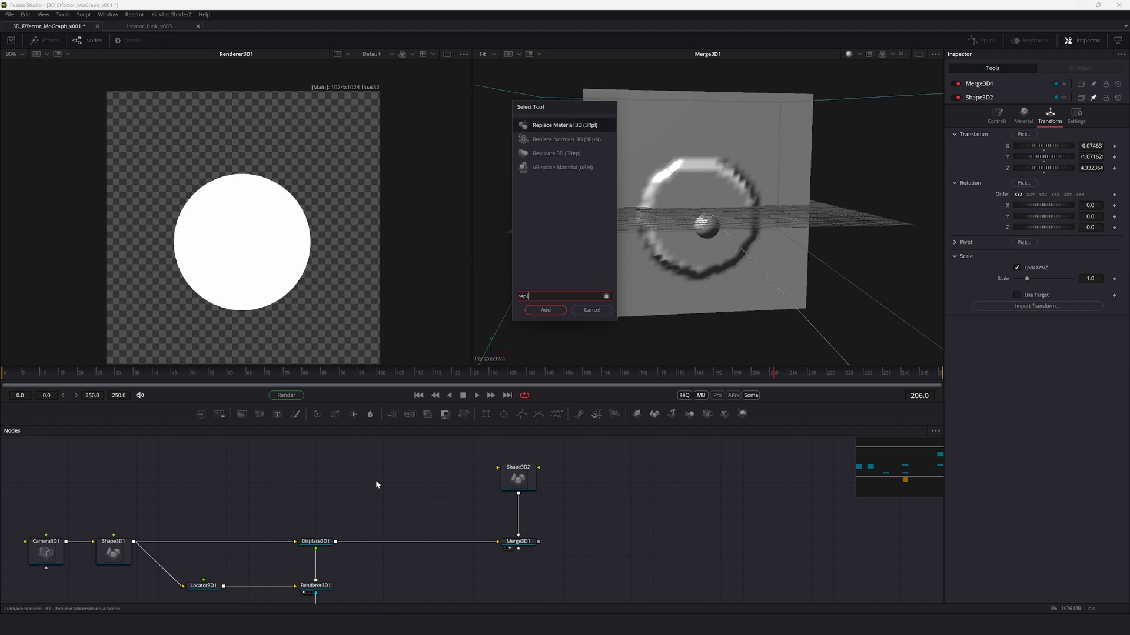
{"action": "key", "text": "Down"}
{"action": "key", "text": "Down"}
{"action": "key", "text": "Return"}
Step: Add an unconnected sRectangle node beside Replicate3D1
{"action": "left_click_drag", "start_coordinate": [376, 480], "coordinate": [469, 518]}
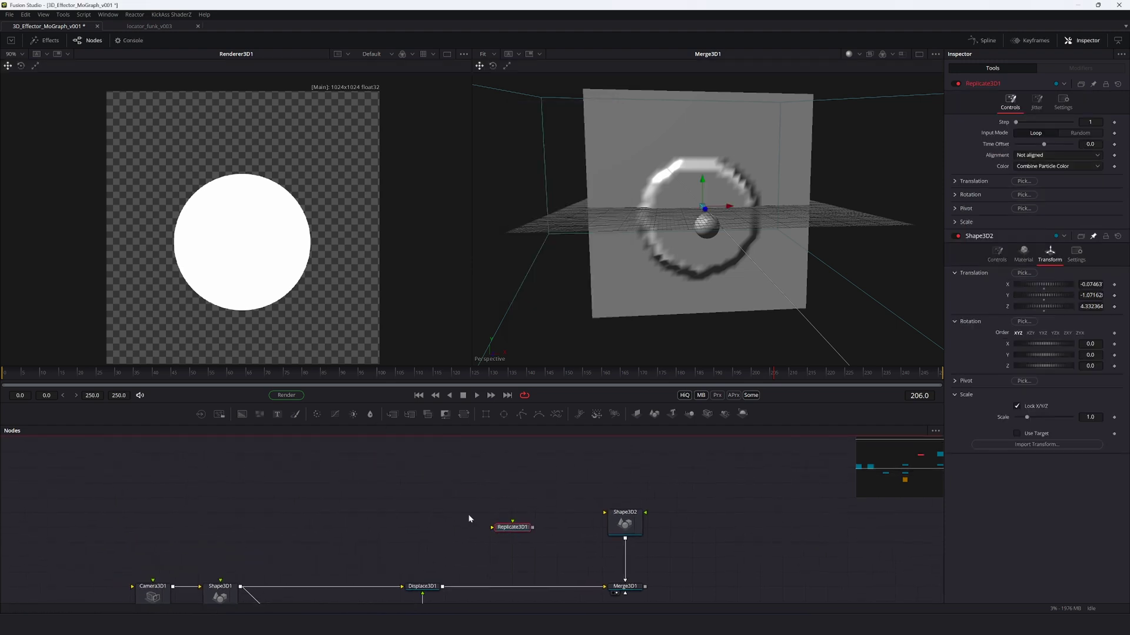
{"action": "left_click", "coordinate": [479, 475]}
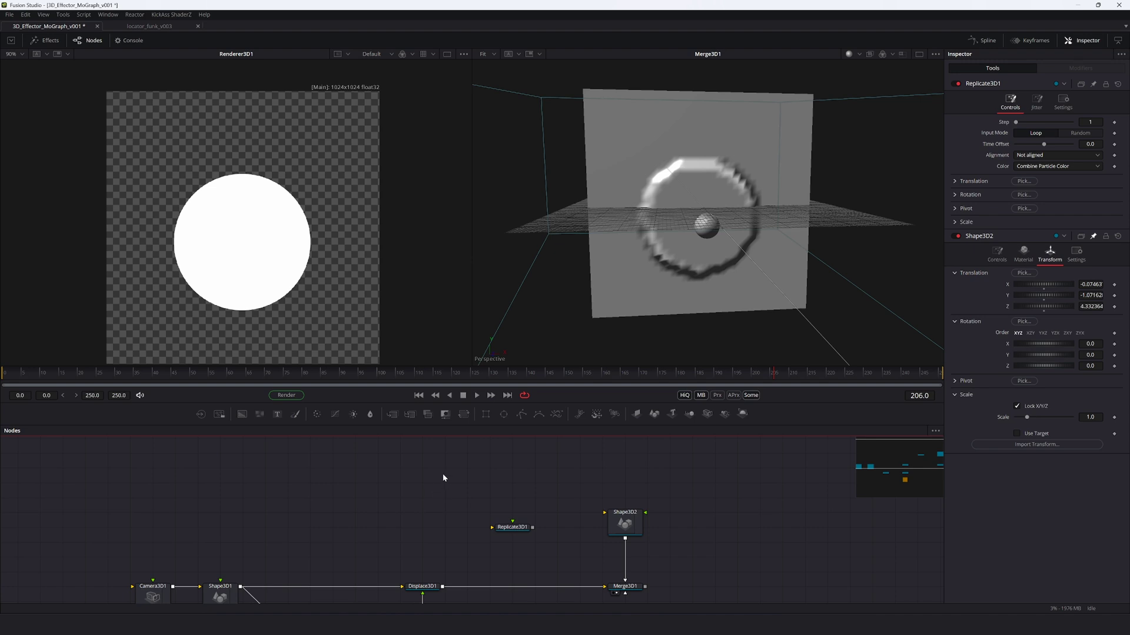
{"action": "key", "text": "shift+space"}
{"action": "type", "text": "sre"}
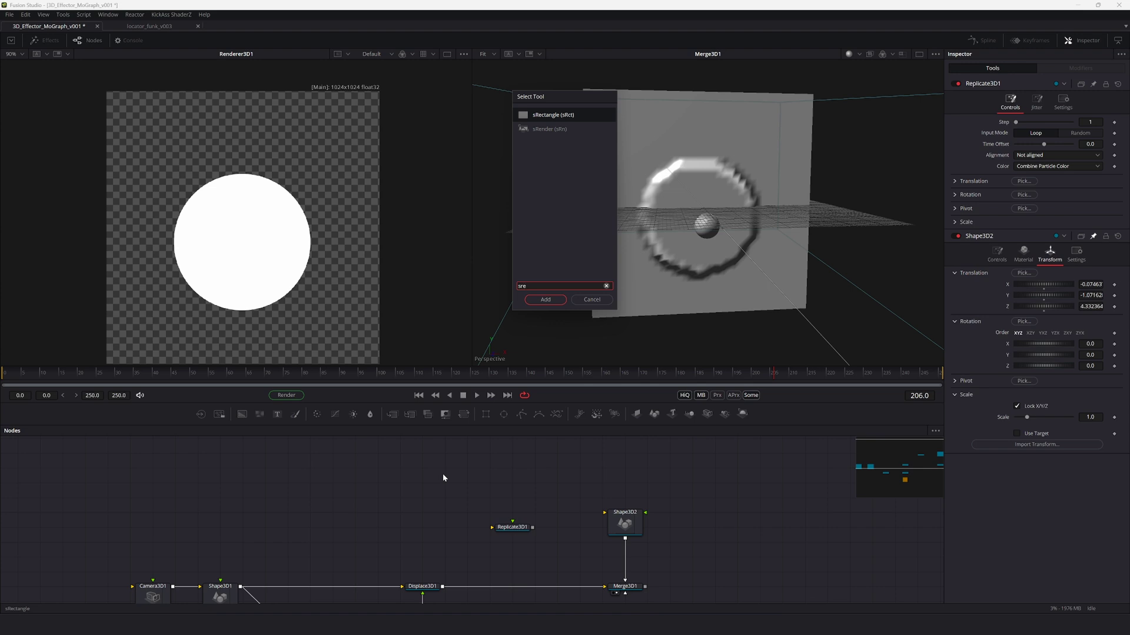
{"action": "key", "text": "Return"}
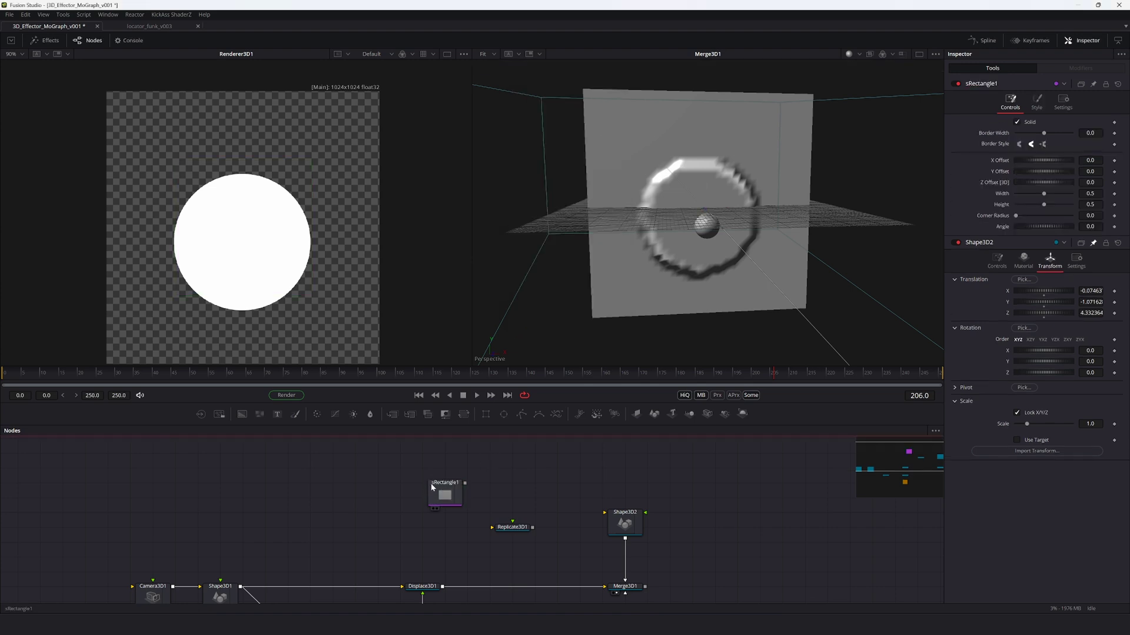
Step: Display sRectangle1 in the first viewer and connect a new Extrude 3D node to its output
{"action": "left_click", "coordinate": [453, 493]}
{"action": "left_click_drag", "start_coordinate": [453, 493], "coordinate": [396, 325]}
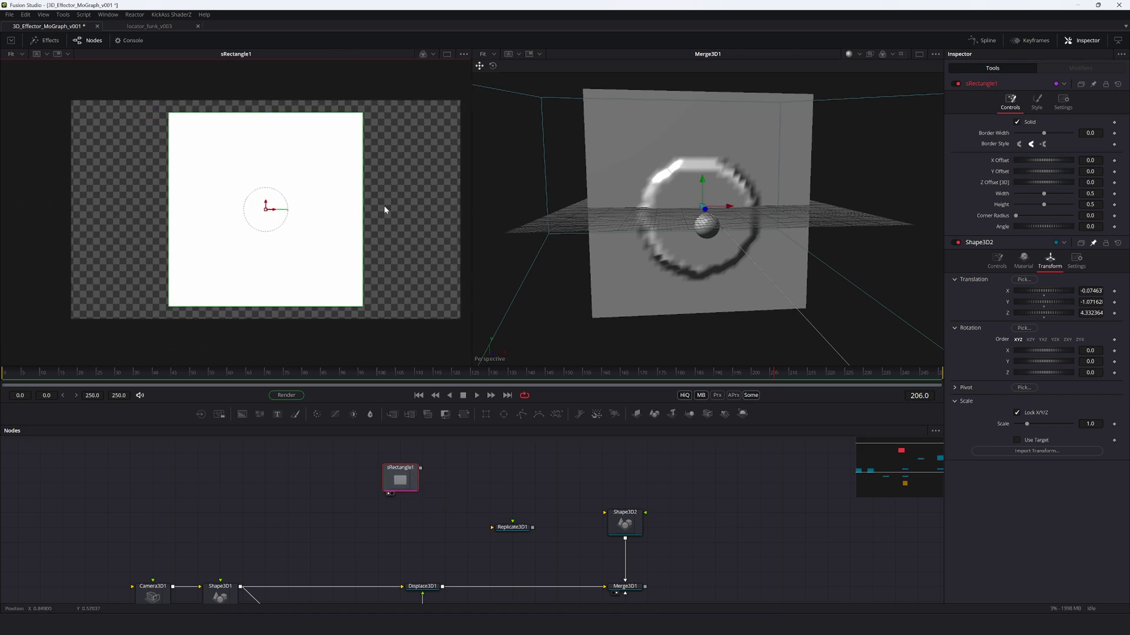
{"action": "scroll", "coordinate": [384, 210], "scroll_direction": "down", "scroll_amount": 1}
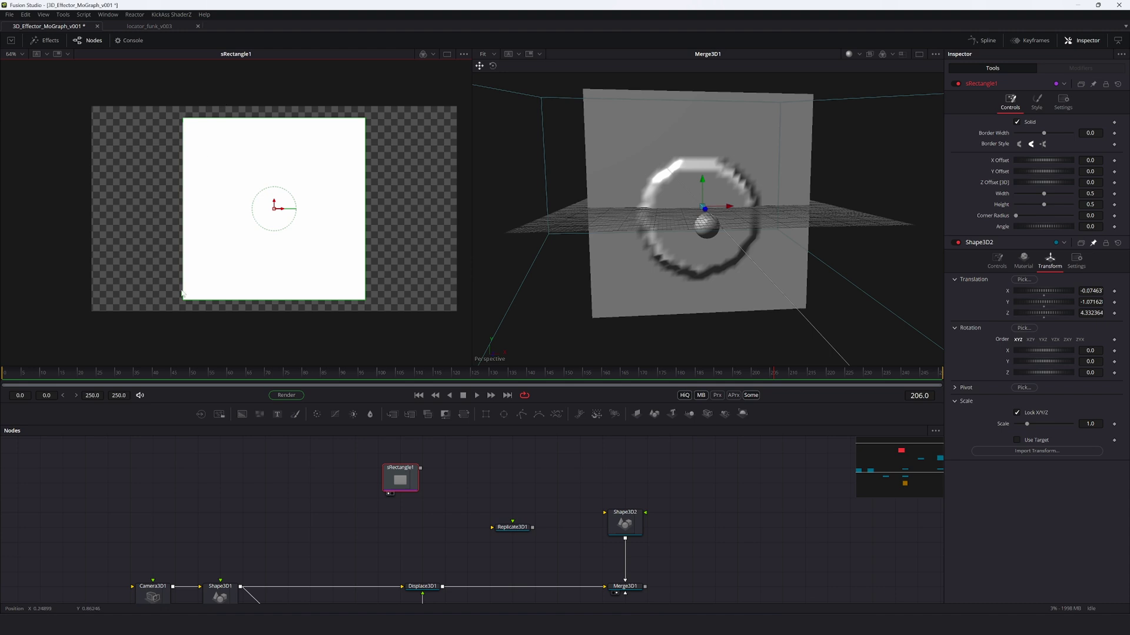
{"action": "key", "text": "shift+space"}
{"action": "type", "text": "sre"}
{"action": "key", "text": "BackSpace"}
{"action": "key", "text": "BackSpace"}
{"action": "key", "text": "BackSpace"}
{"action": "type", "text": "extrude 3d"}
{"action": "key", "text": "Return"}
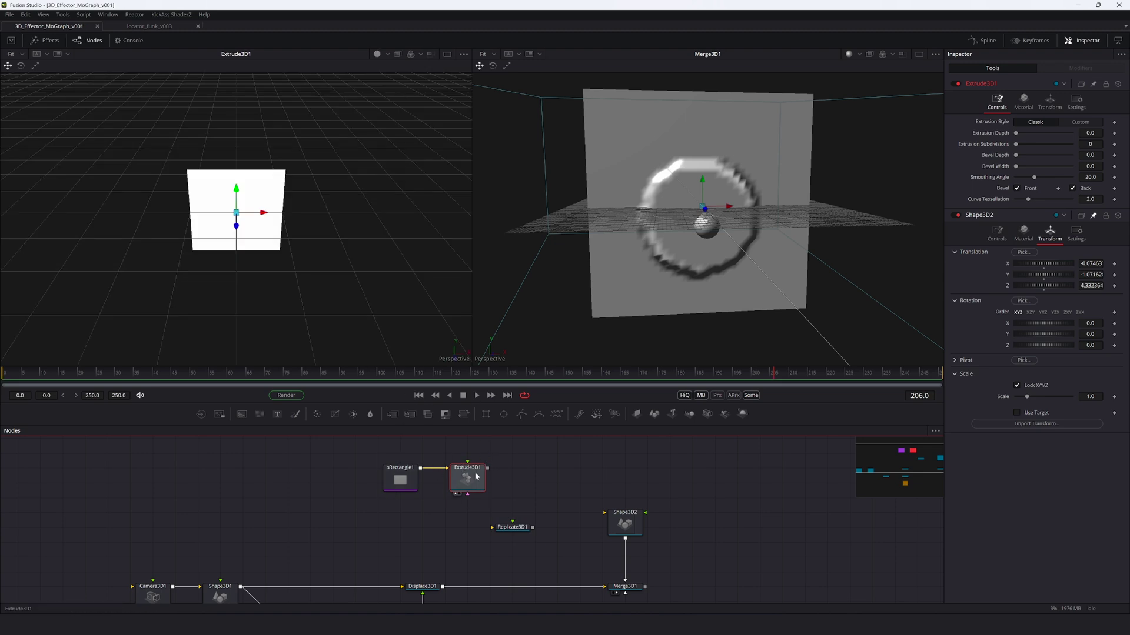
Step: Connect Extrude3D1 to Replicate3D1's replicated-object input and Displace3D1 to its Destination input
{"action": "left_click_drag", "start_coordinate": [488, 467], "coordinate": [513, 523]}
{"action": "left_click", "coordinate": [433, 587]}
{"action": "key", "text": "1"}
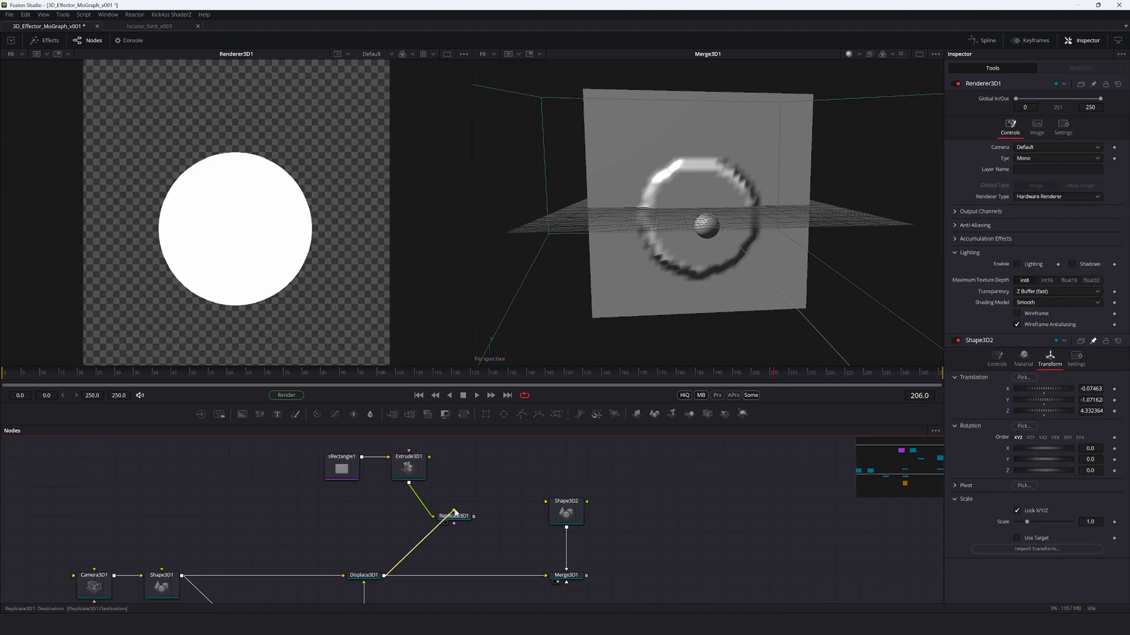
{"action": "left_click_drag", "start_coordinate": [453, 513], "coordinate": [458, 522]}
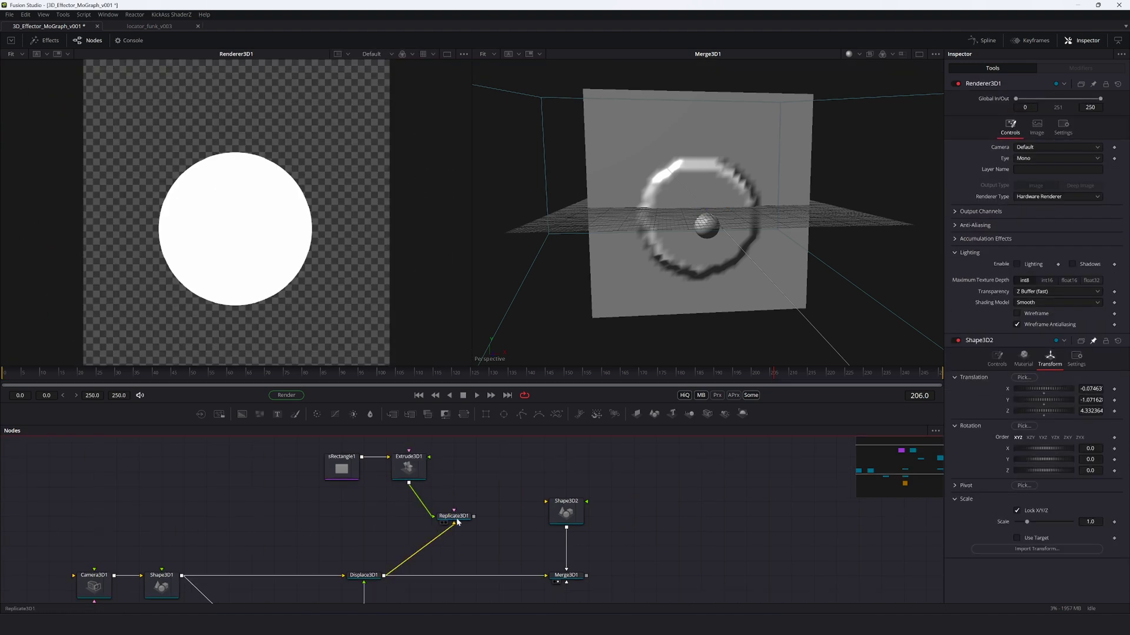
{"action": "left_click", "coordinate": [455, 517]}
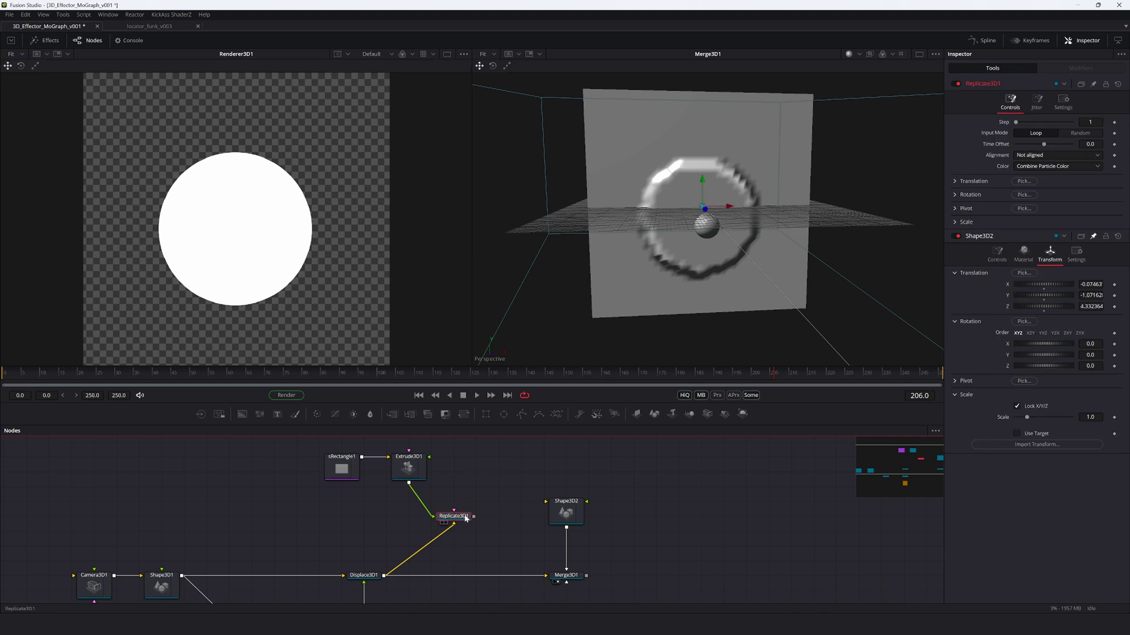
Step: Connect Replicate3D1's output to Merge3D1 in place of Displace3D1 and line the replicator up in the main node chain
{"action": "key", "text": "2"}
{"action": "left_click_drag", "start_coordinate": [650, 235], "coordinate": [734, 270]}
{"action": "key", "text": "f"}
{"action": "left_click_drag", "start_coordinate": [699, 304], "coordinate": [699, 346]}
{"action": "left_click_drag", "start_coordinate": [474, 517], "coordinate": [546, 576]}
{"action": "left_click", "coordinate": [566, 575]}
{"action": "left_click_drag", "start_coordinate": [465, 518], "coordinate": [471, 582]}
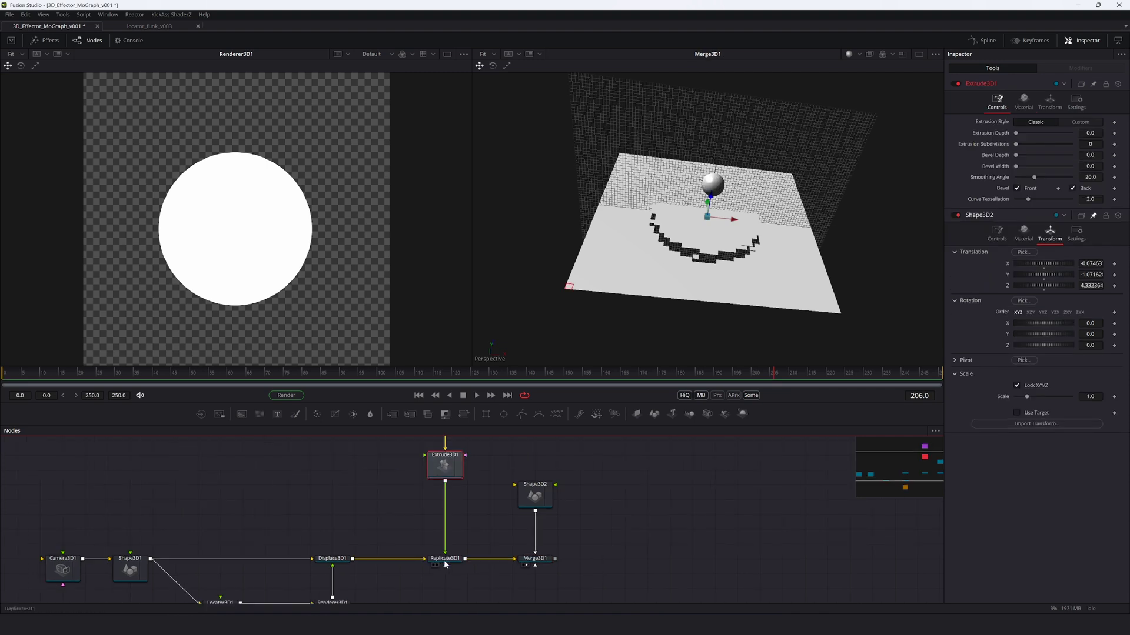
Step: Save the composition, unpin the Shape3D2 settings and reduce Replicate3D1's uniform scale to about 0.9
{"action": "left_click", "coordinate": [445, 562]}
{"action": "key", "text": "ctrl+s"}
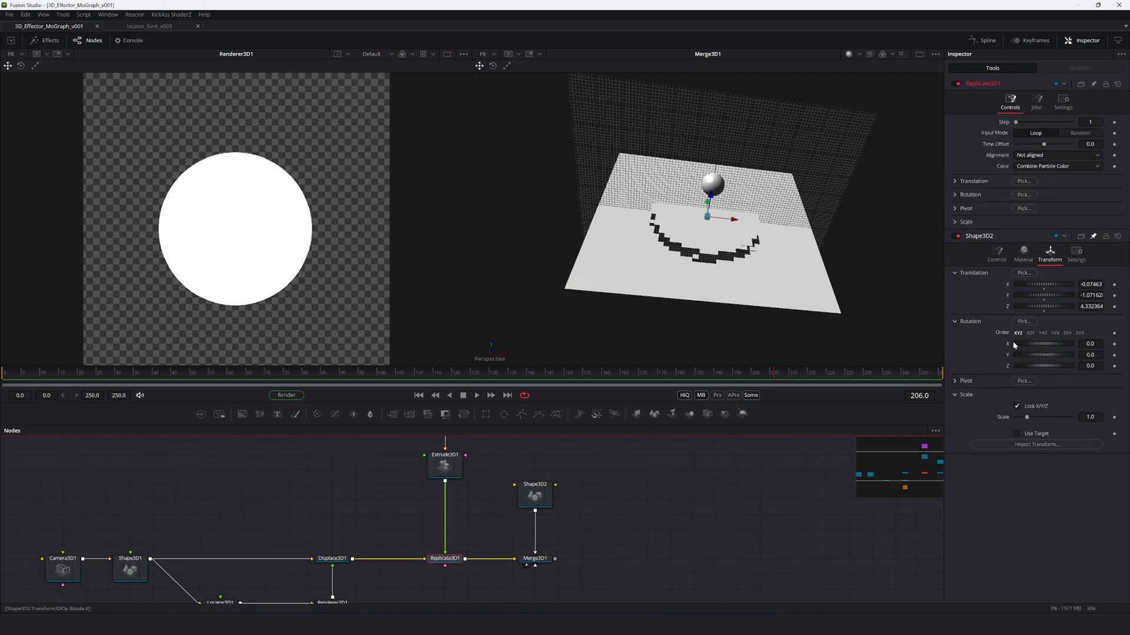
{"action": "left_click", "coordinate": [1105, 237]}
{"action": "left_click", "coordinate": [963, 221]}
{"action": "left_click_drag", "start_coordinate": [1026, 244], "coordinate": [1026, 245]}
Step: Set Extrude3D1's extrusion depth to 1 so the replicated squares become long blocks
{"action": "left_click_drag", "start_coordinate": [715, 230], "coordinate": [700, 241]}
{"action": "scroll", "coordinate": [706, 218], "scroll_direction": "up", "scroll_amount": 5}
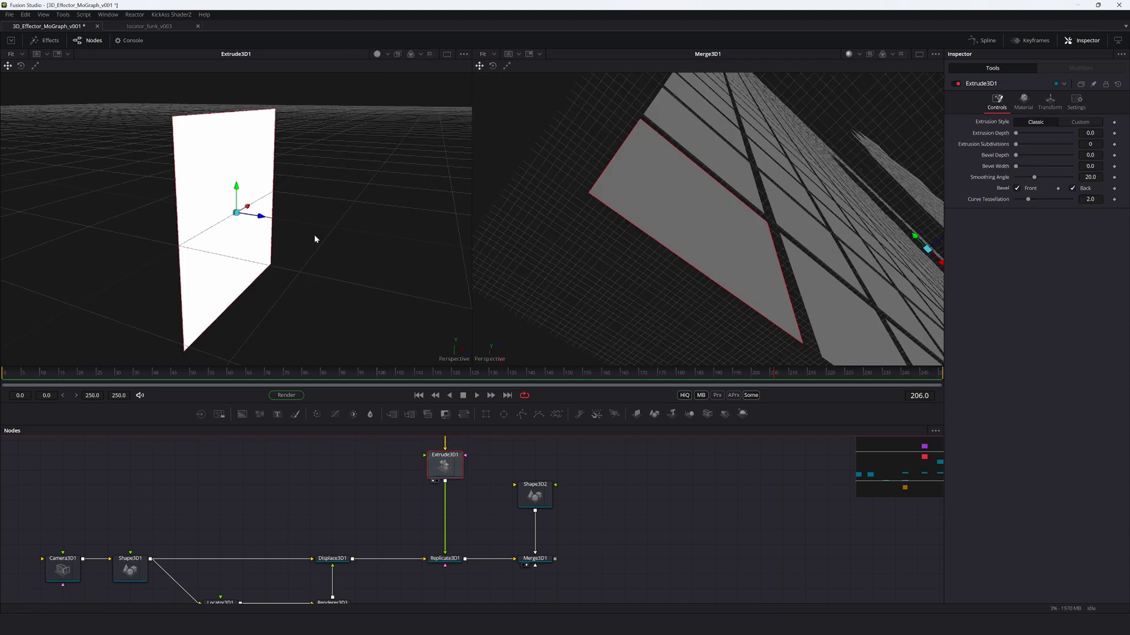
{"action": "left_click_drag", "start_coordinate": [1015, 135], "coordinate": [1072, 133]}
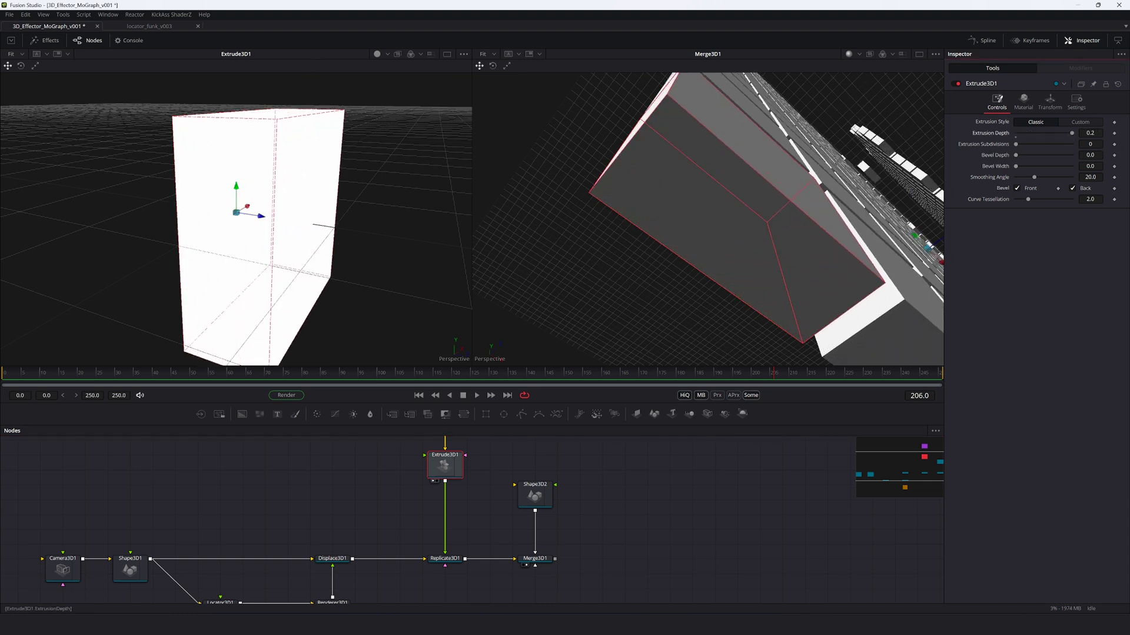
{"action": "type", "text": "1"}
{"action": "key", "text": "Return"}
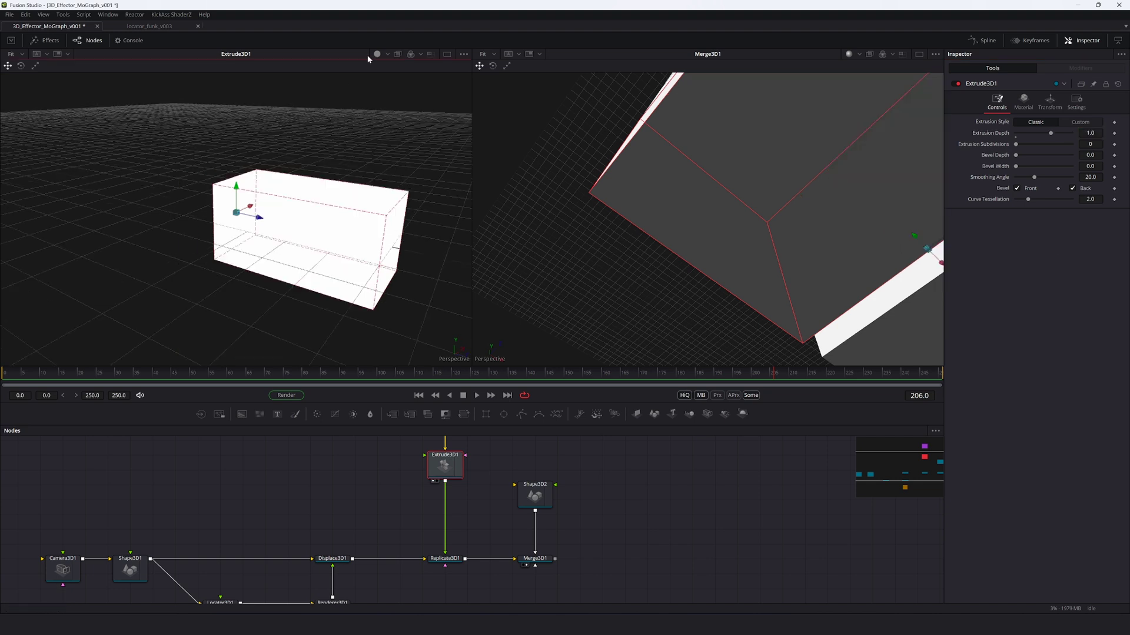
Step: Give Extrude3D1 a slight bevel, with a depth of about 0.002 and a width of about 0.005
{"action": "left_click_drag", "start_coordinate": [380, 232], "coordinate": [303, 217]}
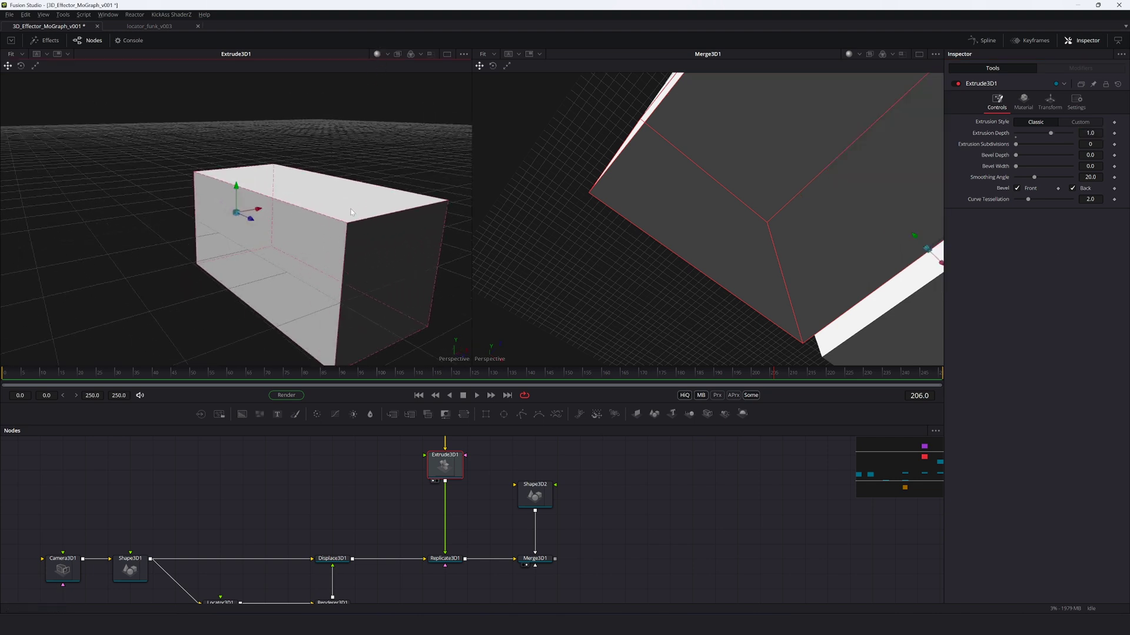
{"action": "left_click_drag", "start_coordinate": [1015, 156], "coordinate": [1017, 155]}
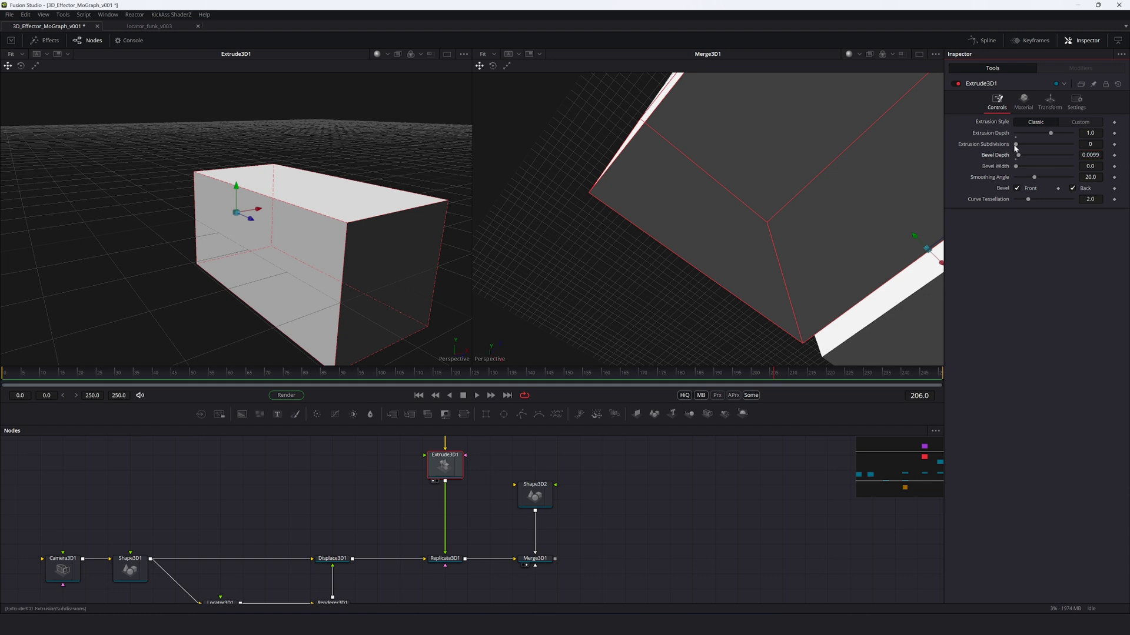
{"action": "left_click_drag", "start_coordinate": [1016, 166], "coordinate": [1019, 166]}
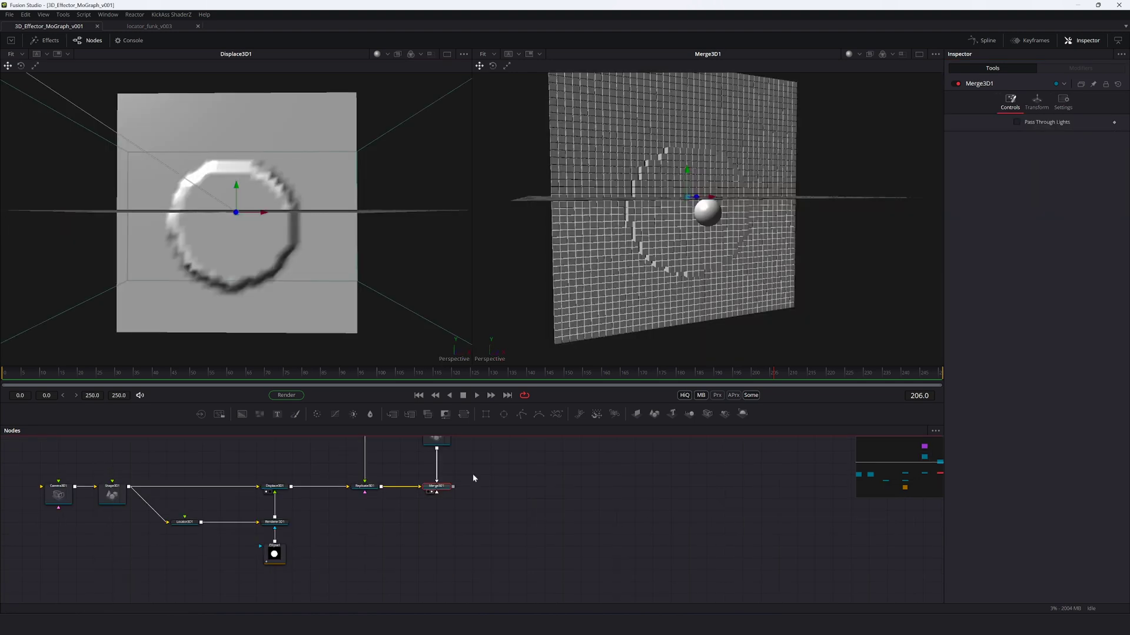
Step: Add a Transform 3D node after Merge3D1, rotate it -90 degrees in X and save the composition
{"action": "key", "text": "shift+space"}
{"action": "type", "text": "tran"}
{"action": "key", "text": "Return"}
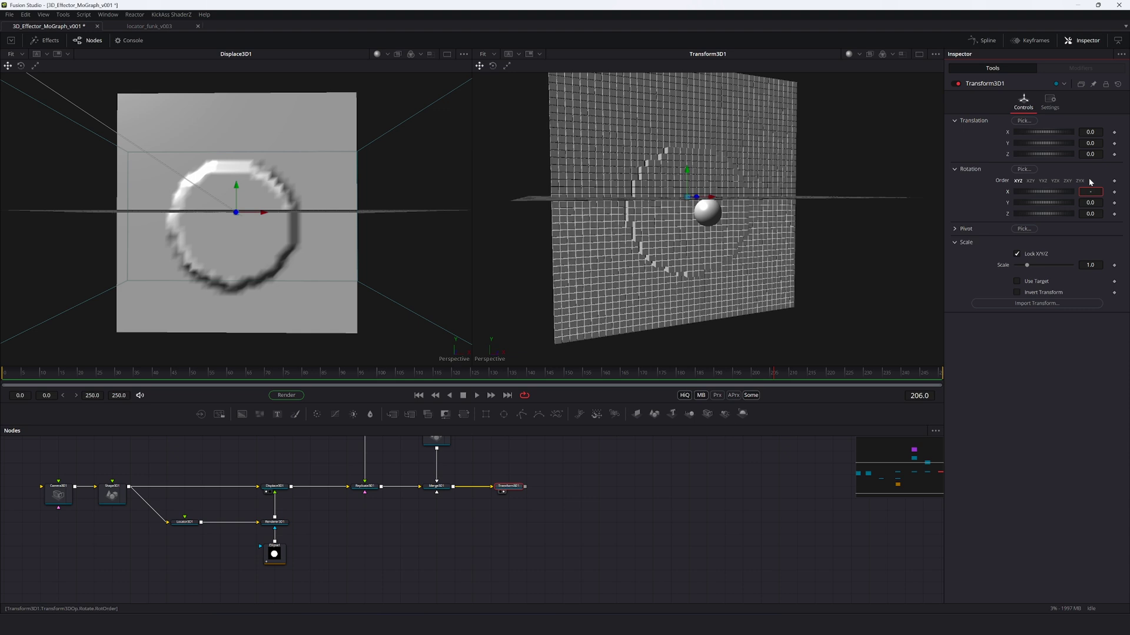
{"action": "key", "text": "Tab"}
{"action": "left_click_drag", "start_coordinate": [709, 174], "coordinate": [802, 243]}
{"action": "scroll", "coordinate": [671, 218], "scroll_direction": "up", "scroll_amount": 4}
{"action": "key", "text": "ctrl+s"}
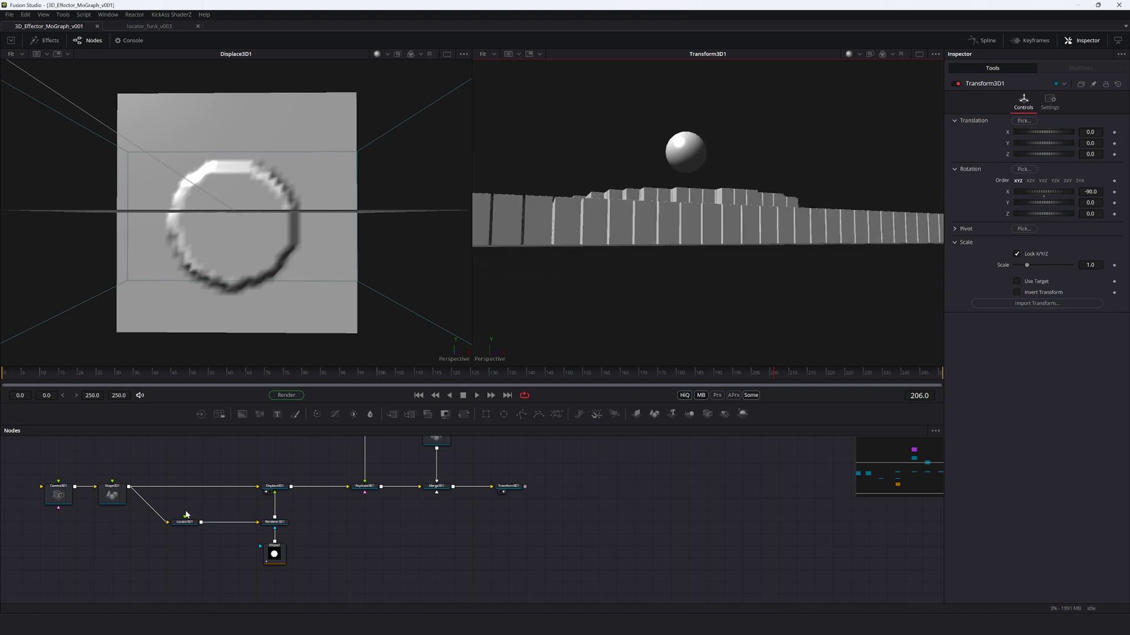
Step: Rotate Extrude3D1 180 degrees in X to flip the block direction and save the composition
{"action": "scroll", "coordinate": [227, 488], "scroll_direction": "up", "scroll_amount": 3}
{"action": "left_click", "coordinate": [362, 502]}
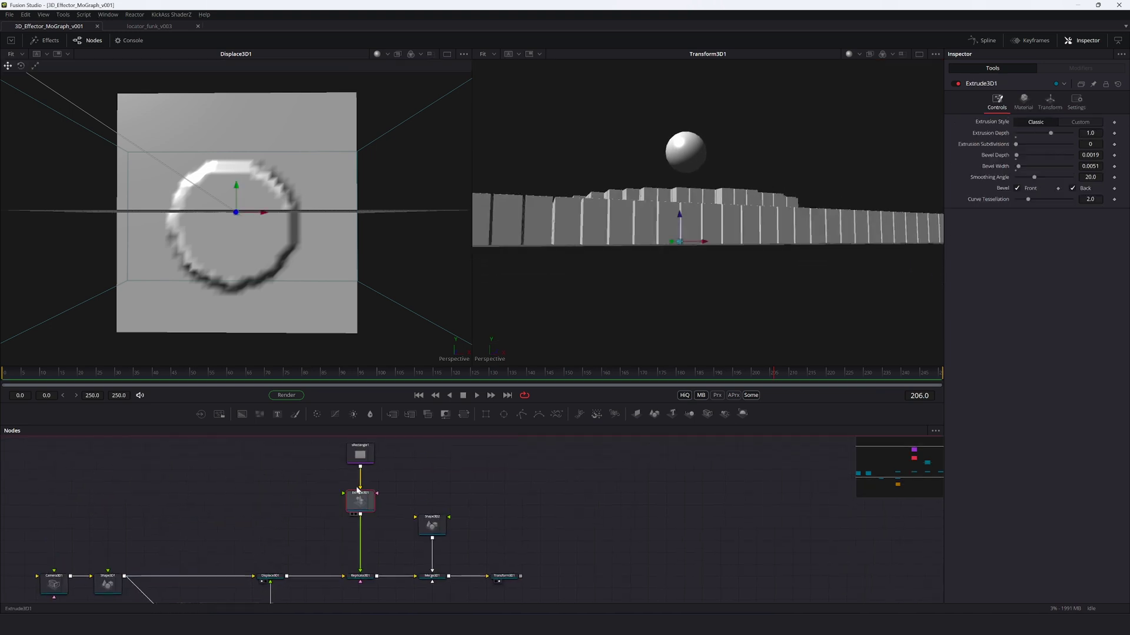
{"action": "key", "text": "1"}
{"action": "left_click_drag", "start_coordinate": [304, 251], "coordinate": [323, 194]}
{"action": "key", "text": "f"}
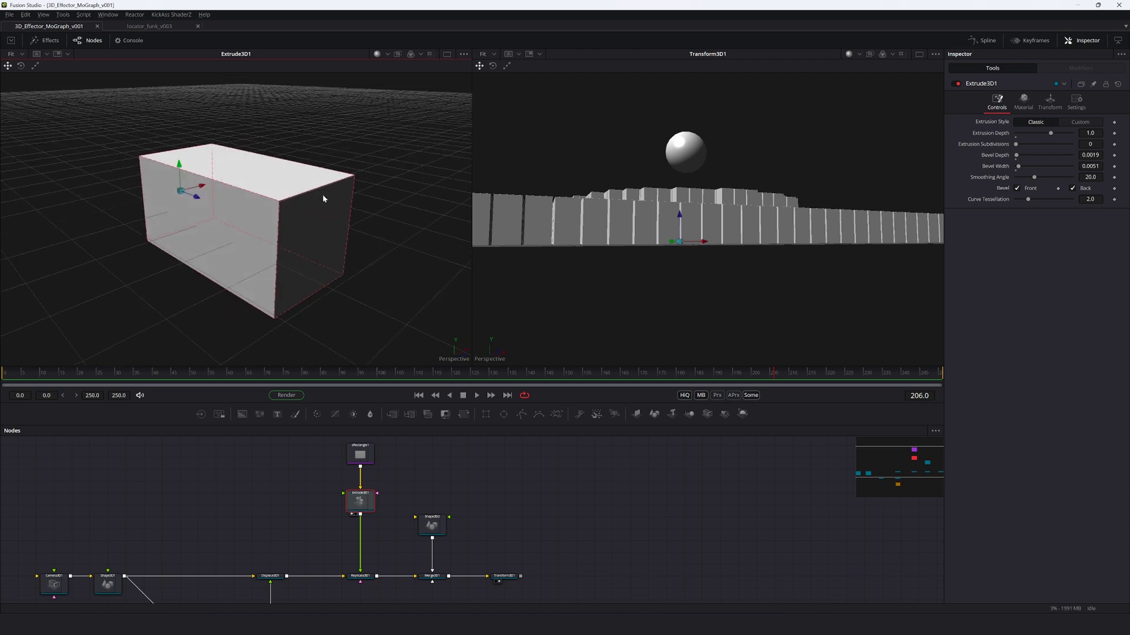
{"action": "left_click", "coordinate": [1050, 103]}
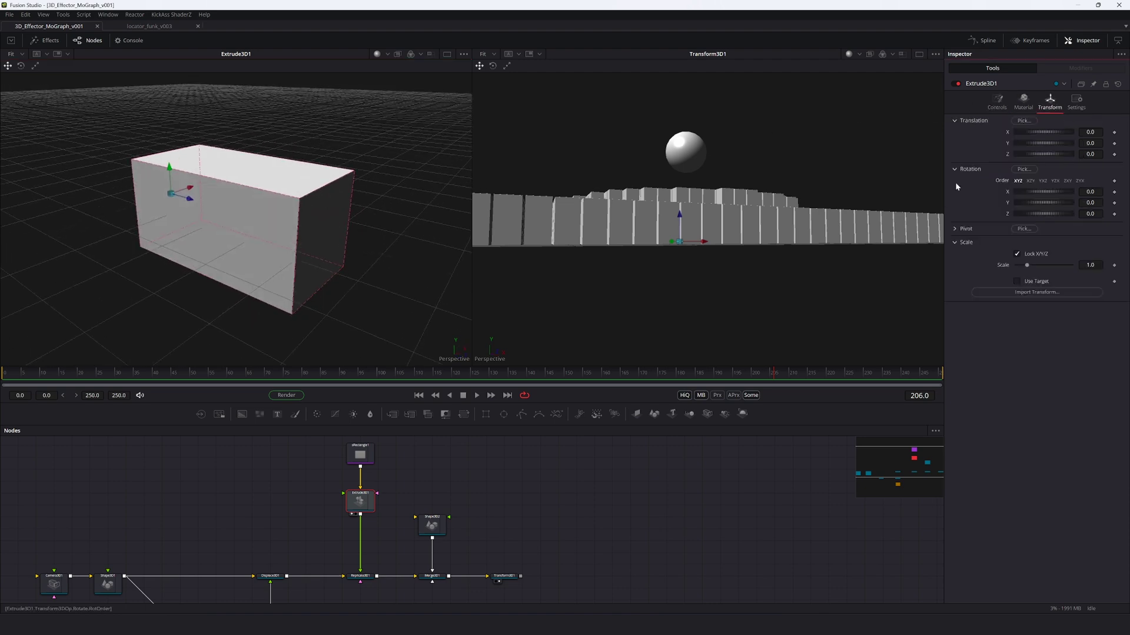
{"action": "left_click", "coordinate": [1090, 191]}
{"action": "key", "text": "Tab"}
{"action": "left_click_drag", "start_coordinate": [772, 236], "coordinate": [830, 159]}
{"action": "left_click_drag", "start_coordinate": [801, 215], "coordinate": [945, 213]}
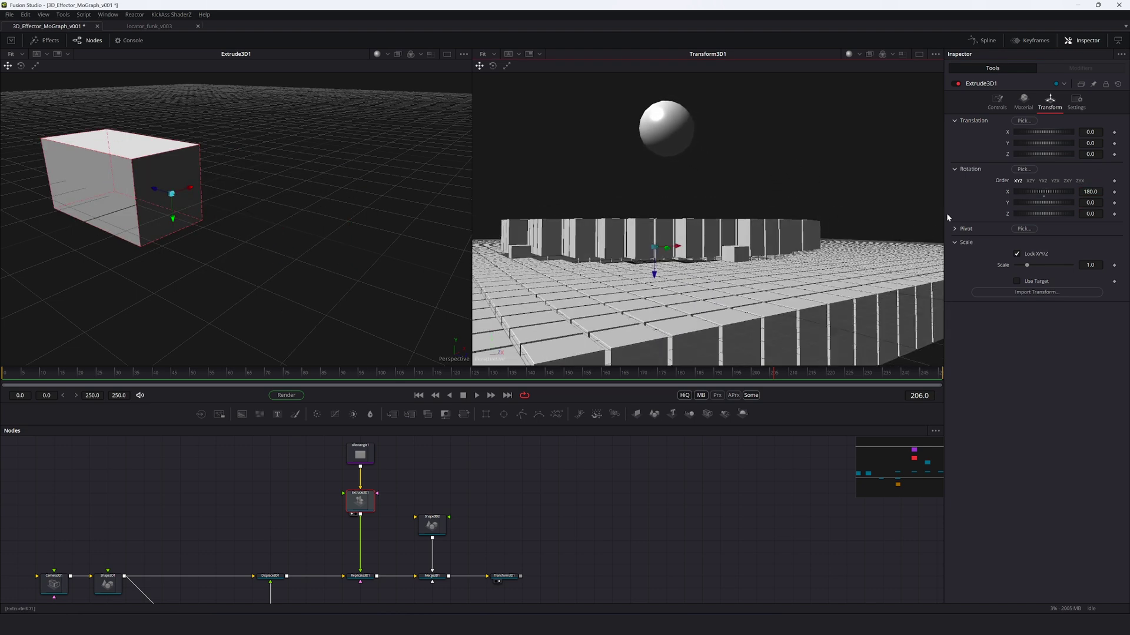
{"action": "key", "text": "ctrl+s"}
Step: Soften Ellipse1's edge to about 0.1 and shrink the ellipse to about 0.19 in width and height
{"action": "mouse_move", "coordinate": [719, 271]}
{"action": "left_mouse_down"}
{"action": "mouse_move", "coordinate": [681, 254]}
{"action": "mouse_move", "coordinate": [721, 286]}
{"action": "left_mouse_up"}
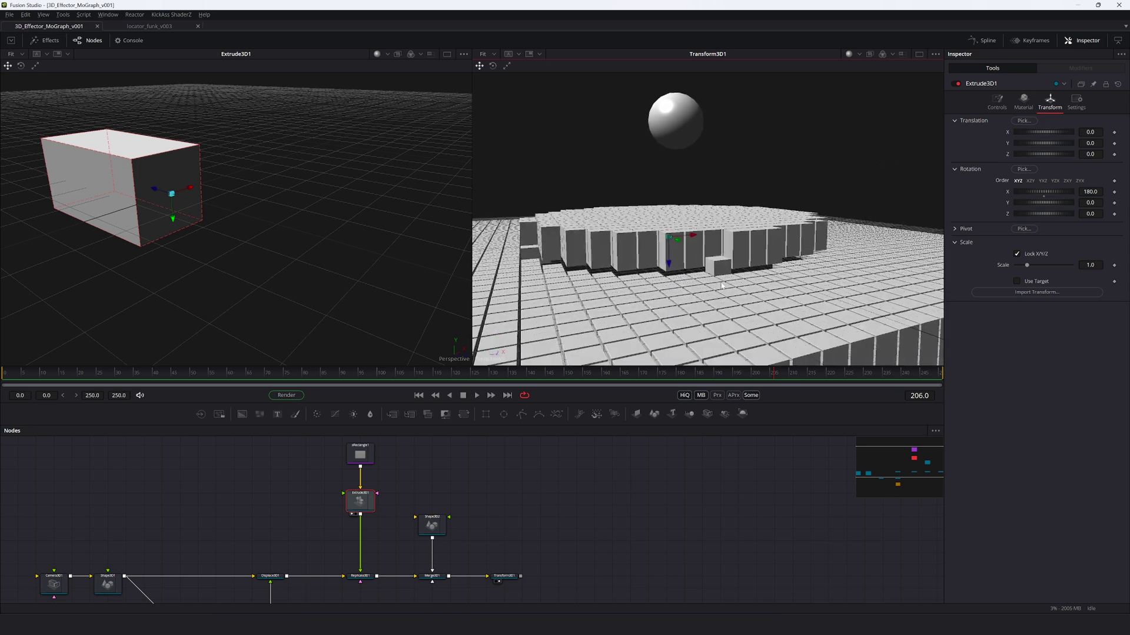
{"action": "left_click", "coordinate": [616, 566]}
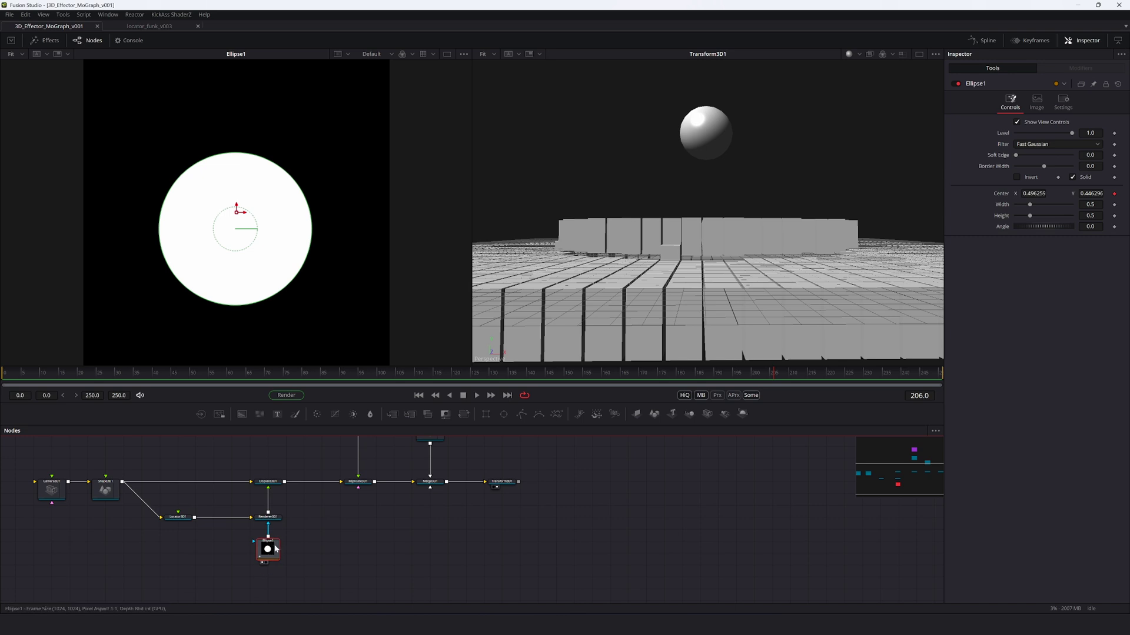
{"action": "left_click_drag", "start_coordinate": [1018, 155], "coordinate": [1045, 155]}
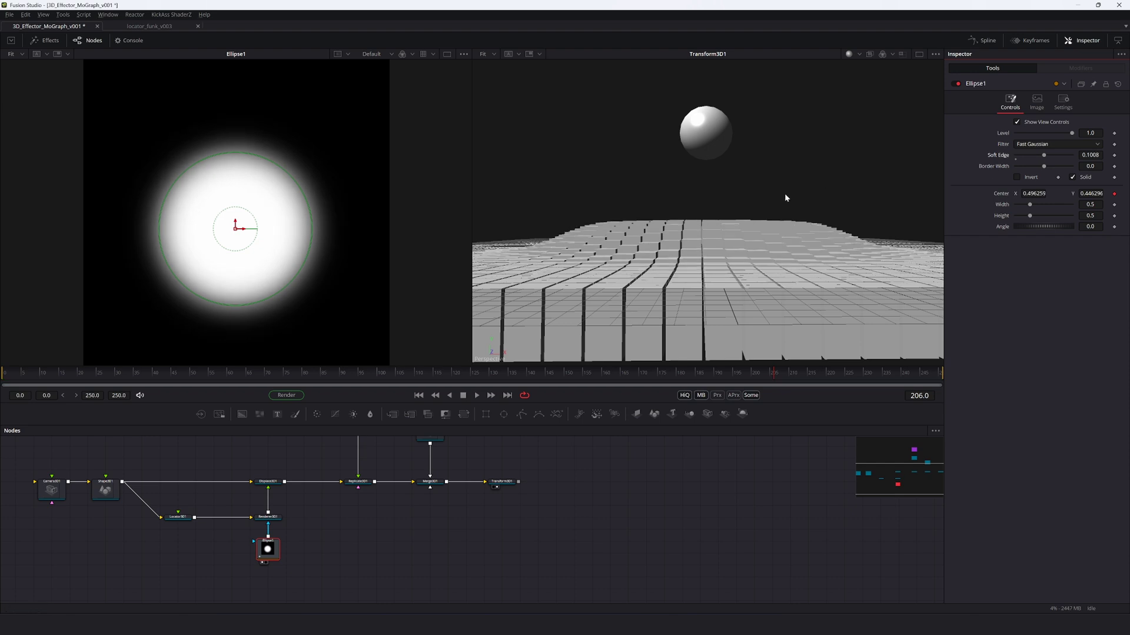
{"action": "left_click_drag", "start_coordinate": [284, 174], "coordinate": [254, 207]}
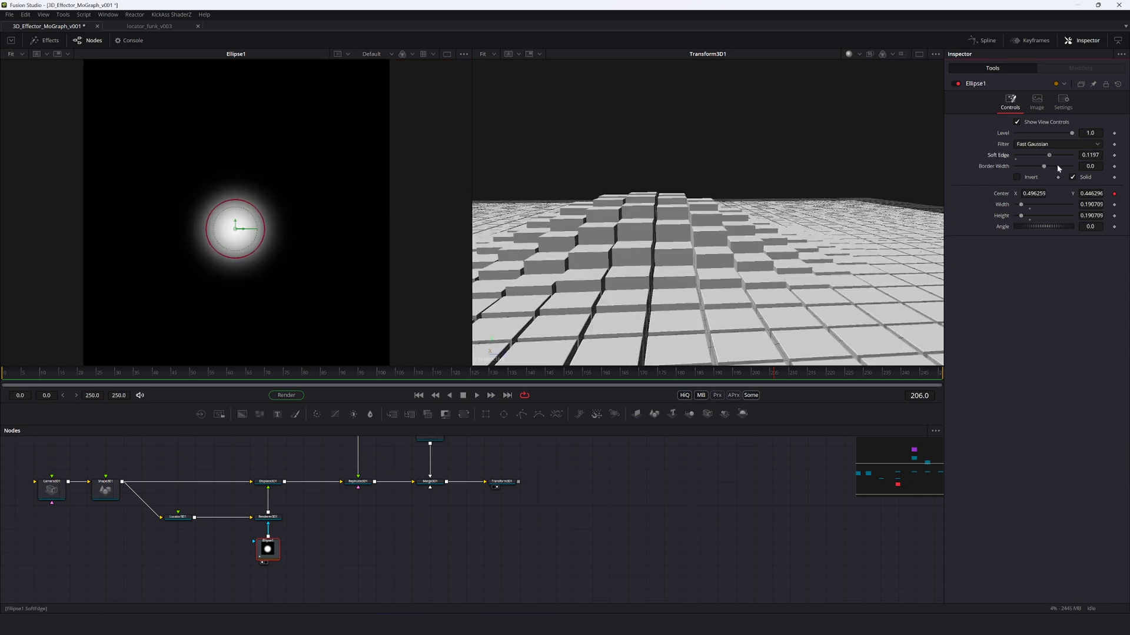
{"action": "mouse_move", "coordinate": [1057, 167]}
{"action": "left_mouse_down"}
{"action": "mouse_move", "coordinate": [1032, 157]}
{"action": "mouse_move", "coordinate": [1046, 169]}
{"action": "left_mouse_up"}
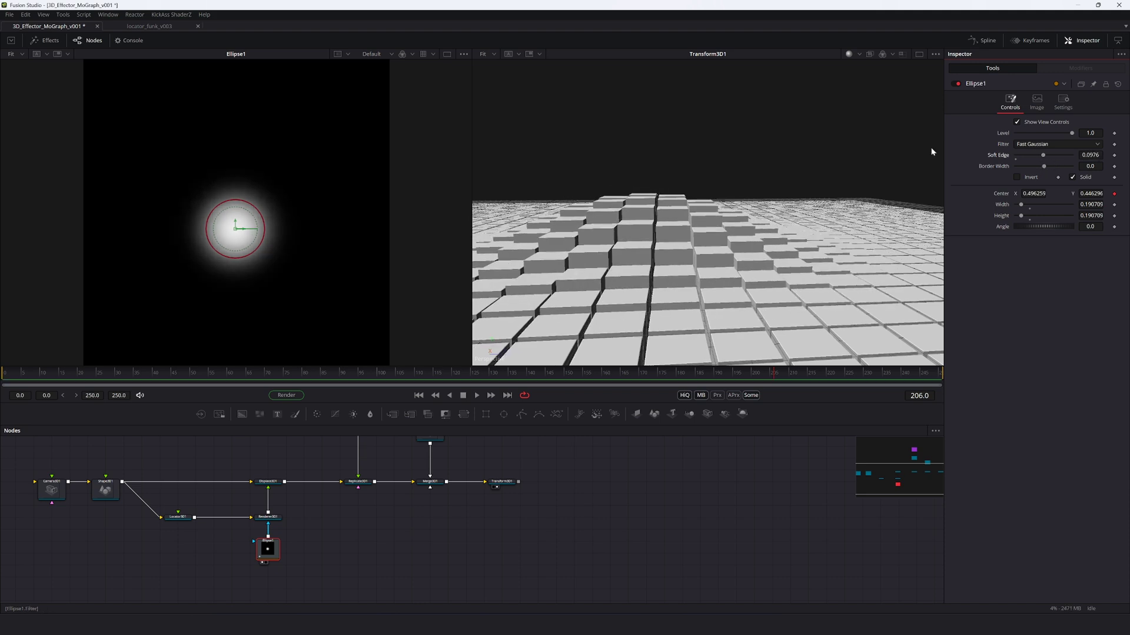
Step: Increase sRectangle1's corner radius to slightly round the edges of the replicated blocks
{"action": "left_click_drag", "start_coordinate": [823, 200], "coordinate": [764, 235]}
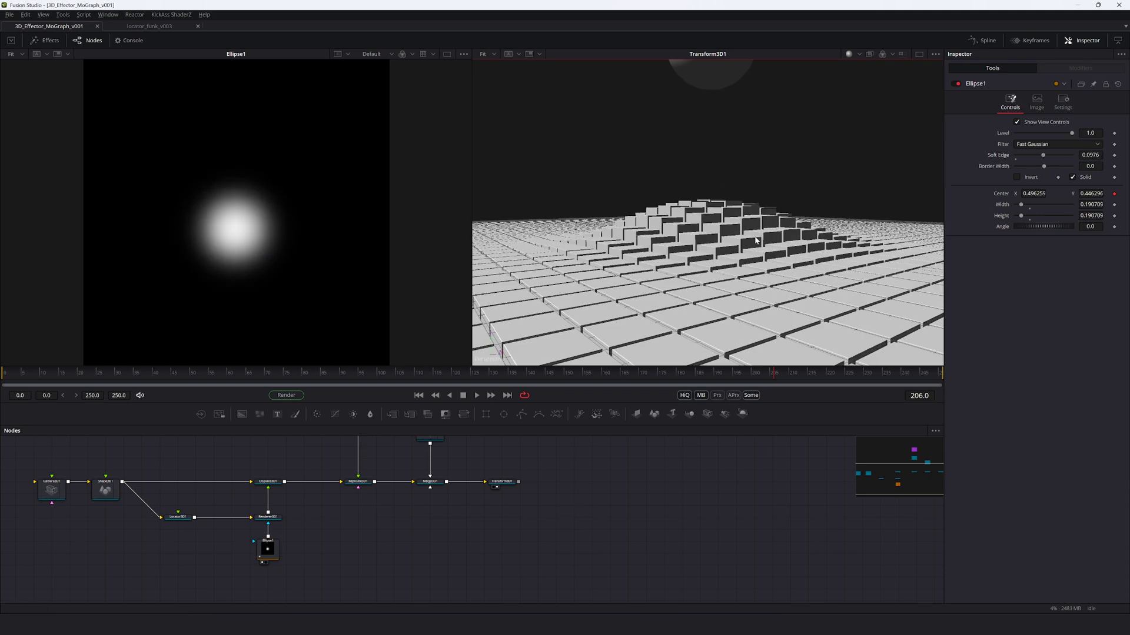
{"action": "left_click_drag", "start_coordinate": [712, 218], "coordinate": [747, 254]}
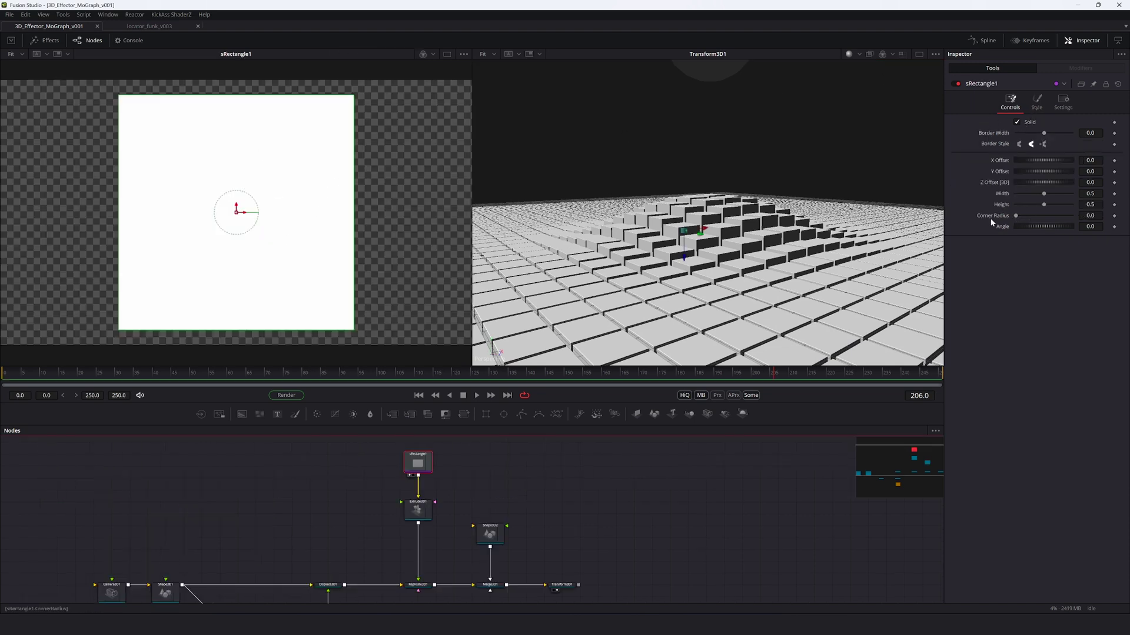
{"action": "left_click_drag", "start_coordinate": [1016, 215], "coordinate": [1021, 215]}
{"action": "left_click_drag", "start_coordinate": [847, 170], "coordinate": [817, 250]}
{"action": "scroll", "coordinate": [895, 231], "scroll_direction": "up", "scroll_amount": 5}
{"action": "left_click_drag", "start_coordinate": [1089, 215], "coordinate": [1102, 216]}
{"action": "left_click_drag", "start_coordinate": [748, 329], "coordinate": [702, 270]}
{"action": "scroll", "coordinate": [703, 270], "scroll_direction": "down", "scroll_amount": 5}
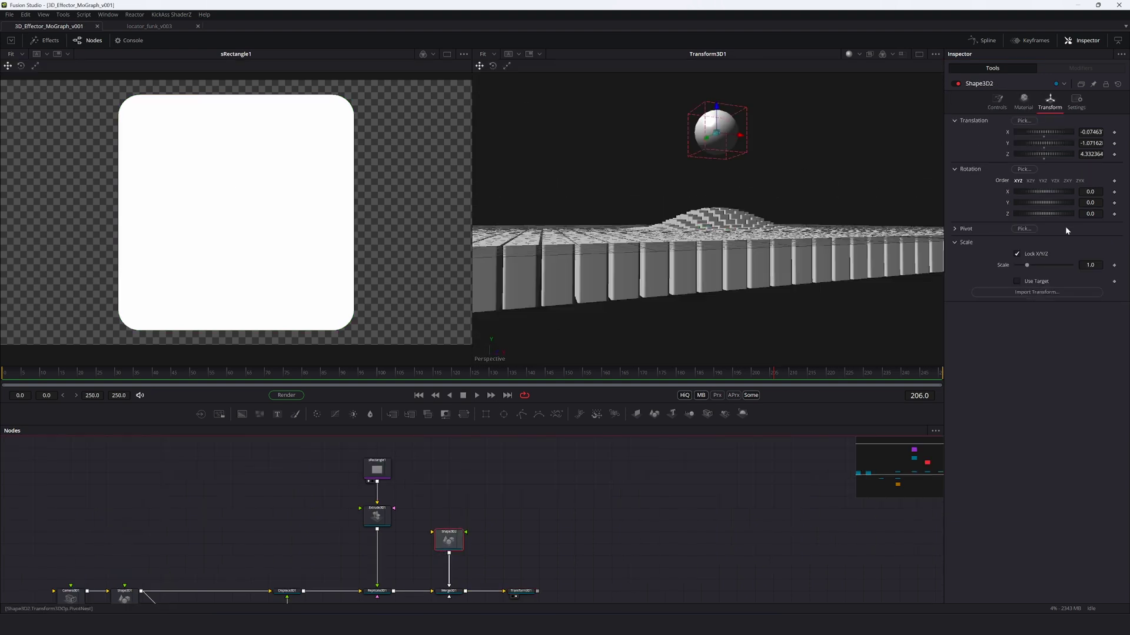
Step: Scale the Shape3D2 sphere down to about 0.356, lower it to about 2.2 in Z and save the composition
{"action": "left_click_drag", "start_coordinate": [1090, 266], "coordinate": [1060, 265]}
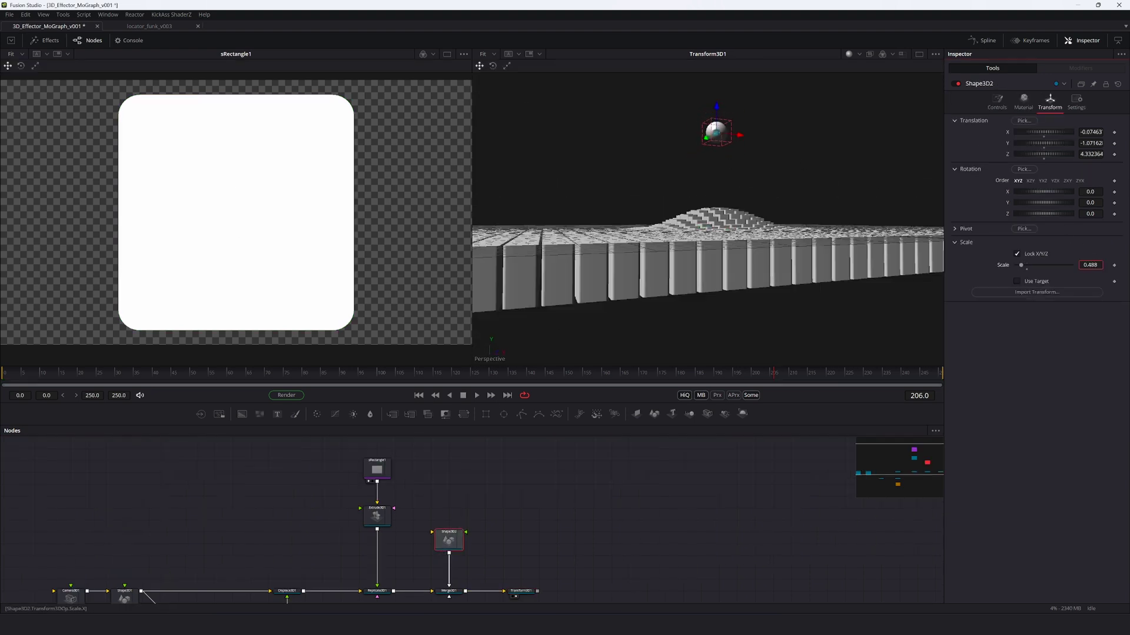
{"action": "left_click_drag", "start_coordinate": [717, 110], "coordinate": [797, 160]}
{"action": "key", "text": "ctrl+s"}
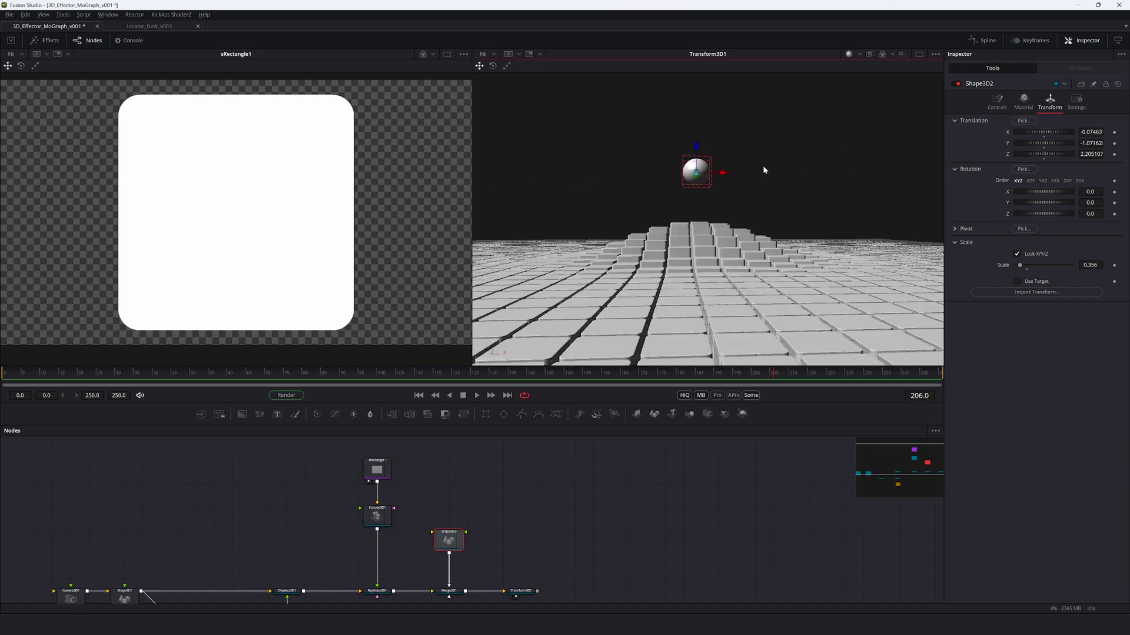
{"action": "key", "text": "ctrl+s"}
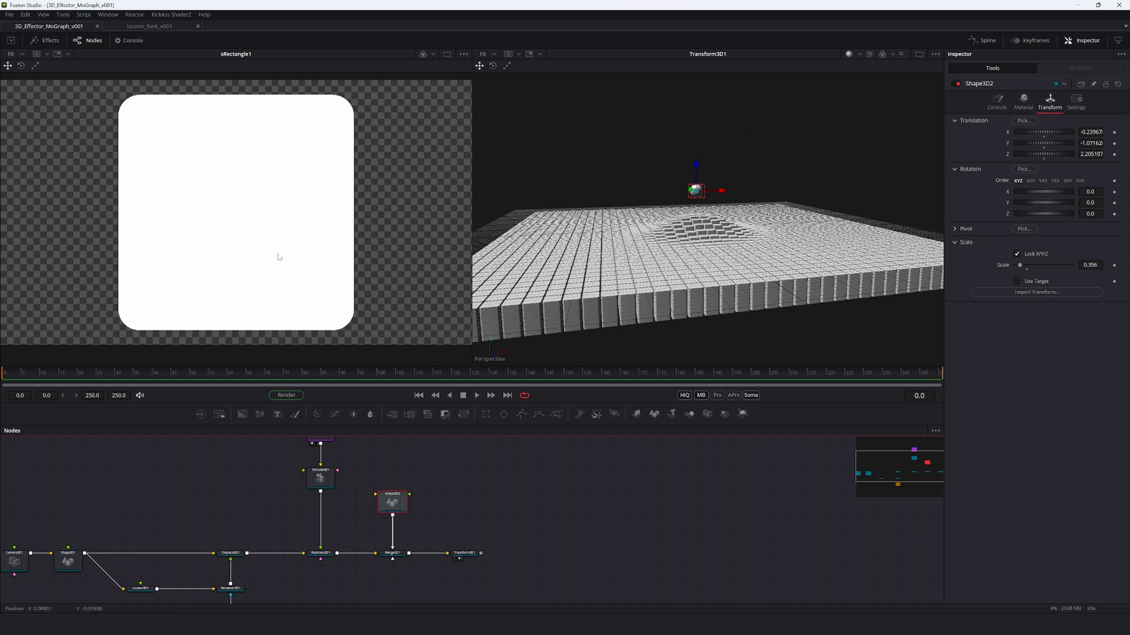
Step: Animate Shape3D2's translation from frame 0, moving the sphere beyond the grid to X about 13.9, and save
{"action": "right_click", "coordinate": [980, 139]}
{"action": "left_click", "coordinate": [1012, 156]}
{"action": "left_click_drag", "start_coordinate": [713, 150], "coordinate": [951, 194]}
{"action": "key", "text": "ctrl+s"}
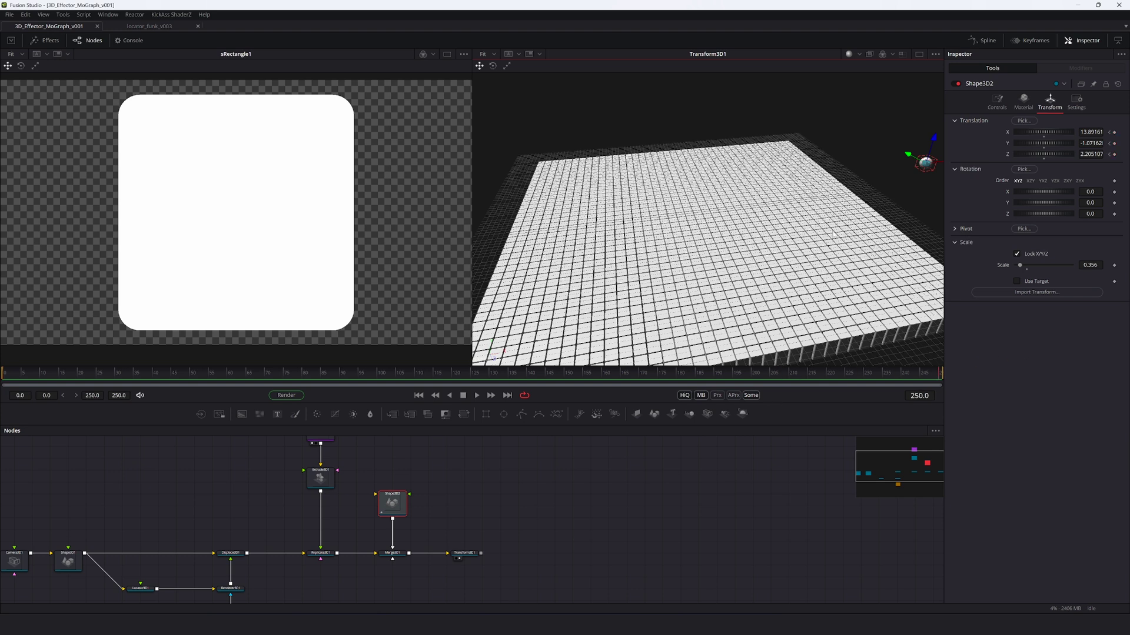
Step: Keyframe the Shape3D2 sphere at frame 250 across the grid at X about -13.6 and save the composition
{"action": "key", "text": "f"}
{"action": "left_click_drag", "start_coordinate": [889, 199], "coordinate": [581, 201]}
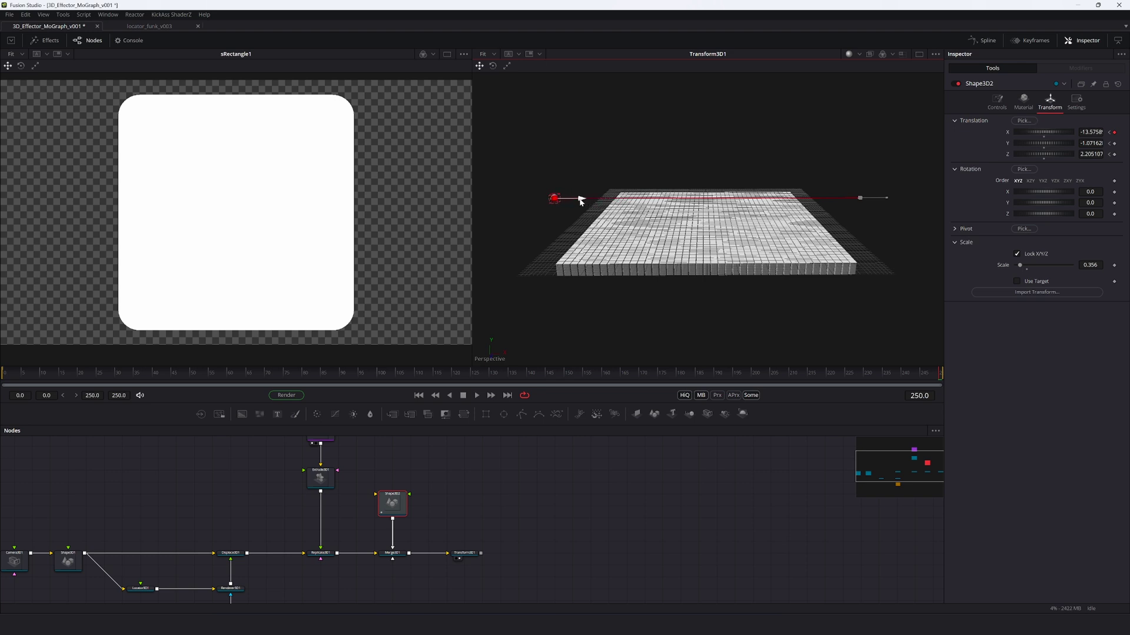
{"action": "key", "text": "ctrl+s"}
Step: Play back the sphere animation in a single enlarged viewer and open Replicate3D1's settings
{"action": "left_click", "coordinate": [570, 497]}
{"action": "key", "text": "space"}
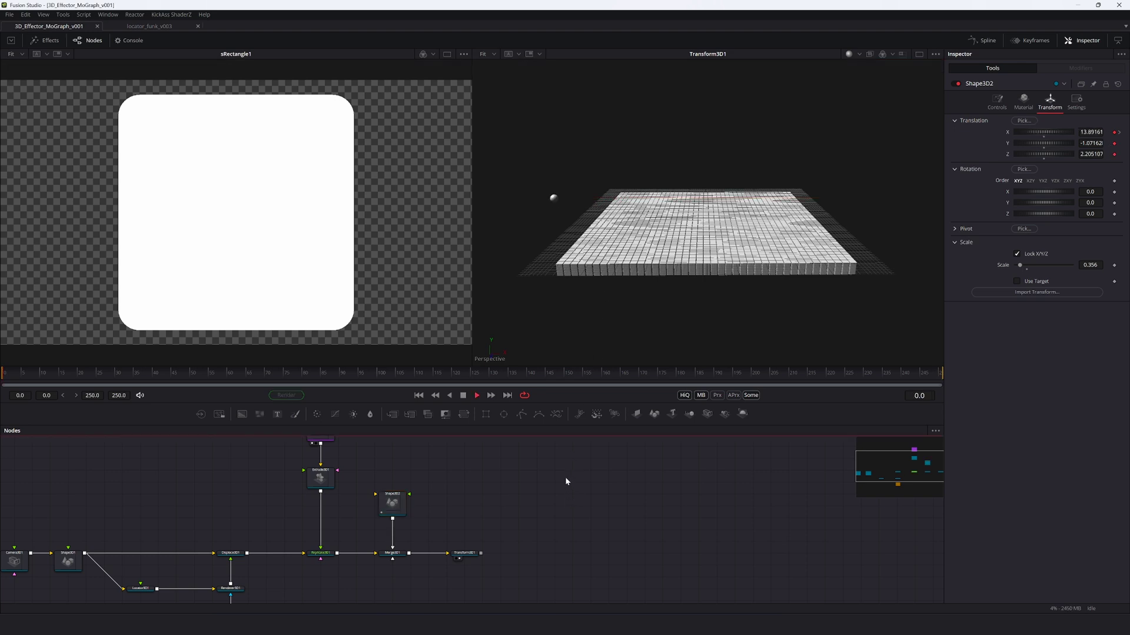
{"action": "left_click", "coordinate": [917, 53]}
{"action": "left_click", "coordinate": [326, 552]}
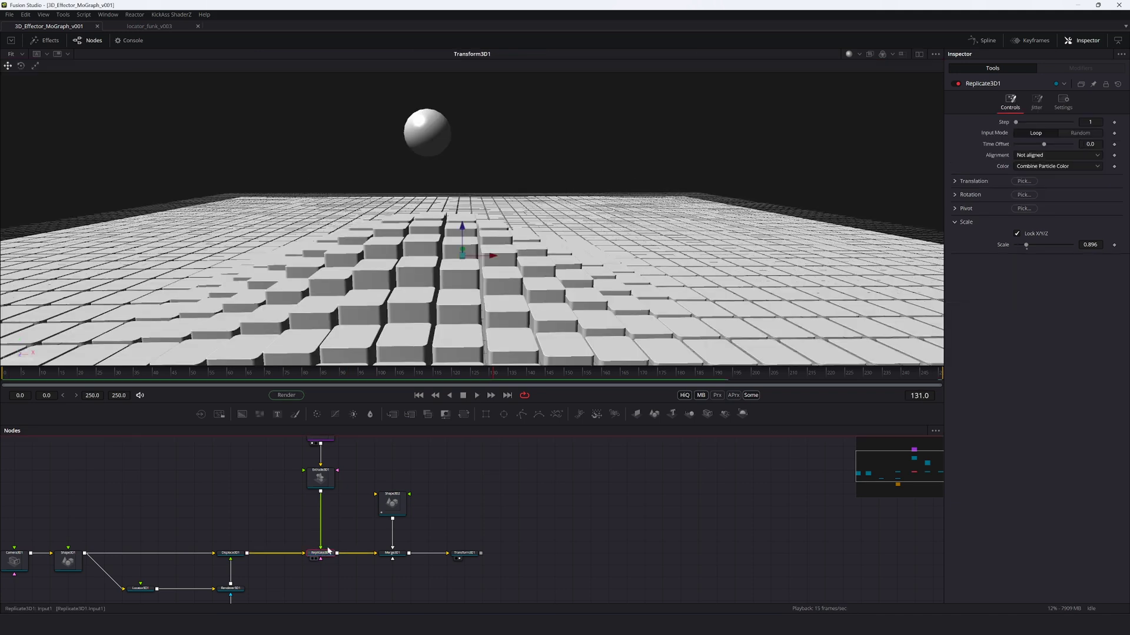
Step: Increase Replicate3D1's scale slightly to narrow the gaps between the replicated blocks
{"action": "left_click_drag", "start_coordinate": [482, 247], "coordinate": [481, 232]}
{"action": "scroll", "coordinate": [480, 231], "scroll_direction": "up", "scroll_amount": 5}
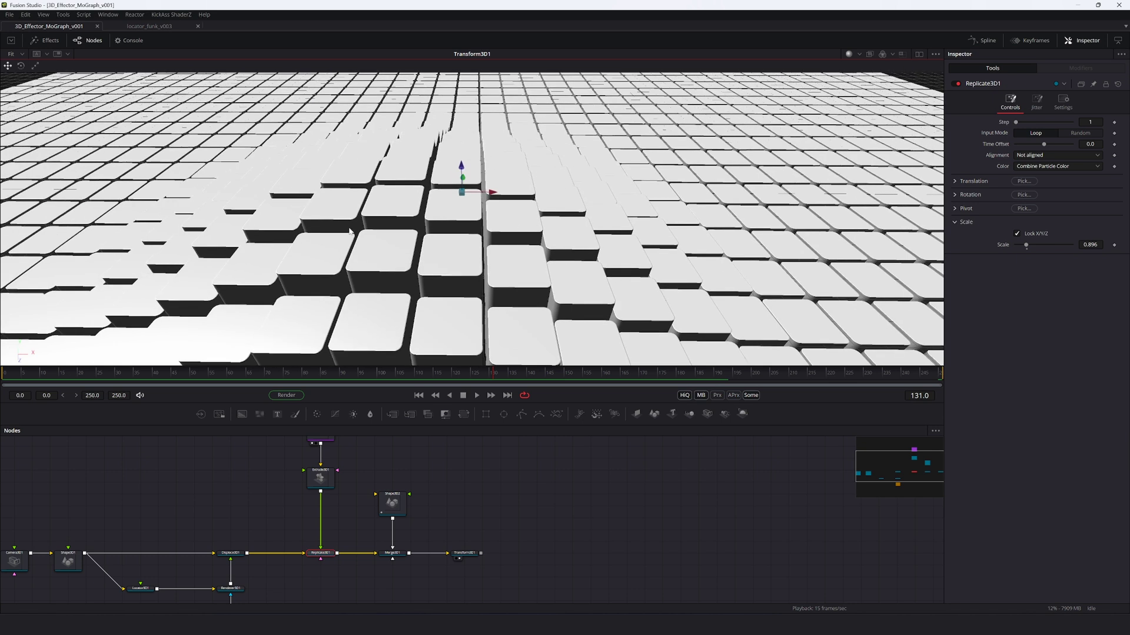
{"action": "left_click_drag", "start_coordinate": [1090, 245], "coordinate": [1101, 244]}
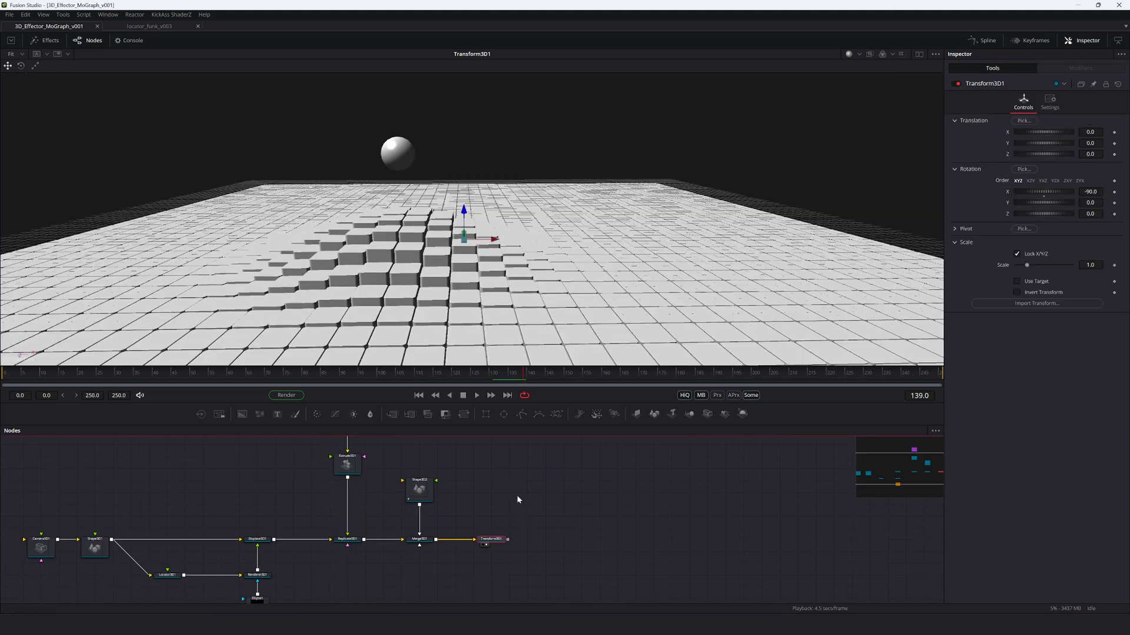
Step: Add a Merge 3D node after Transform3D1
{"action": "key", "text": "shift+space"}
{"action": "type", "text": "tranmerge 3"}
{"action": "key", "text": "Return"}
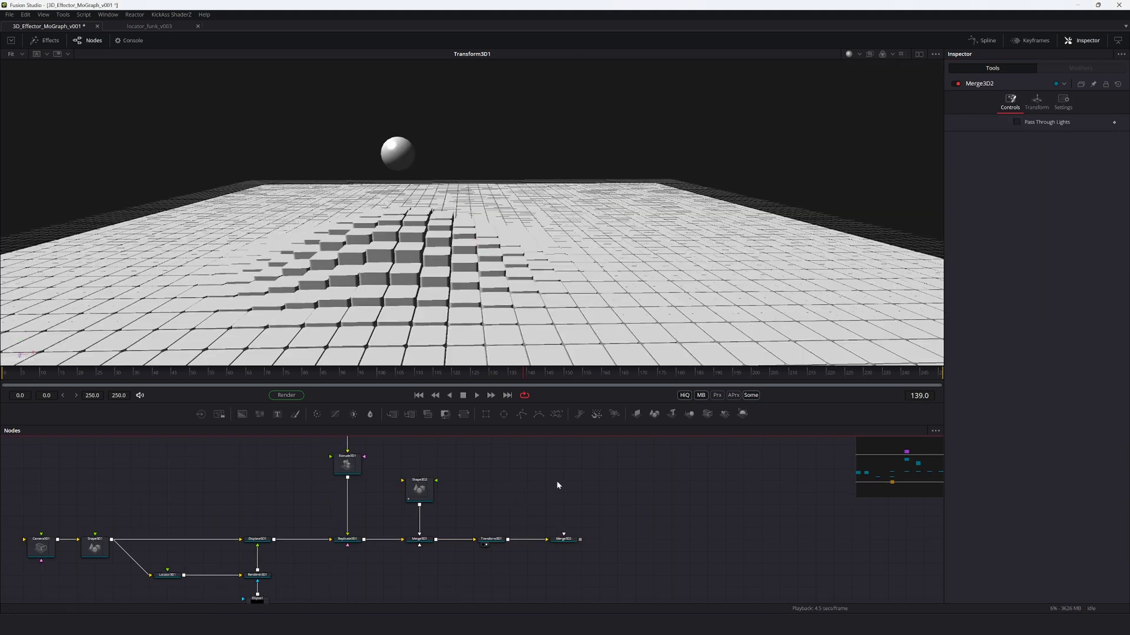
Step: Add a Camera 3D, connect it to Merge3D2 and move it back to about 19.5 in Z
{"action": "key", "text": "shift+space"}
{"action": "type", "text": "camera 3d"}
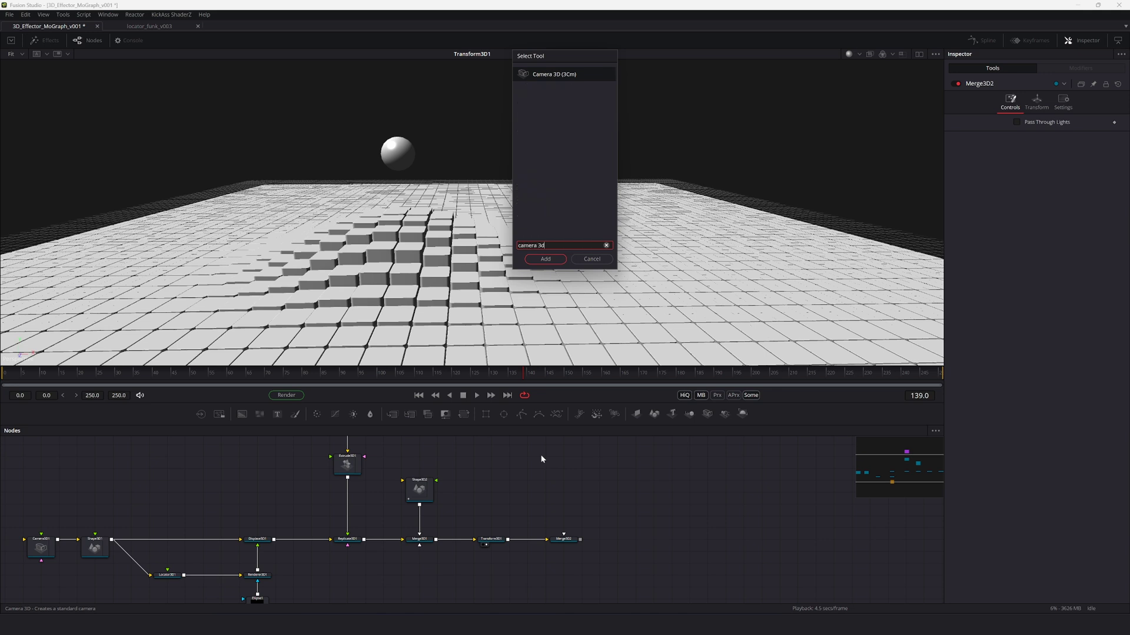
{"action": "key", "text": "Return"}
{"action": "left_click_drag", "start_coordinate": [581, 469], "coordinate": [566, 542]}
{"action": "left_click", "coordinate": [557, 544]}
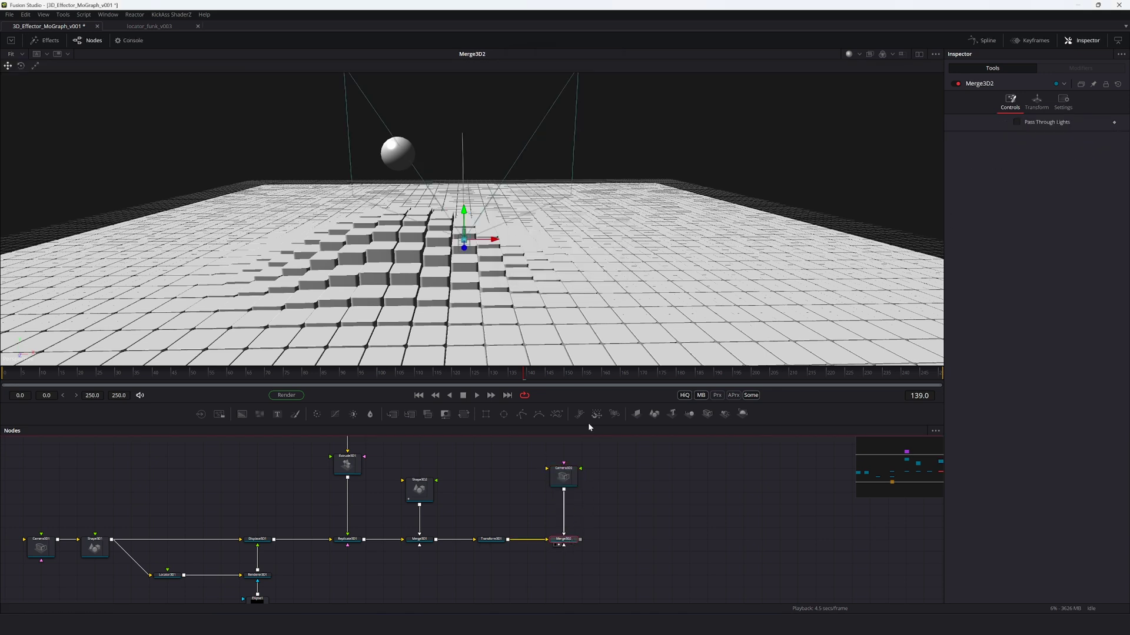
{"action": "left_click_drag", "start_coordinate": [462, 213], "coordinate": [661, 329]}
{"action": "left_click_drag", "start_coordinate": [592, 289], "coordinate": [665, 303]}
Step: Add a Renderer 3D node after Merge3D2
{"action": "left_click", "coordinate": [562, 539]}
{"action": "key", "text": "shift+space"}
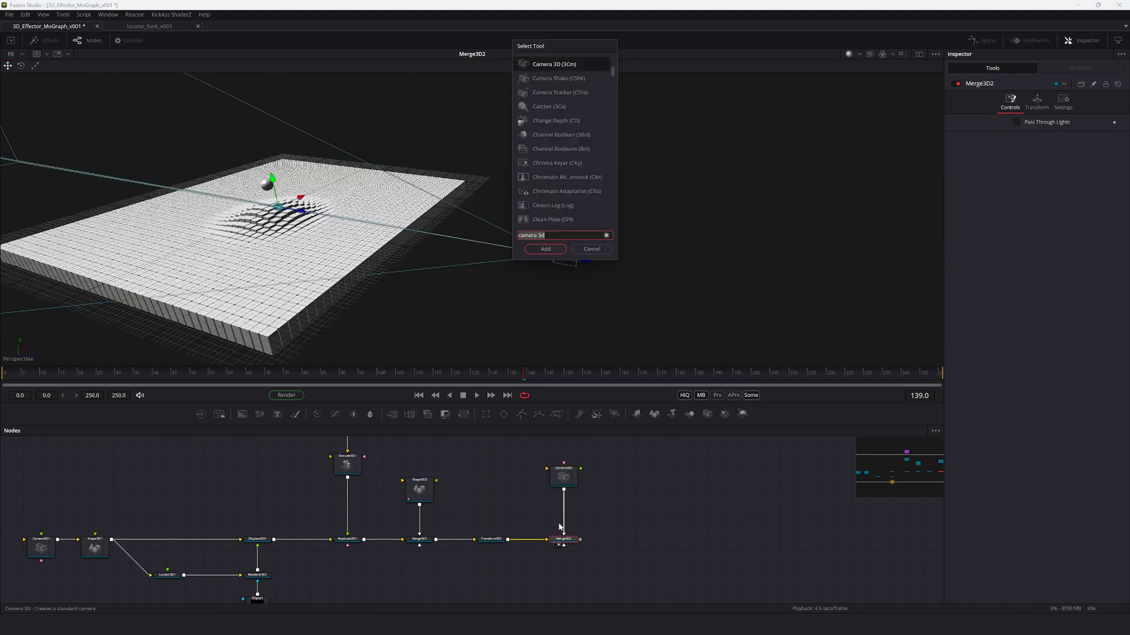
{"action": "key", "text": "ctrl+a"}
{"action": "type", "text": "renderer 3d"}
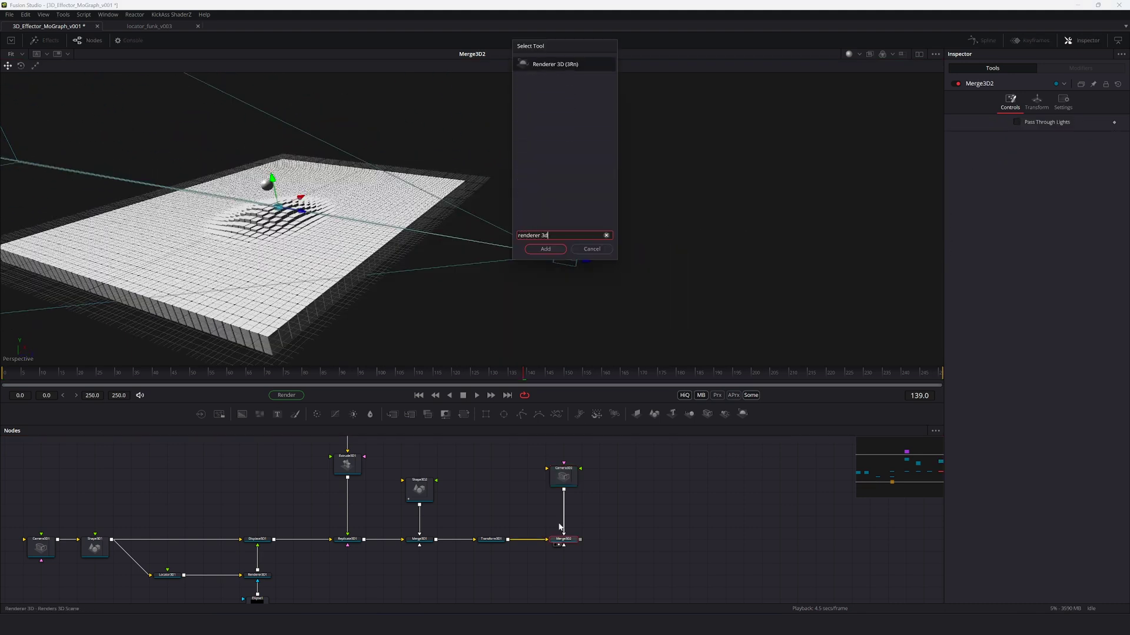
{"action": "key", "text": "Return"}
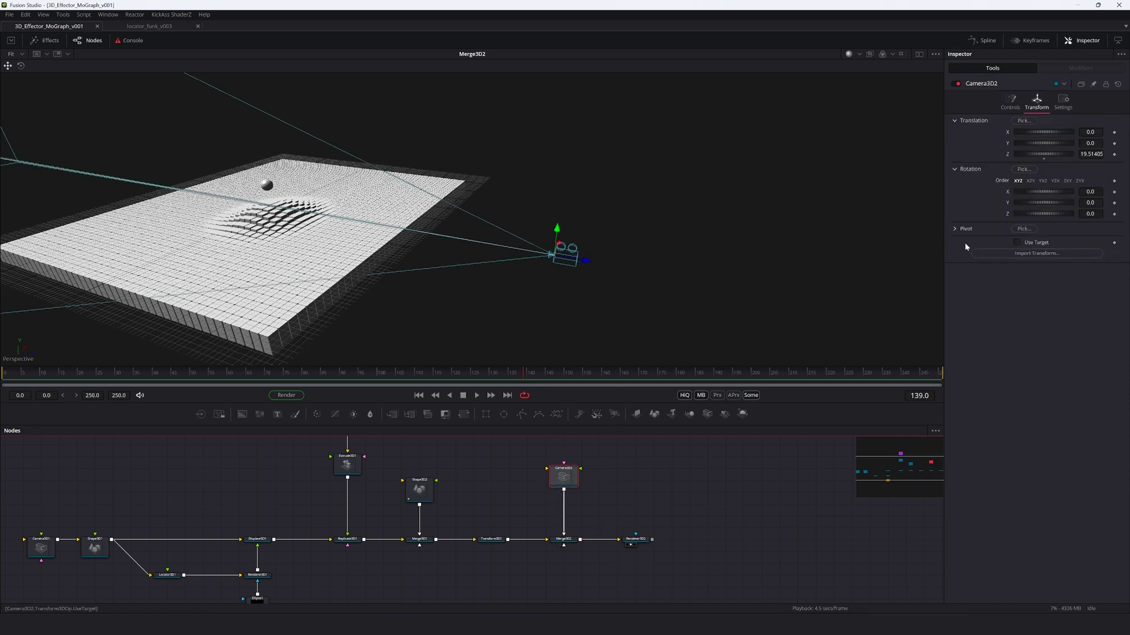
Step: Enable Camera3D2's target and connect its X to Shape3D2's X Offset and its Z to Shape3D2's Y Offset
{"action": "left_click", "coordinate": [1016, 242]}
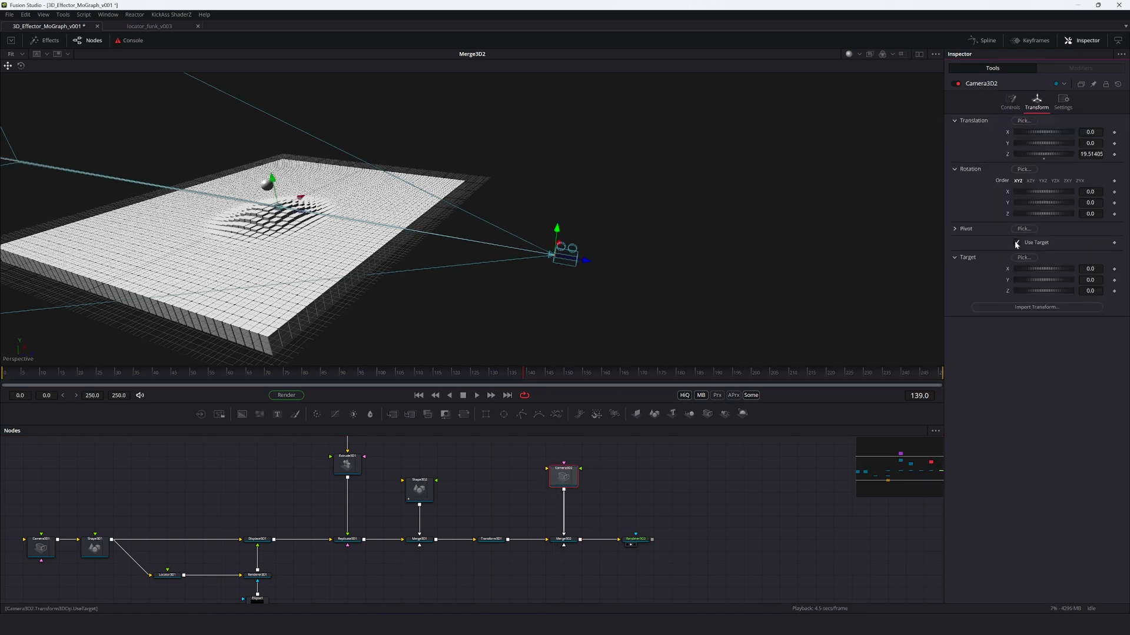
{"action": "right_click", "coordinate": [1011, 269]}
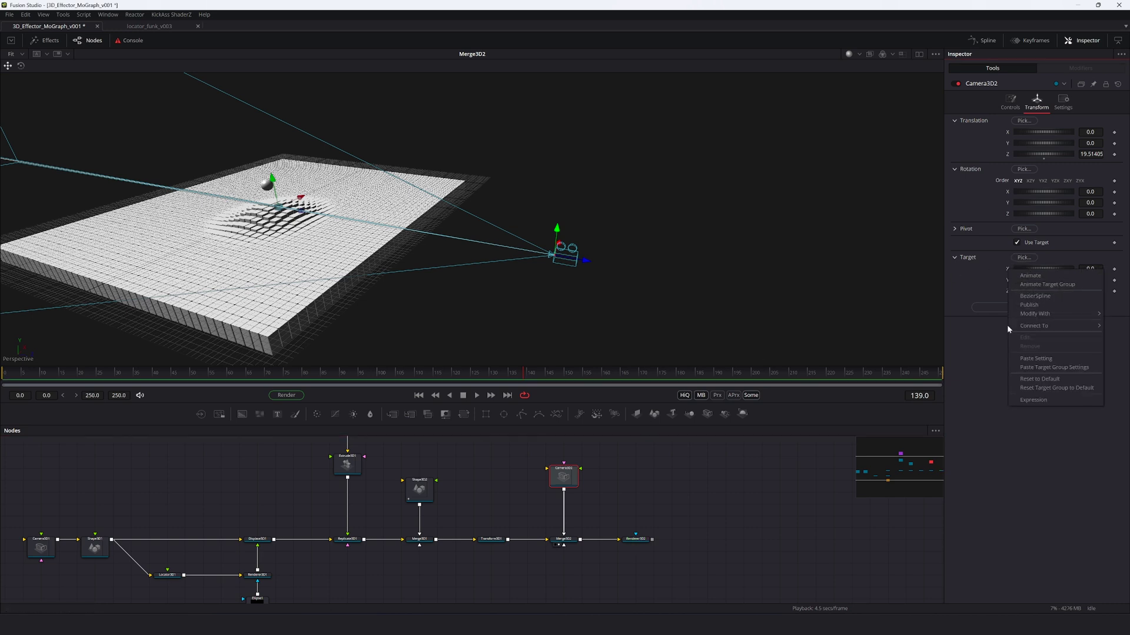
{"action": "mouse_move", "coordinate": [986, 340]}
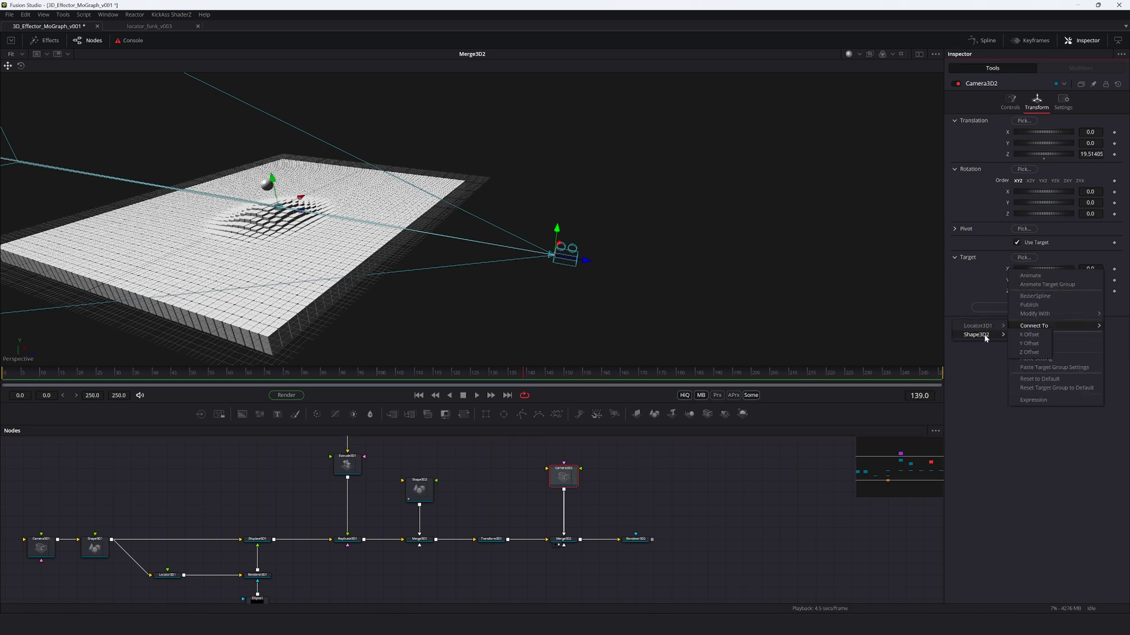
{"action": "left_click", "coordinate": [1027, 334]}
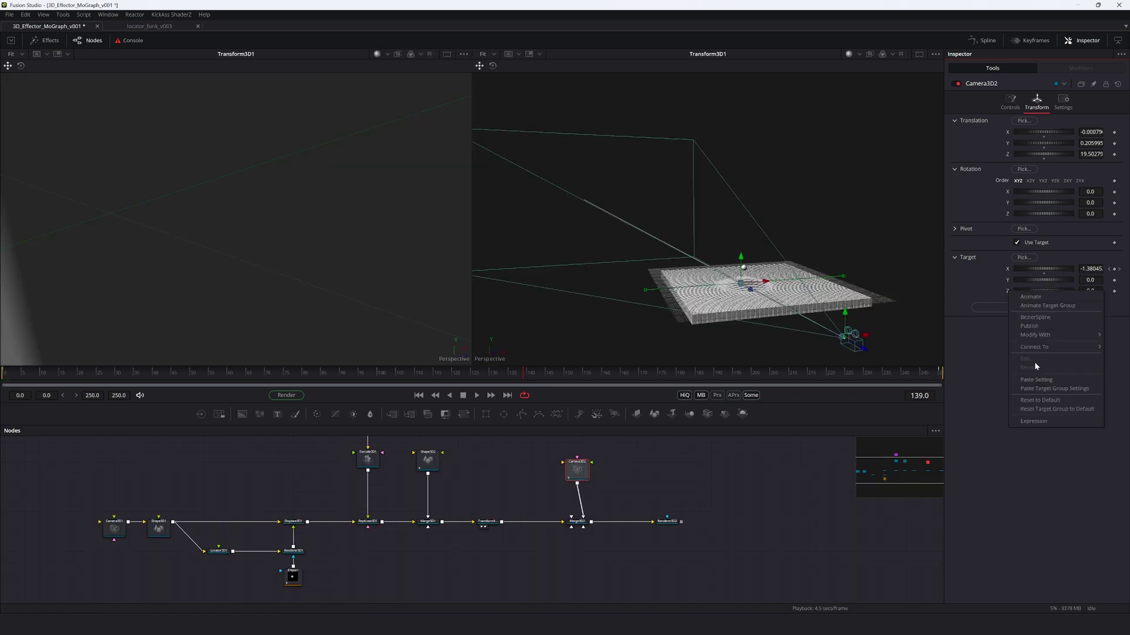
{"action": "mouse_move", "coordinate": [989, 356]}
{"action": "left_click", "coordinate": [1034, 373]}
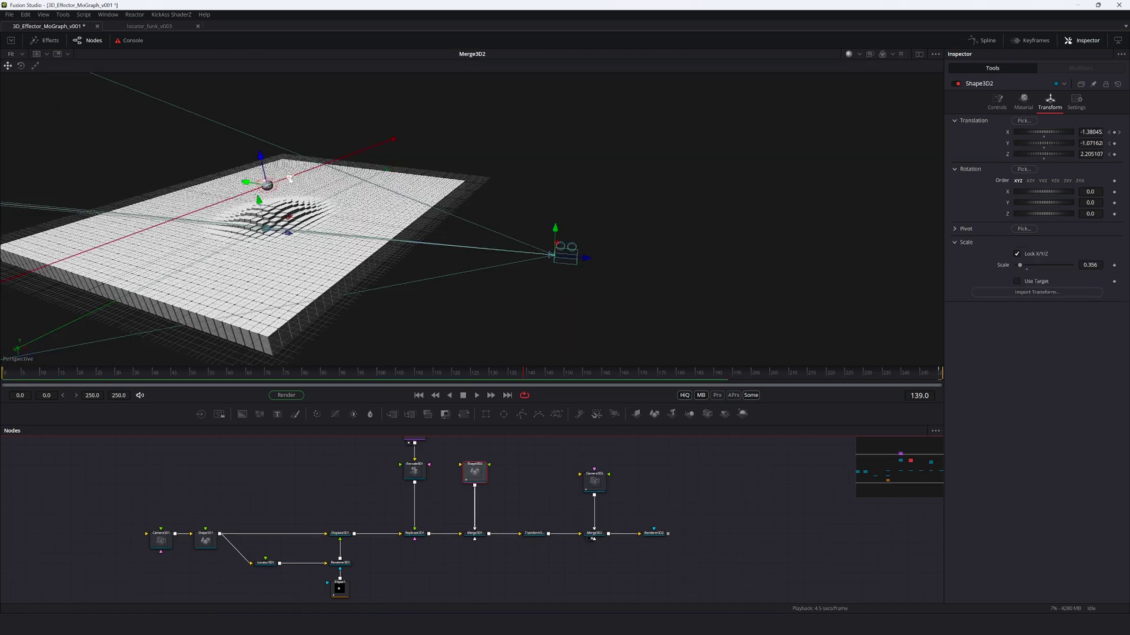
Step: Move the Shape3D2 sphere in the scene to test the camera's target, and undo the move
{"action": "left_click_drag", "start_coordinate": [288, 178], "coordinate": [333, 183]}
{"action": "key", "text": "ctrl+z"}
{"action": "left_click", "coordinate": [573, 512]}
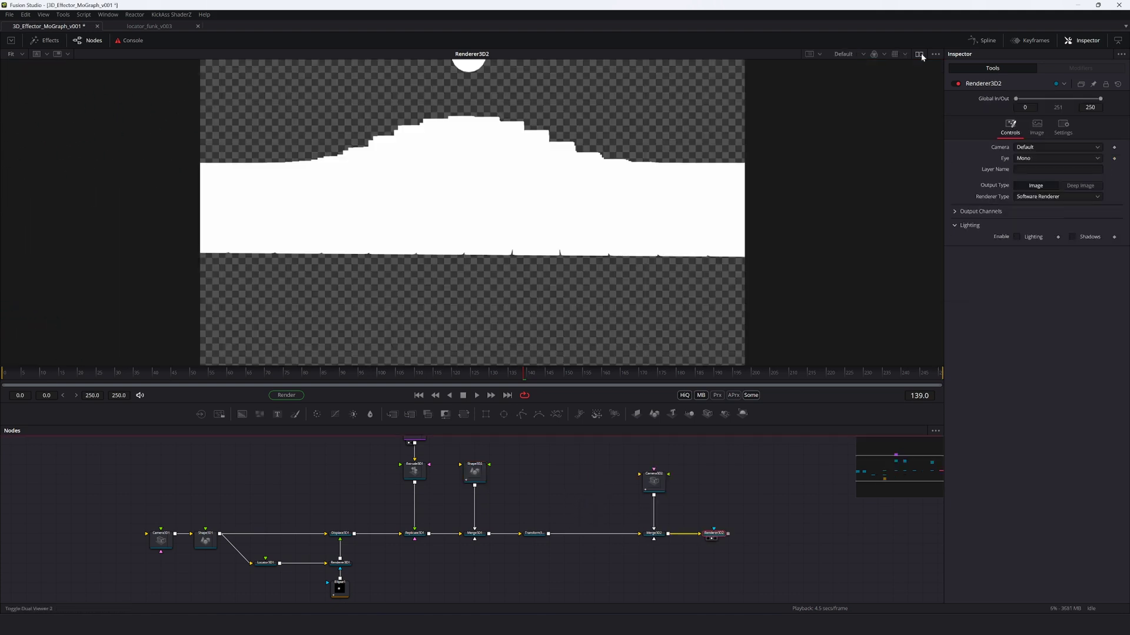
Step: Show Renderer3D2 and Merge3D2 side by side in dual viewers, move Merge3D2 with its camera closer to Transform3D1, and save
{"action": "left_click", "coordinate": [919, 53]}
{"action": "left_click", "coordinate": [714, 538]}
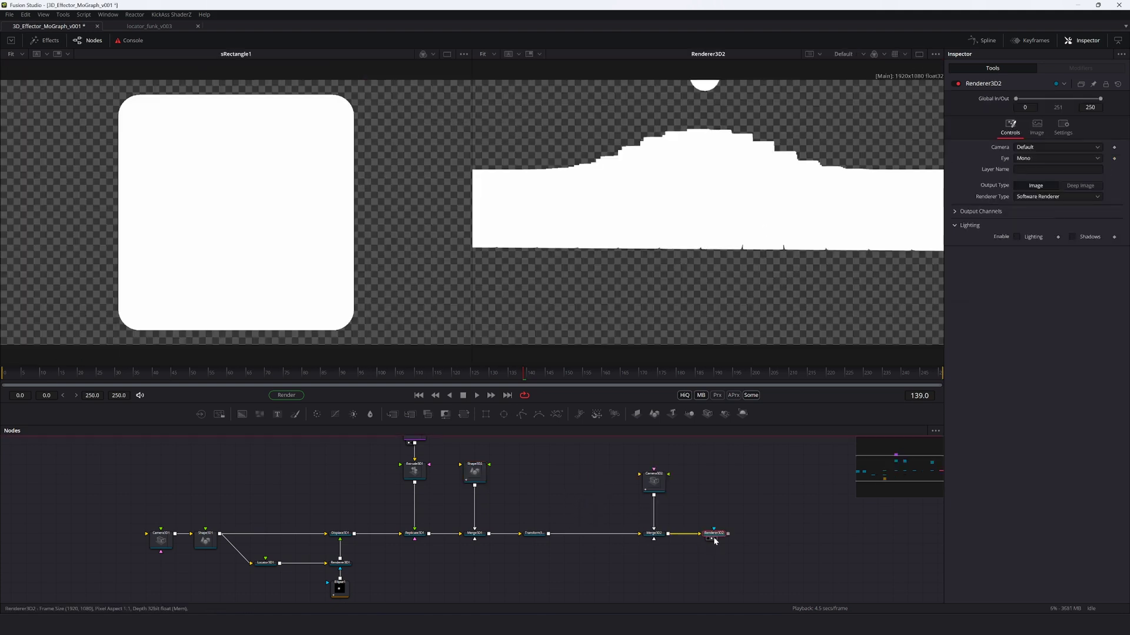
{"action": "key", "text": "1"}
{"action": "left_click", "coordinate": [660, 536], "text": "alt"}
{"action": "key", "text": "2"}
{"action": "left_click_drag", "start_coordinate": [659, 535], "coordinate": [630, 536]}
{"action": "left_click", "coordinate": [665, 500]}
{"action": "key", "text": "ctrl+s"}
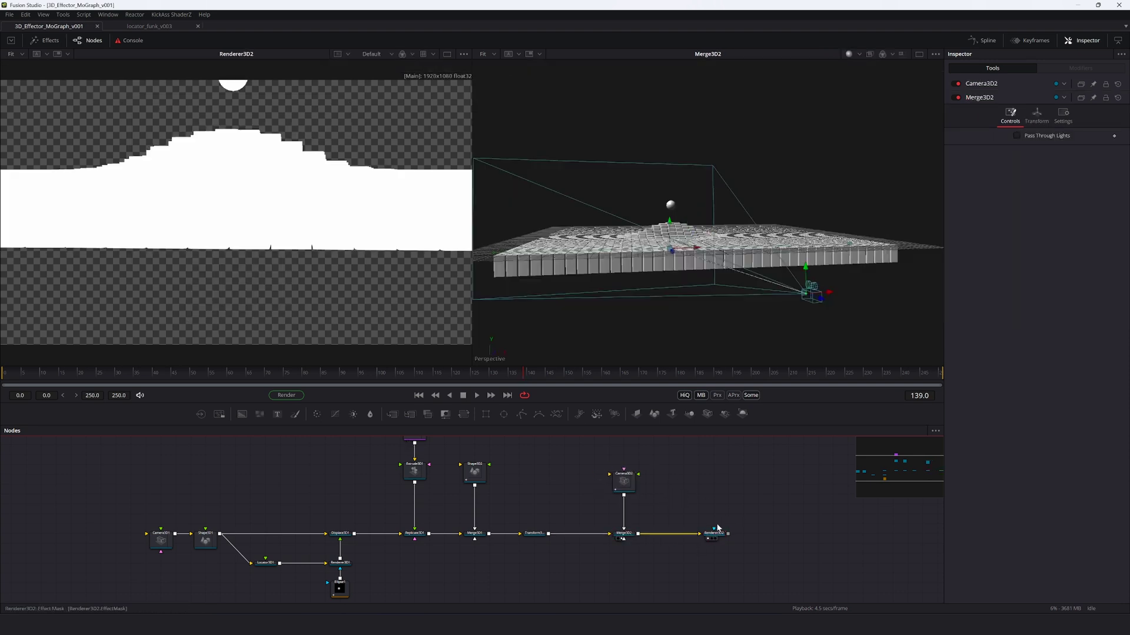
Step: Switch Renderer3D2 to the Hardware Renderer with lighting and shadows enabled, and save the composition
{"action": "left_click", "coordinate": [719, 535]}
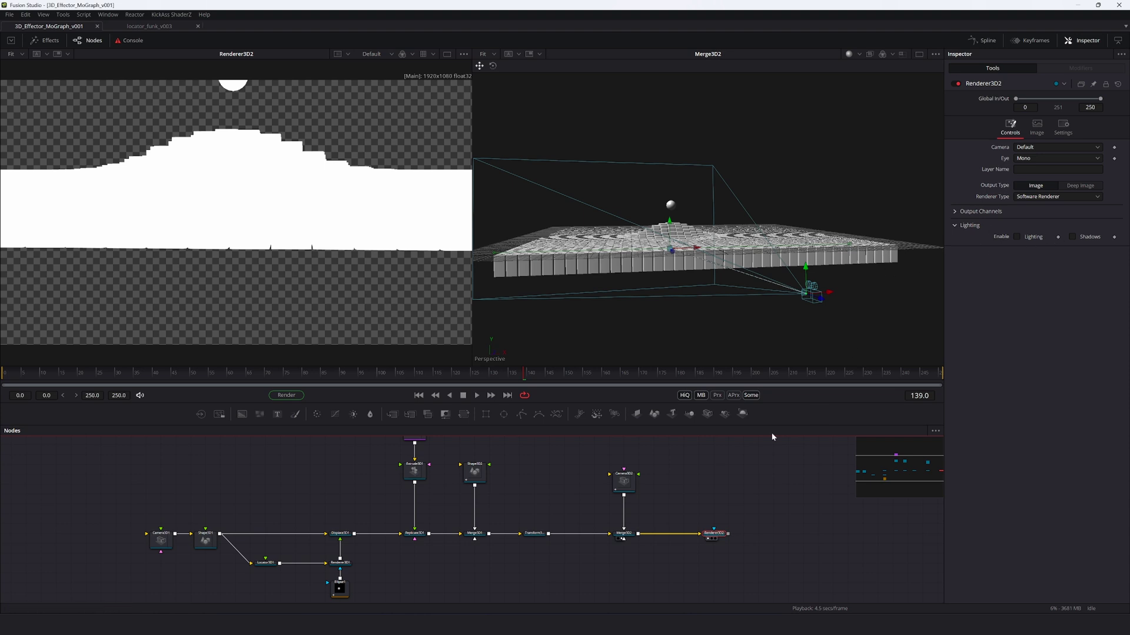
{"action": "left_click", "coordinate": [1024, 196]}
{"action": "left_click", "coordinate": [1049, 180]}
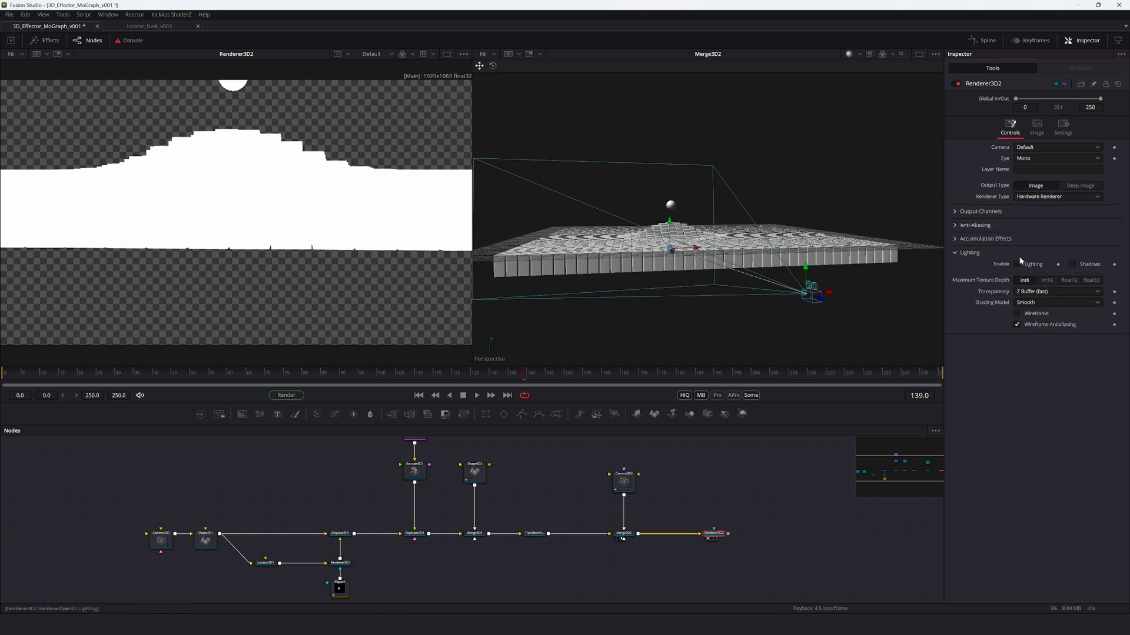
{"action": "left_click", "coordinate": [696, 493]}
{"action": "key", "text": "ctrl+s"}
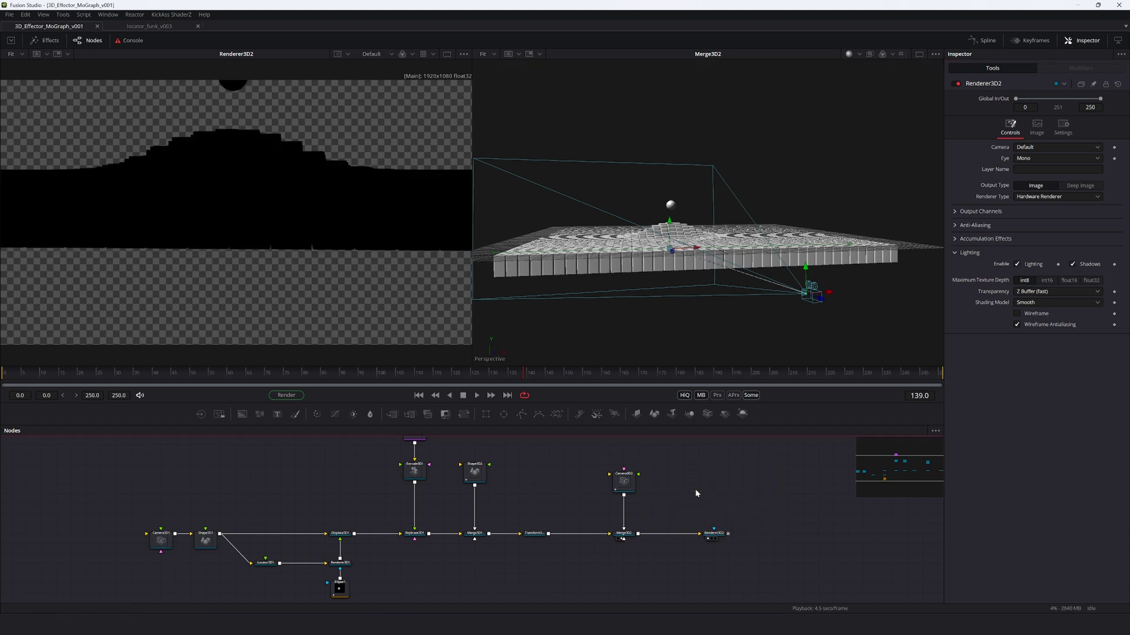
Step: Add an Ambient Light and a Spot Light, and delete the extra Merge 3D node joining them
{"action": "key", "text": "shift+space"}
{"action": "type", "text": "ambi"}
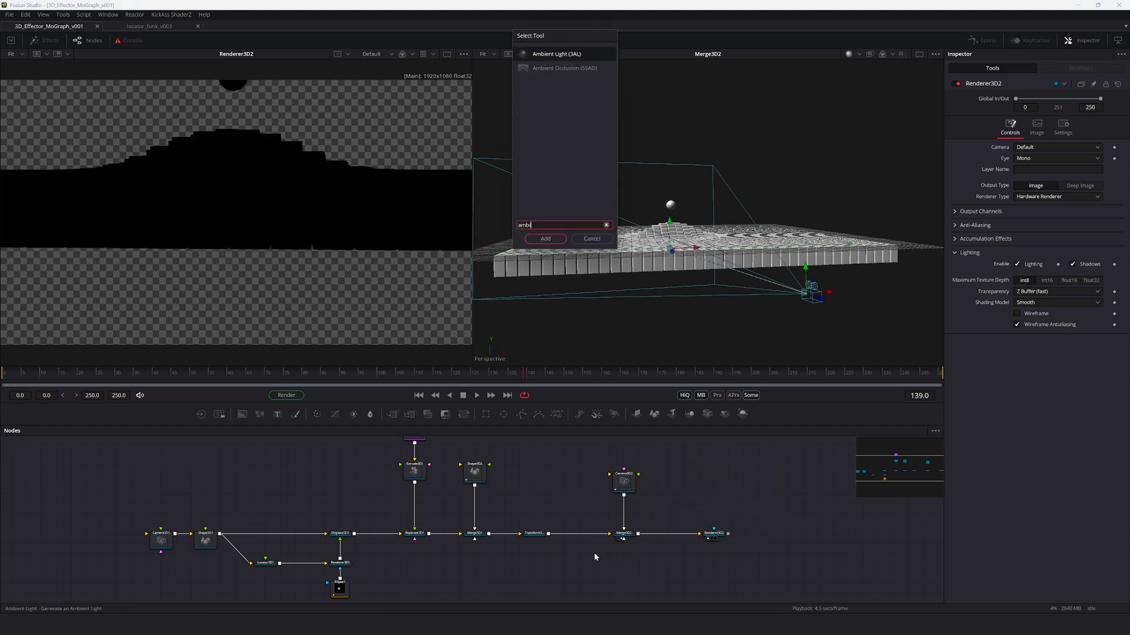
{"action": "key", "text": "Return"}
{"action": "key", "text": "shift+space"}
{"action": "type", "text": "spot"}
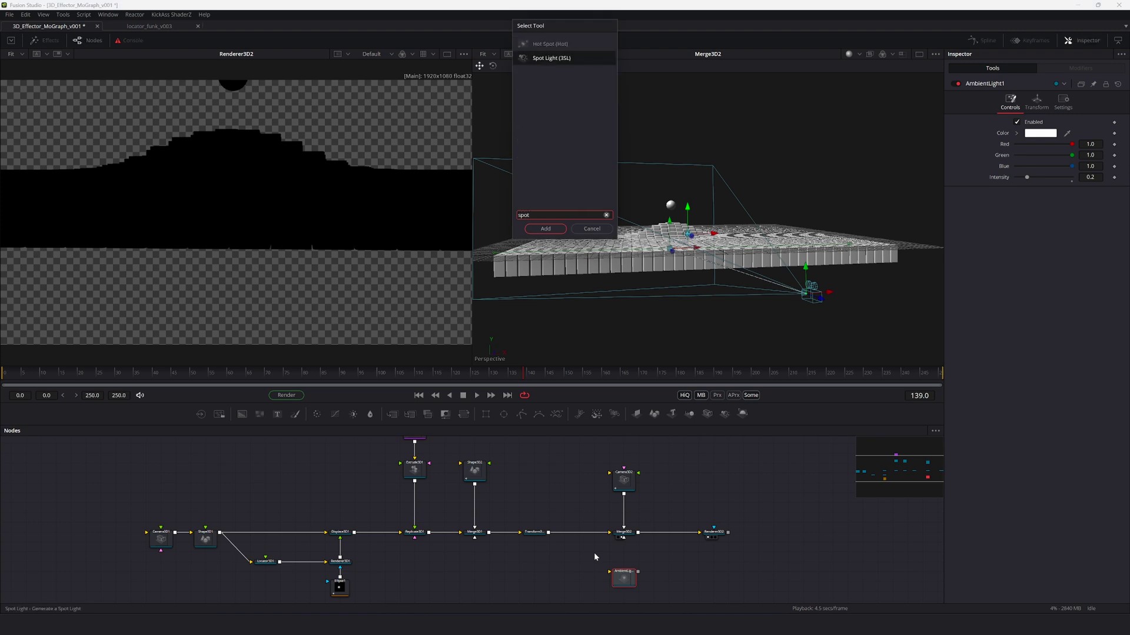
{"action": "key", "text": "Return"}
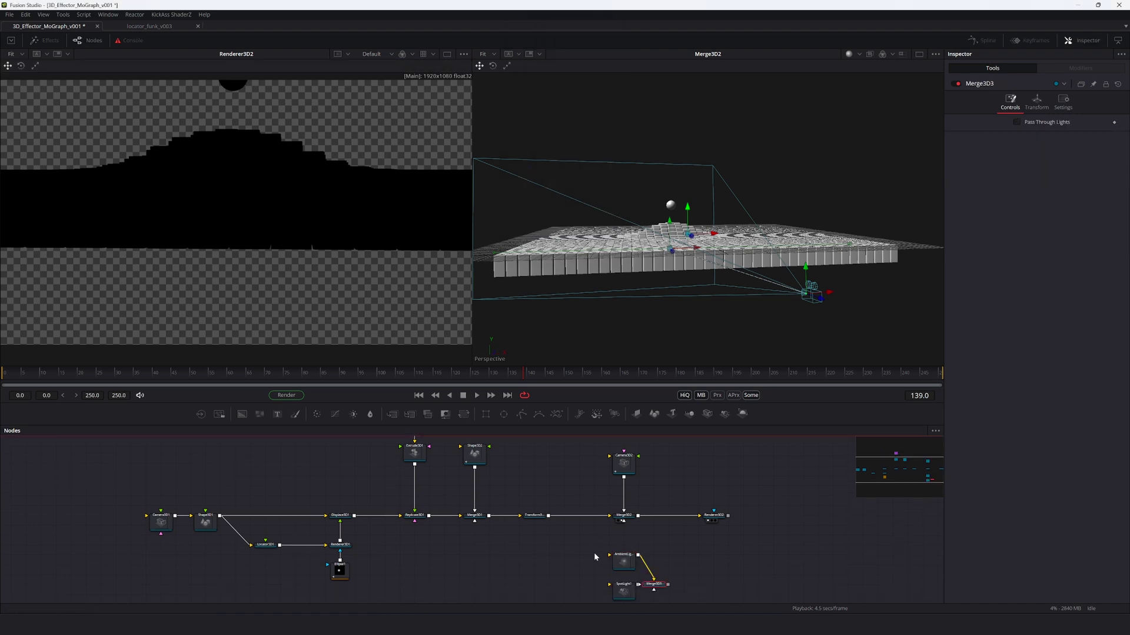
{"action": "left_click_drag", "start_coordinate": [697, 548], "coordinate": [642, 609]}
{"action": "key", "text": "Delete"}
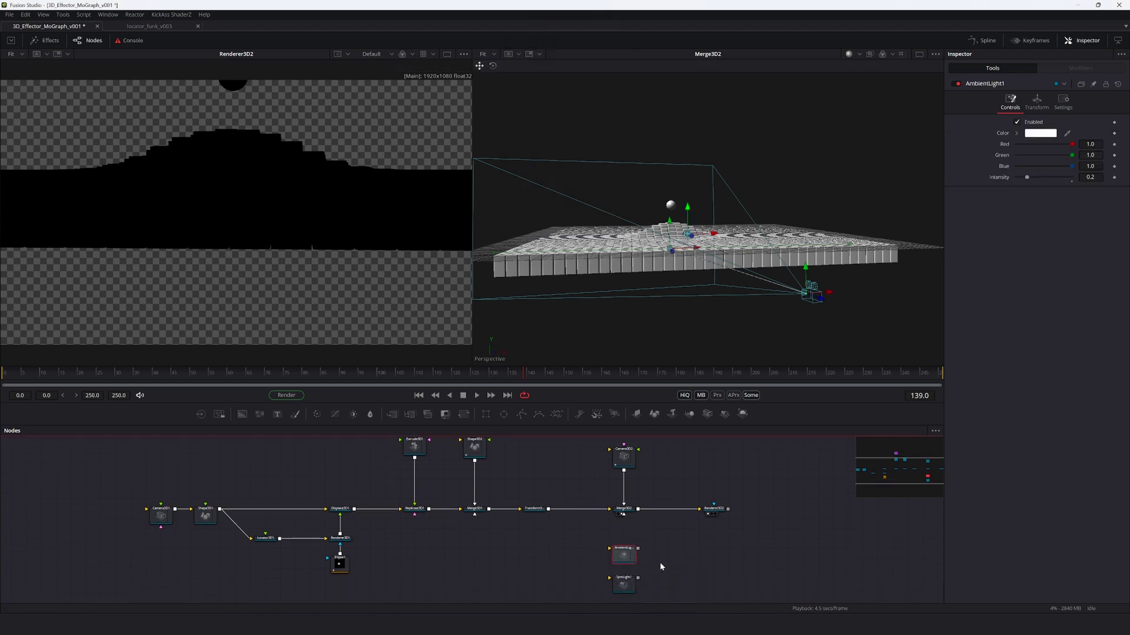
Step: Connect the ambient light and the spotlight to Merge3D2 and arrange both nodes beneath it
{"action": "left_click_drag", "start_coordinate": [638, 549], "coordinate": [625, 511]}
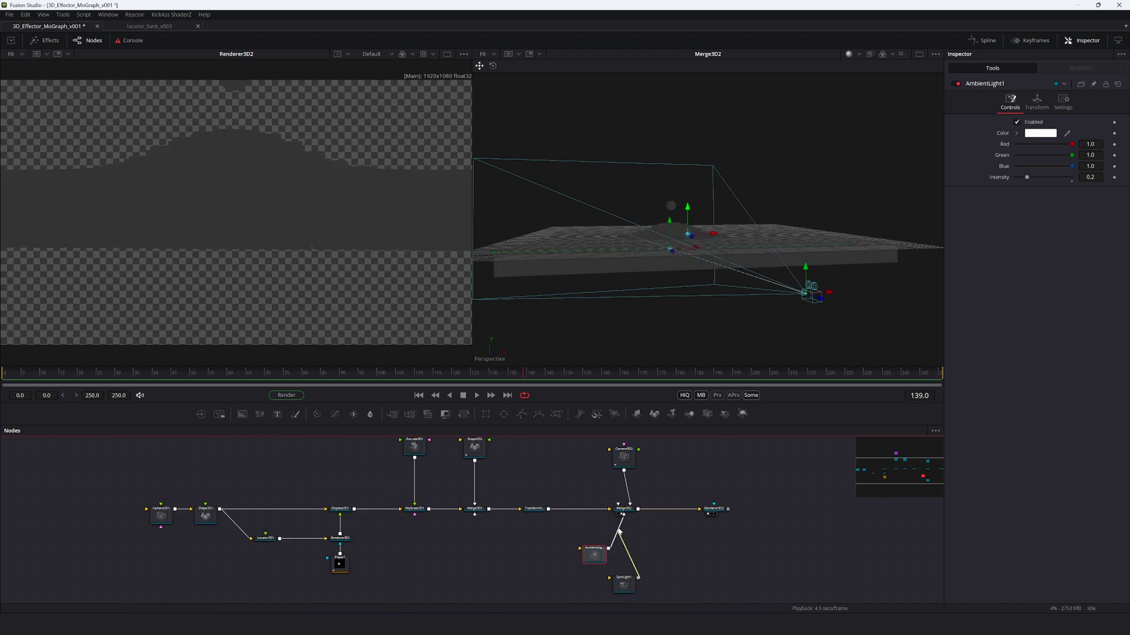
{"action": "left_click_drag", "start_coordinate": [630, 589], "coordinate": [667, 563]}
{"action": "left_click_drag", "start_coordinate": [665, 475], "coordinate": [619, 488]}
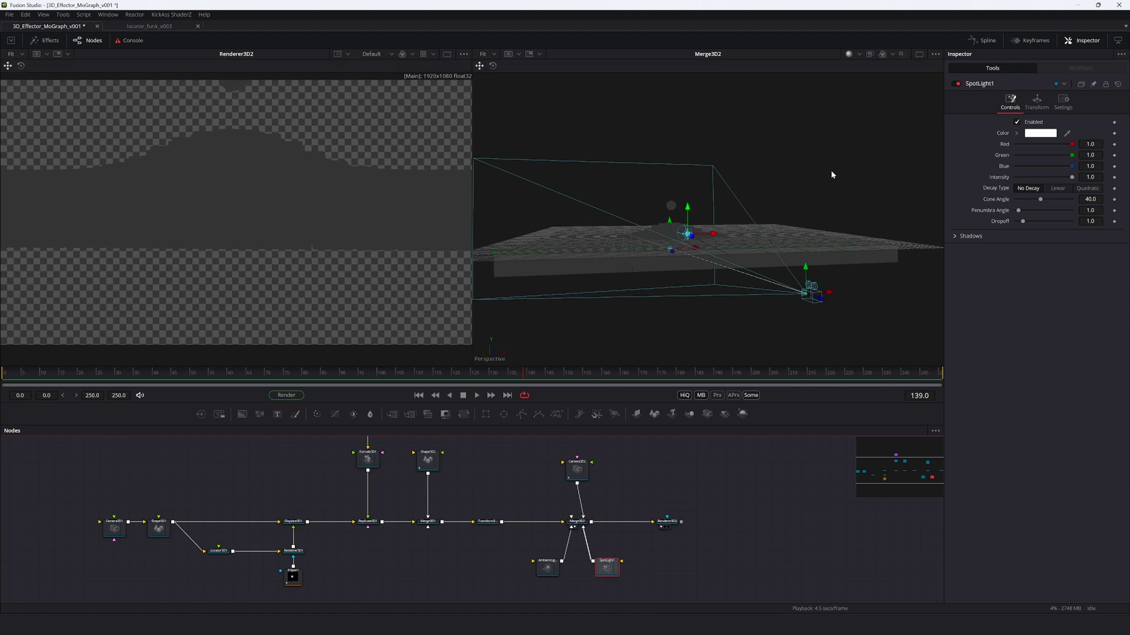
Step: Enable Use Target on SpotLight1 and move the light up and away from the grid
{"action": "left_click", "coordinate": [1037, 102]}
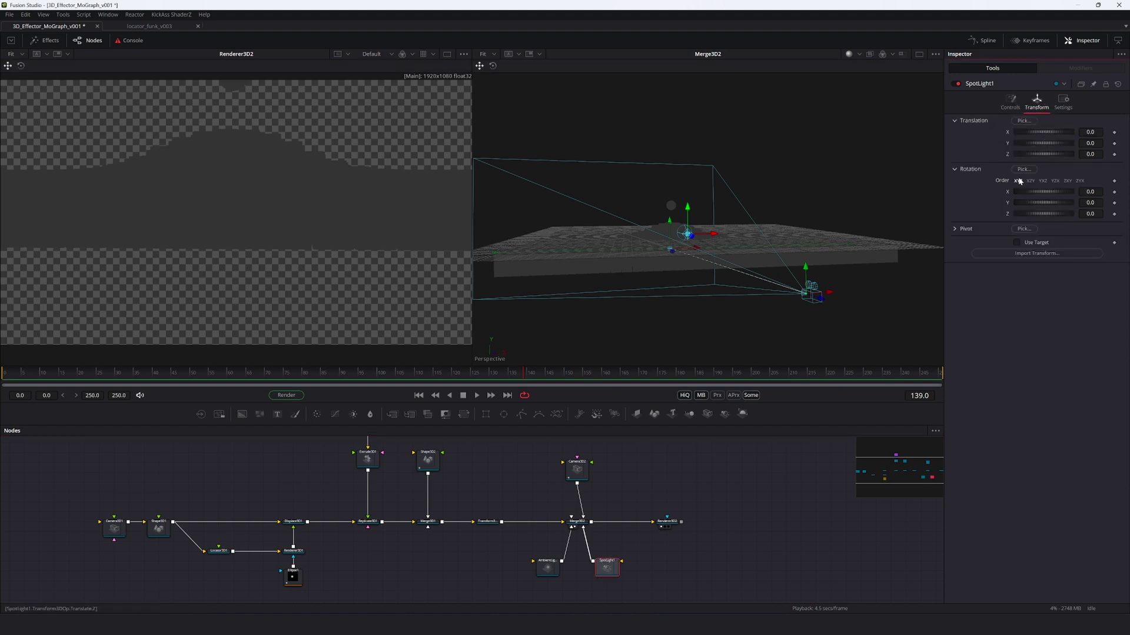
{"action": "left_click", "coordinate": [1018, 243]}
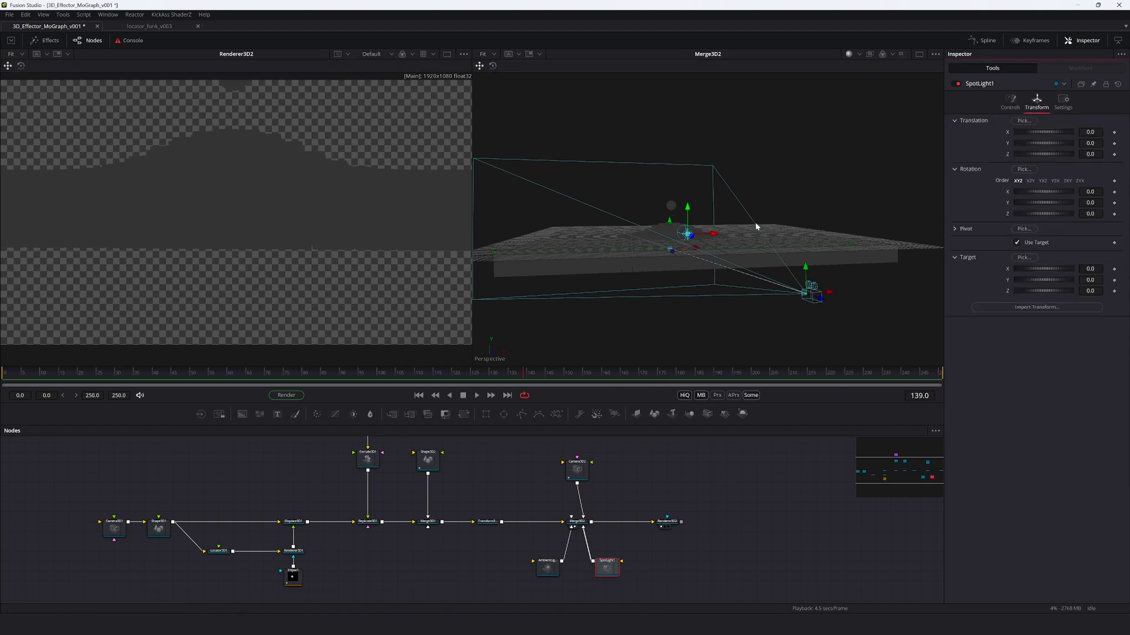
{"action": "left_click_drag", "start_coordinate": [687, 210], "coordinate": [441, 216]}
{"action": "left_click_drag", "start_coordinate": [613, 178], "coordinate": [608, 140]}
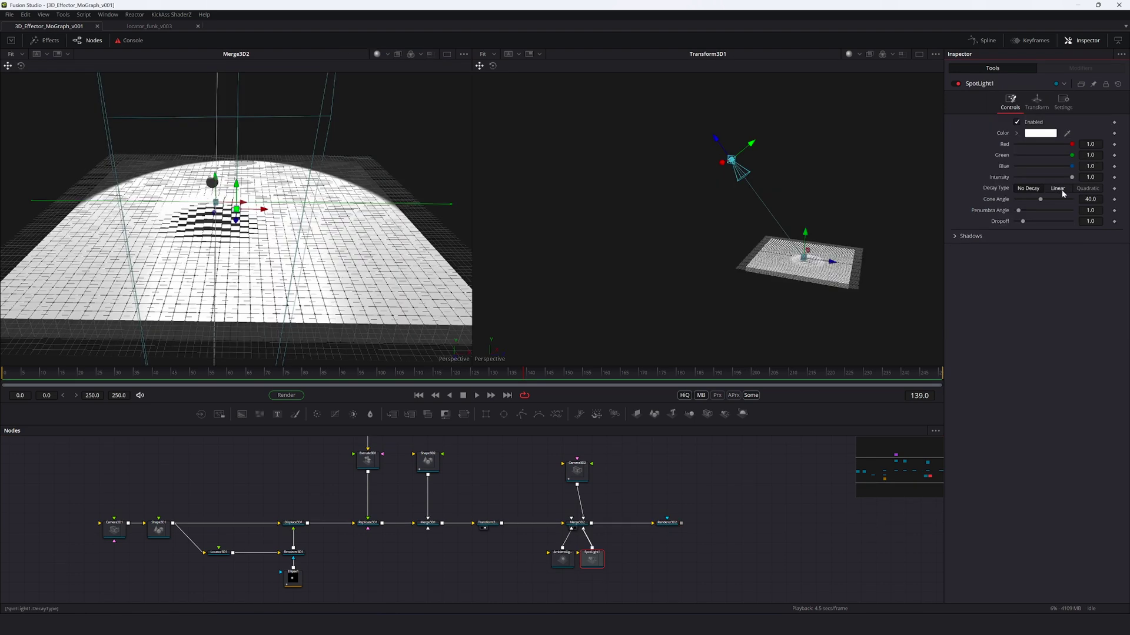
Step: Set SpotLight1's decay type to Linear with a decay rate of about 0.0089
{"action": "left_click", "coordinate": [1087, 189]}
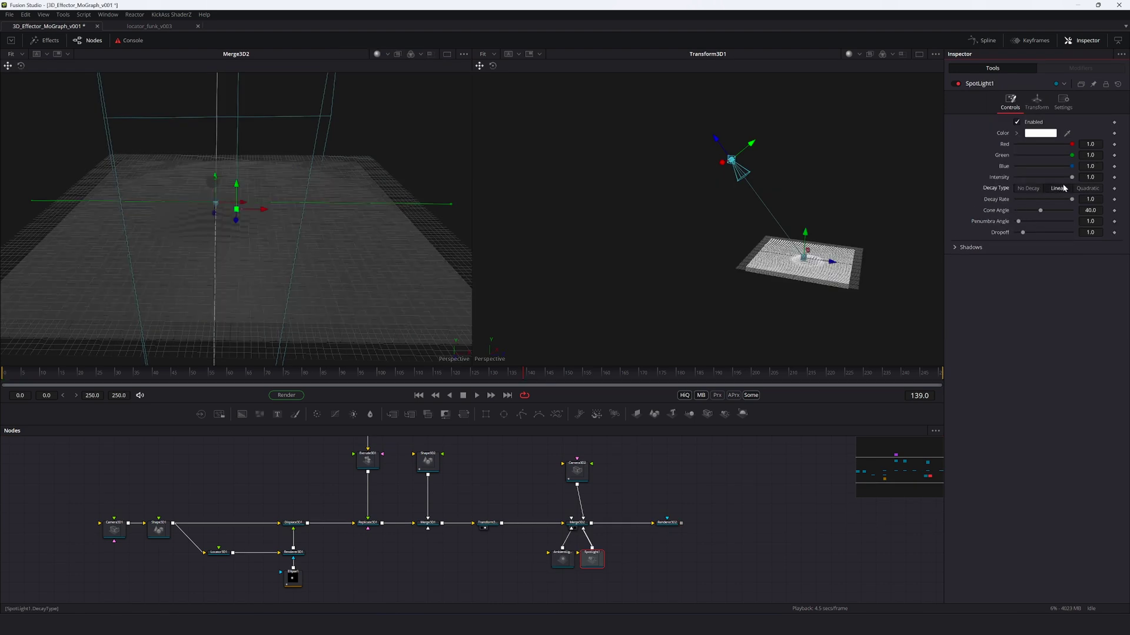
{"action": "left_click_drag", "start_coordinate": [1062, 202], "coordinate": [1016, 205]}
{"action": "left_click", "coordinate": [1090, 200]}
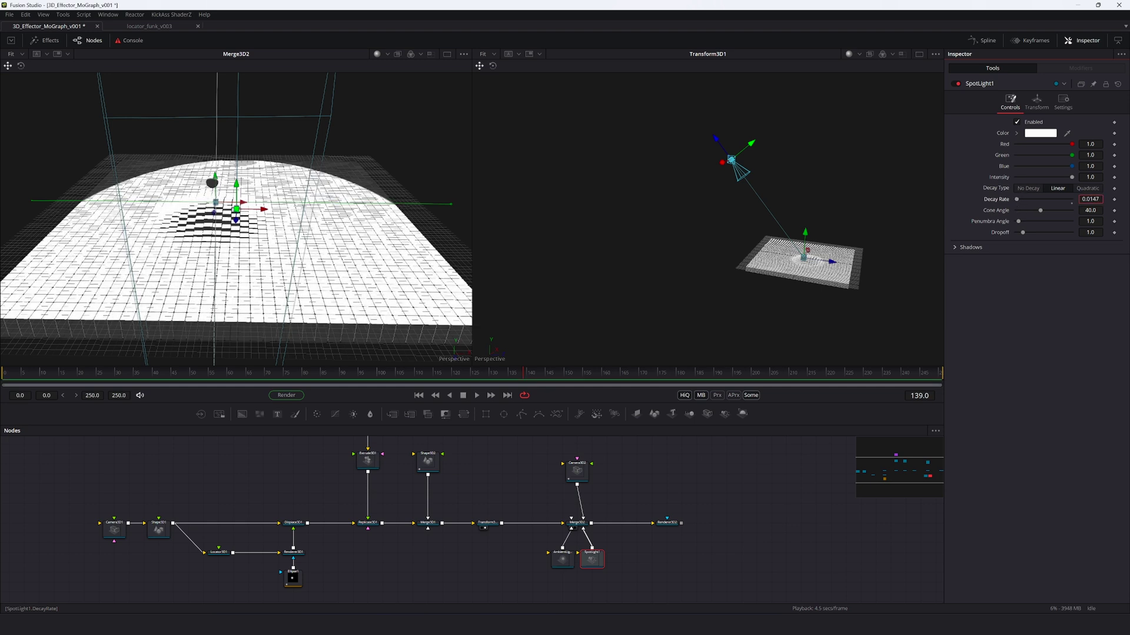
{"action": "left_click_drag", "start_coordinate": [1090, 199], "coordinate": [1104, 199]}
Step: Set SpotLight1's cone angle to about 46.06, penumbra angle to about 19.21 and dropoff to about 2.44
{"action": "left_click_drag", "start_coordinate": [1018, 200], "coordinate": [1053, 218]}
{"action": "left_click", "coordinate": [1040, 214]}
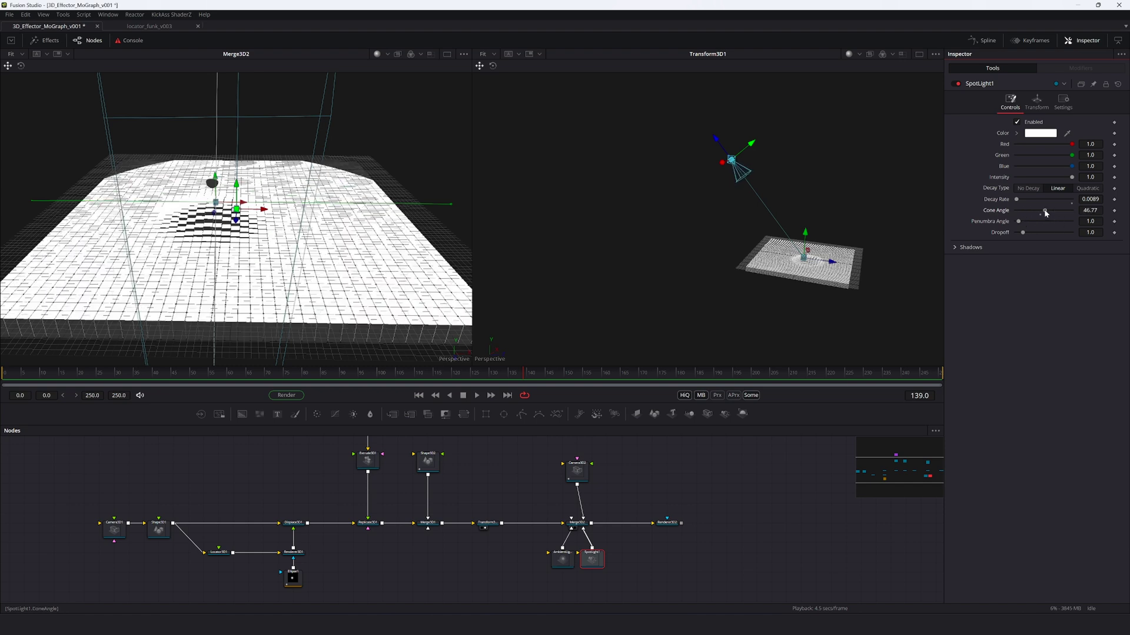
{"action": "left_click_drag", "start_coordinate": [1019, 223], "coordinate": [1042, 217]}
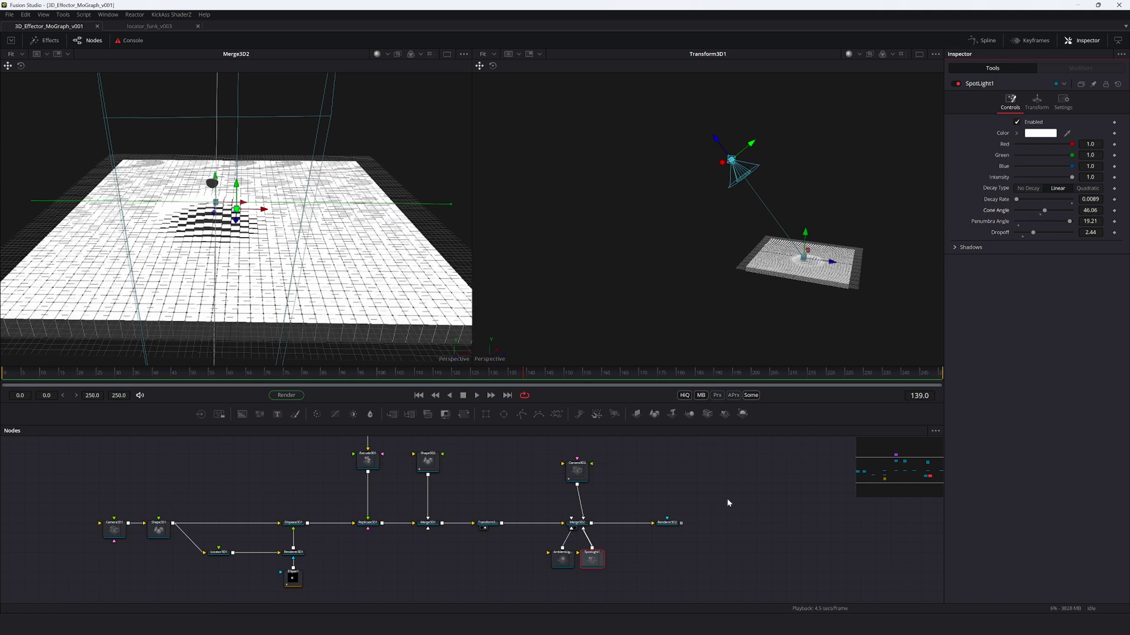
Step: Space the camera, lights, merge and renderer nodes away from Transform3D1, show Renderer3D2 in the second viewer, and save
{"action": "left_click", "coordinate": [695, 497]}
{"action": "left_click_drag", "start_coordinate": [719, 459], "coordinate": [671, 502]}
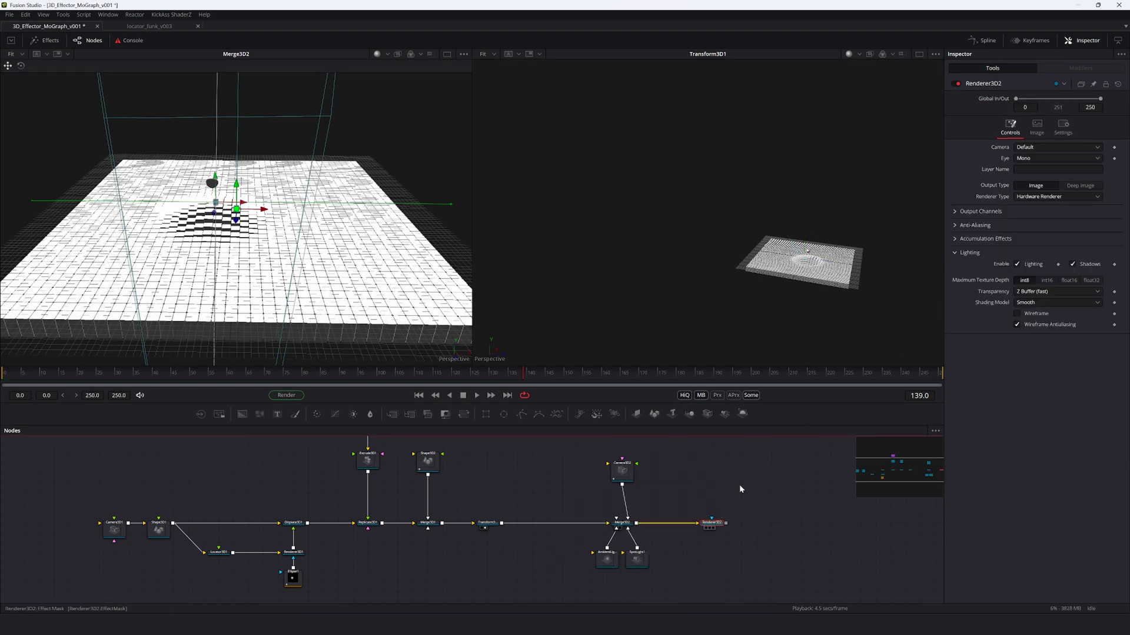
{"action": "key", "text": "2"}
{"action": "left_click", "coordinate": [740, 454]}
{"action": "key", "text": "ctrl+f"}
Step: Move Camera3D2 closer to the blocks, to X about -0.5, Y about 0.1 and Z about 12.06
{"action": "left_click_drag", "start_coordinate": [265, 277], "coordinate": [303, 236]}
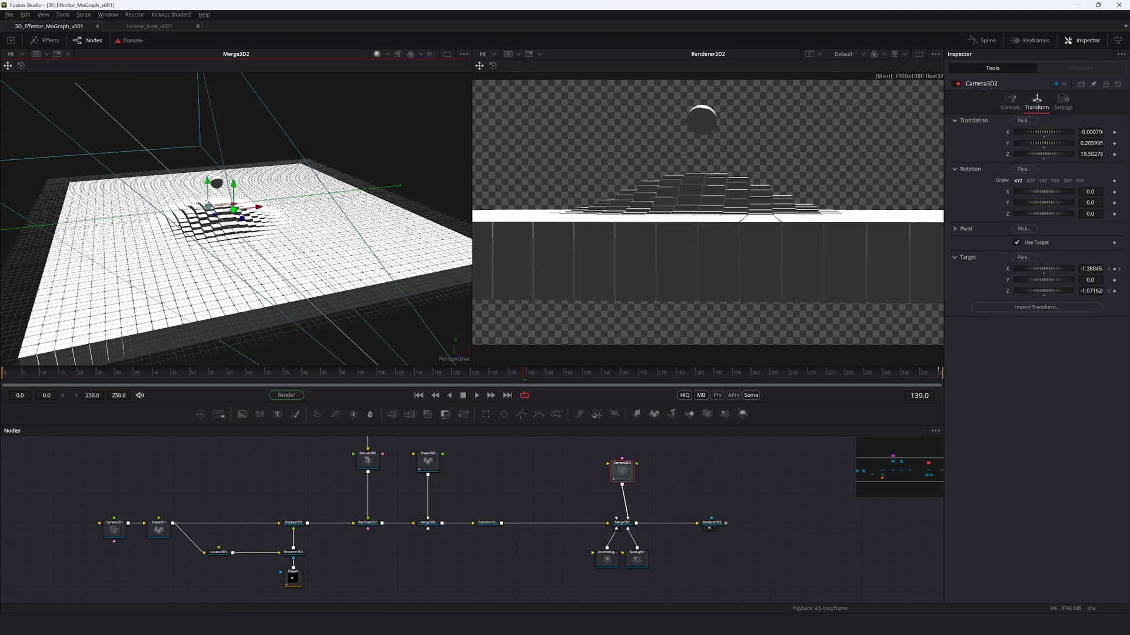
{"action": "scroll", "coordinate": [352, 257], "scroll_direction": "down", "scroll_amount": 4}
{"action": "scroll", "coordinate": [408, 251], "scroll_direction": "up", "scroll_amount": 4}
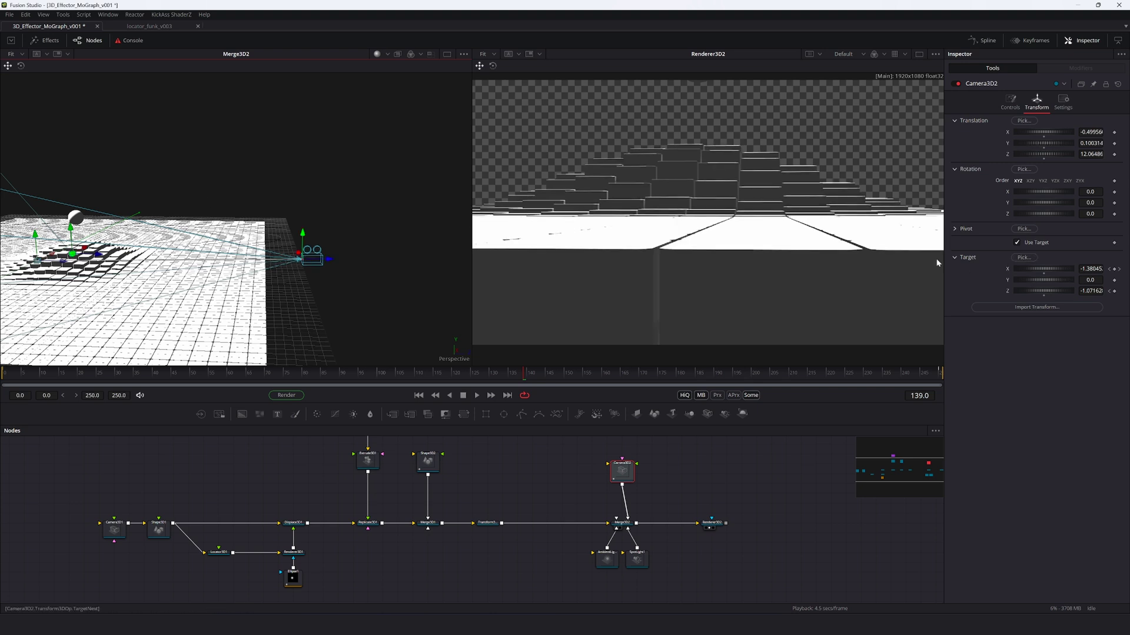
Step: Set the Camera3D2 target's Y to 1.331 and animate the camera's Translate group from frame 0
{"action": "mouse_move", "coordinate": [1043, 280]}
{"action": "left_mouse_down"}
{"action": "mouse_move", "coordinate": [1060, 278]}
{"action": "mouse_move", "coordinate": [1045, 287]}
{"action": "left_mouse_up"}
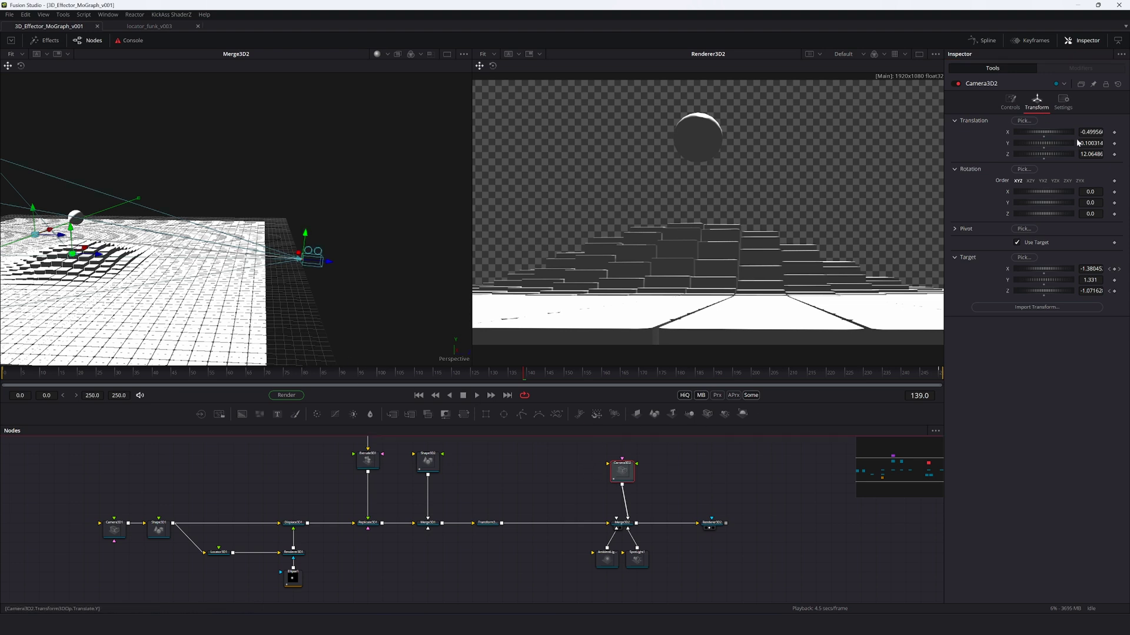
{"action": "right_click", "coordinate": [974, 148]}
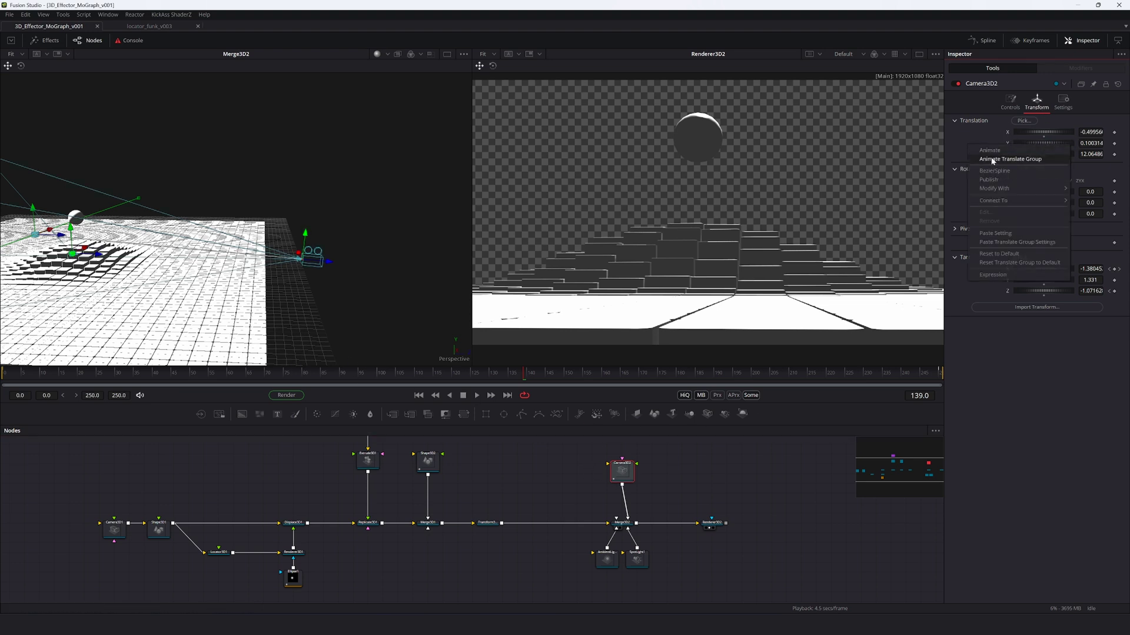
{"action": "left_click_drag", "start_coordinate": [505, 373], "coordinate": [1, 381]}
{"action": "right_click", "coordinate": [983, 145]}
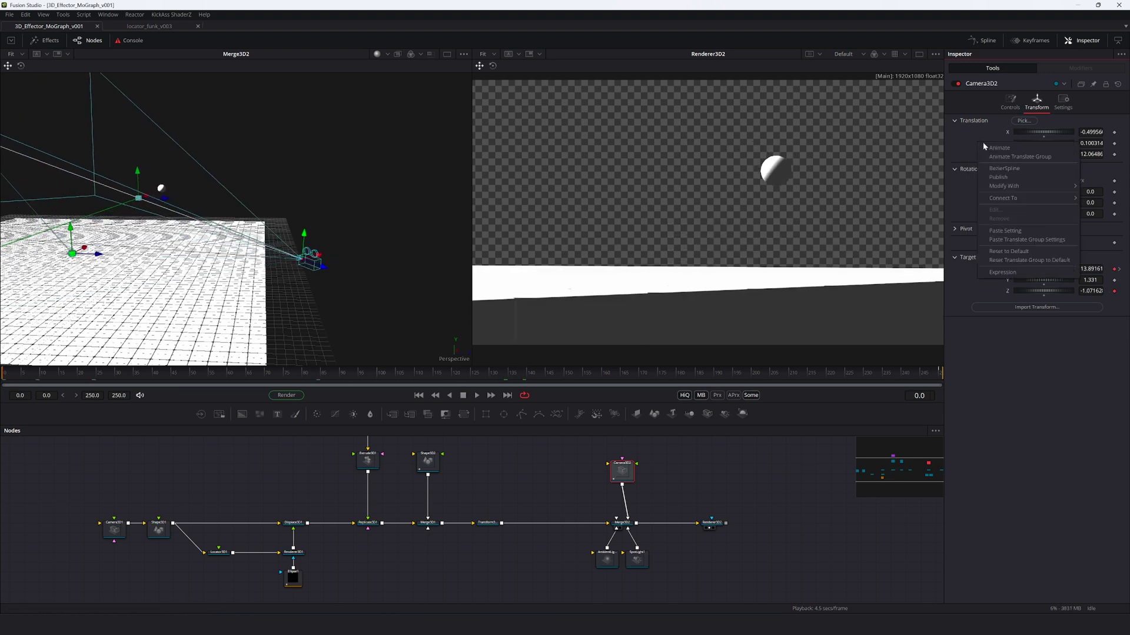
{"action": "left_click", "coordinate": [1008, 156]}
Step: At frame 0, place Camera3D2 at X about -11.02 and Z about 11.2
{"action": "left_click_drag", "start_coordinate": [311, 214], "coordinate": [325, 246]}
{"action": "left_click_drag", "start_coordinate": [1056, 132], "coordinate": [876, 165]}
{"action": "left_click_drag", "start_coordinate": [1051, 155], "coordinate": [1044, 161]}
Step: At frame 250, move Camera3D2 to X about 11.09 and save the composition
{"action": "left_click_drag", "start_coordinate": [836, 375], "coordinate": [971, 377]}
{"action": "left_click_drag", "start_coordinate": [1042, 133], "coordinate": [1125, 149]}
{"action": "mouse_move", "coordinate": [1034, 134]}
{"action": "left_mouse_down"}
{"action": "mouse_move", "coordinate": [1127, 145]}
{"action": "mouse_move", "coordinate": [1046, 134]}
{"action": "left_mouse_up"}
{"action": "key", "text": "ctrl+s"}
Step: Play back and scrub through the camera move to check the framing
{"action": "key", "text": "space"}
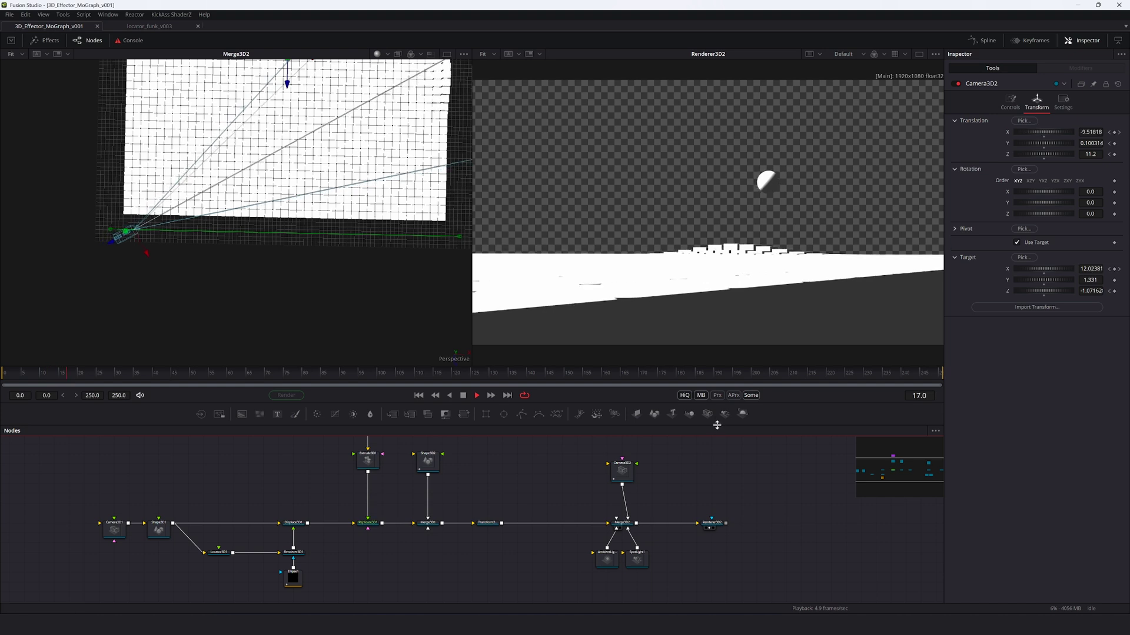
{"action": "left_click_drag", "start_coordinate": [269, 371], "coordinate": [908, 392]}
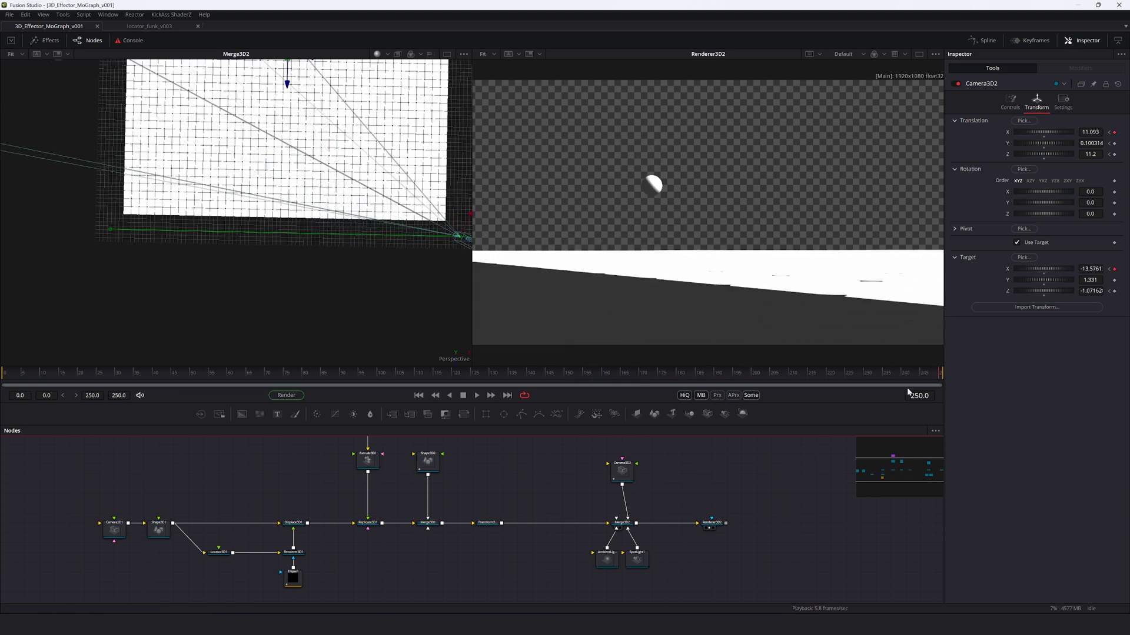
{"action": "left_click", "coordinate": [683, 372]}
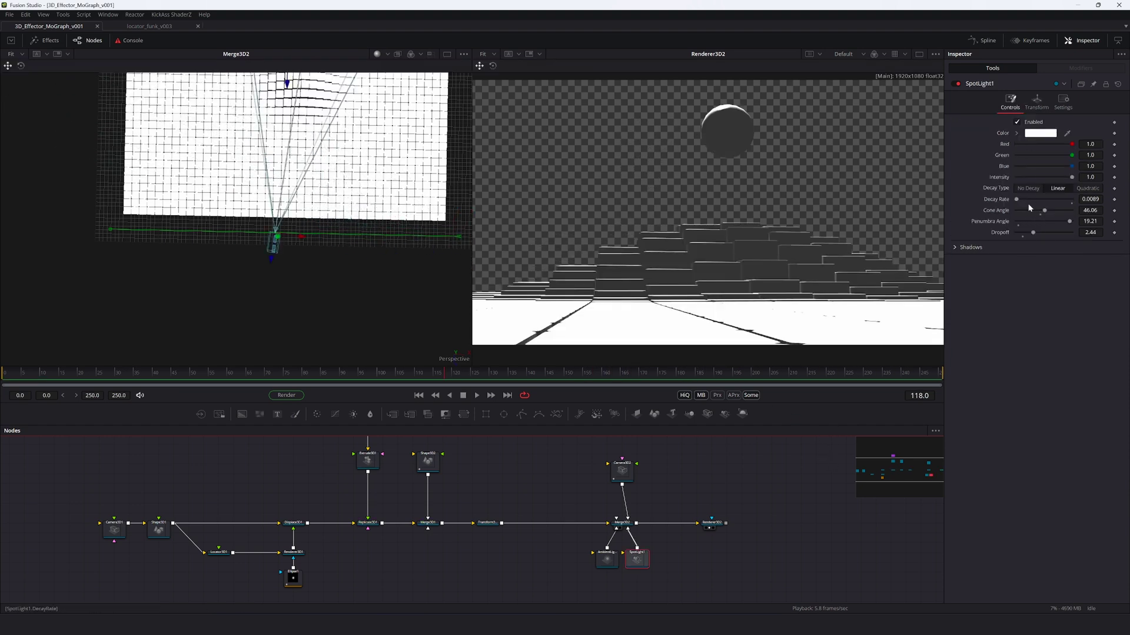
Step: Raise SpotLight1's decay rate slightly and change the ambient light's intensity
{"action": "left_click_drag", "start_coordinate": [1016, 199], "coordinate": [1020, 202]}
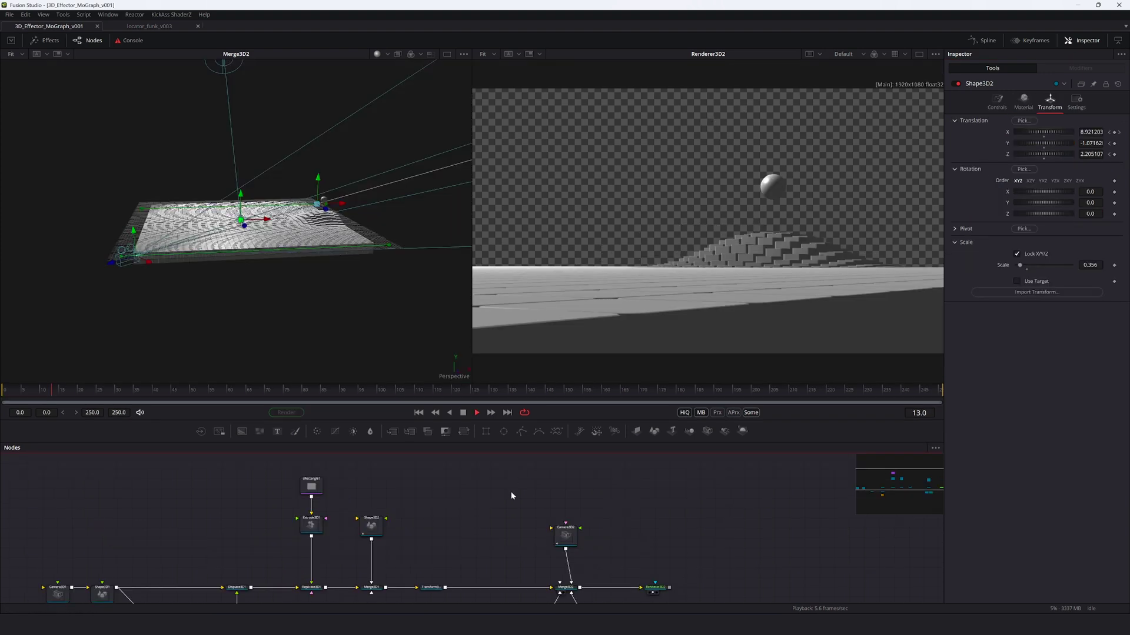
{"action": "left_click_drag", "start_coordinate": [635, 515], "coordinate": [561, 469]}
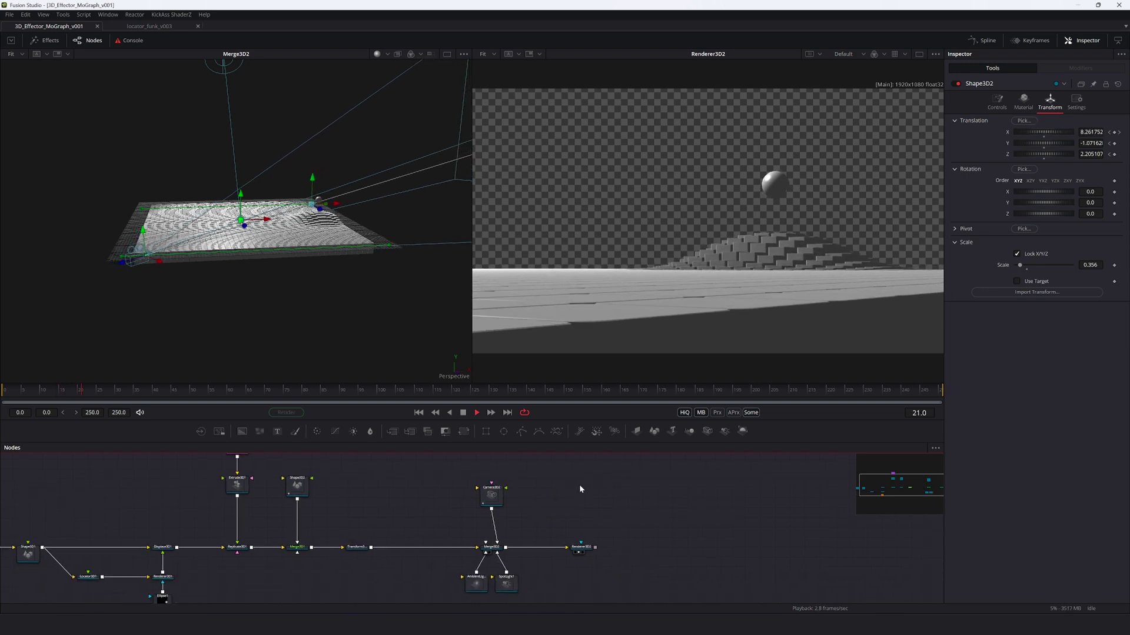
{"action": "left_click", "coordinate": [502, 582]}
{"action": "left_click", "coordinate": [472, 582]}
{"action": "left_click", "coordinate": [1094, 177]}
{"action": "key", "text": "Return"}
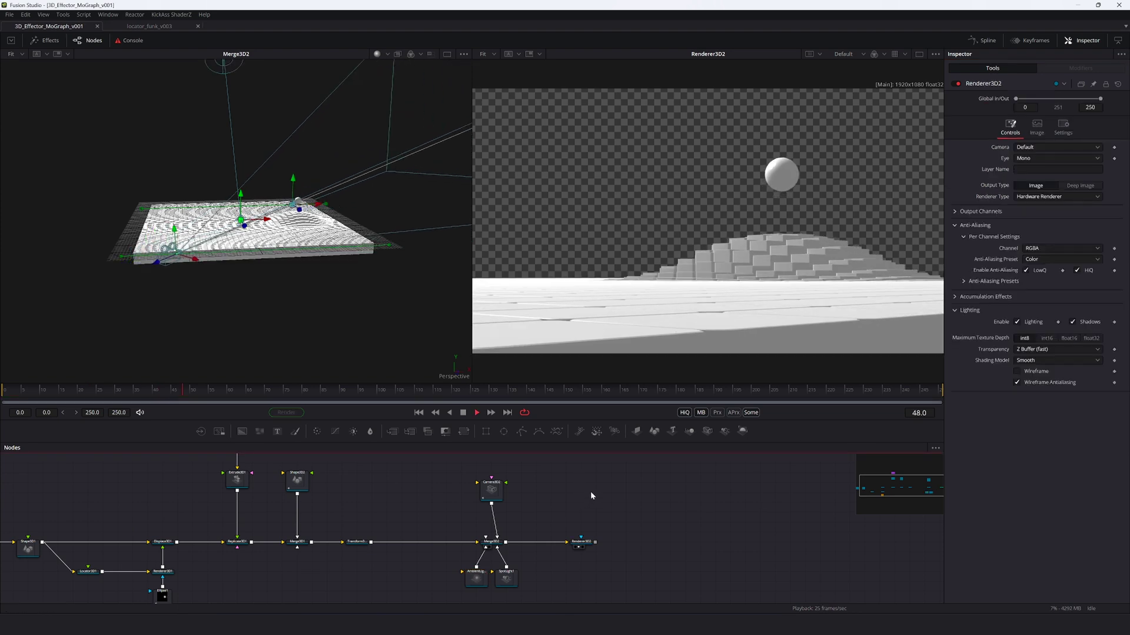
Step: At frame 0, apply a Shake modifier to Camera3D2's X rotation
{"action": "left_click_drag", "start_coordinate": [230, 392], "coordinate": [3, 421]}
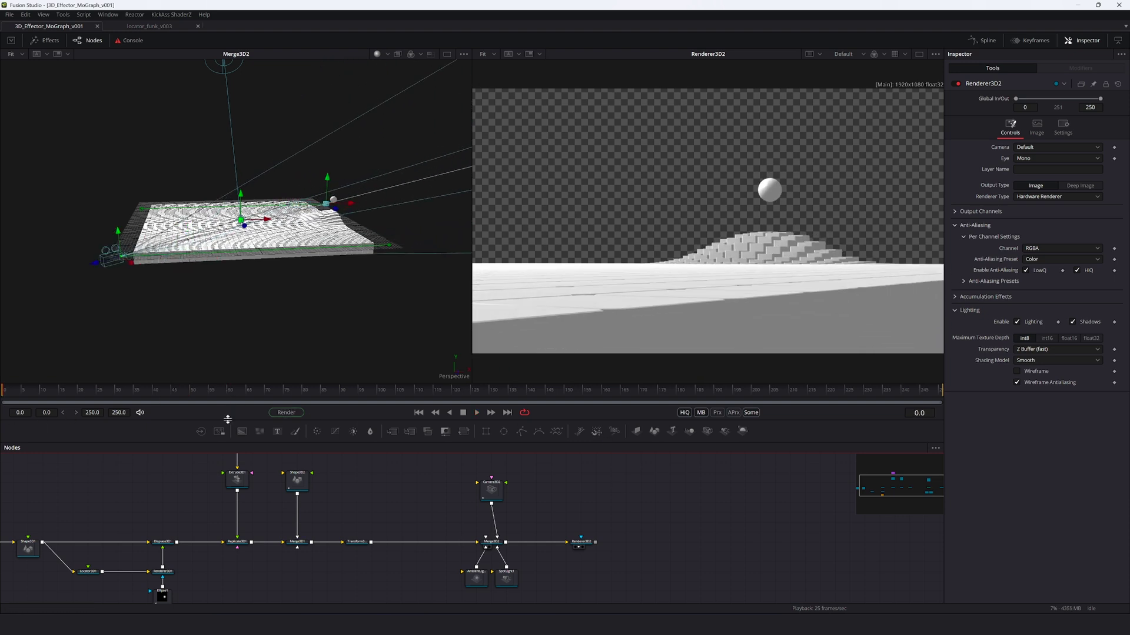
{"action": "left_click", "coordinate": [492, 492]}
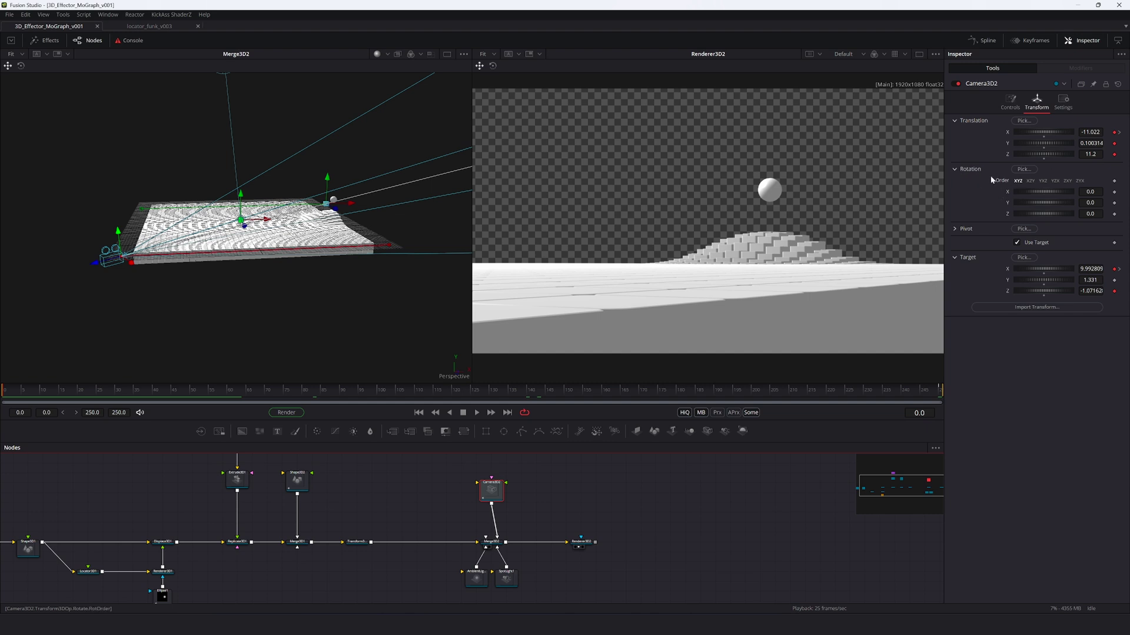
{"action": "right_click", "coordinate": [1007, 194]}
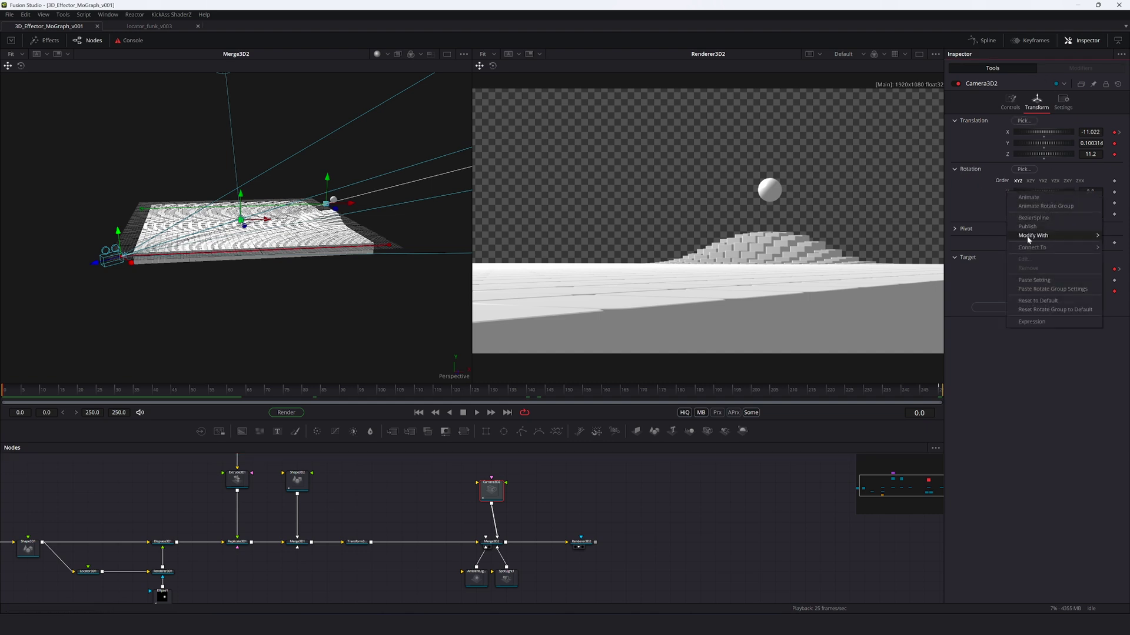
{"action": "mouse_move", "coordinate": [1033, 237]}
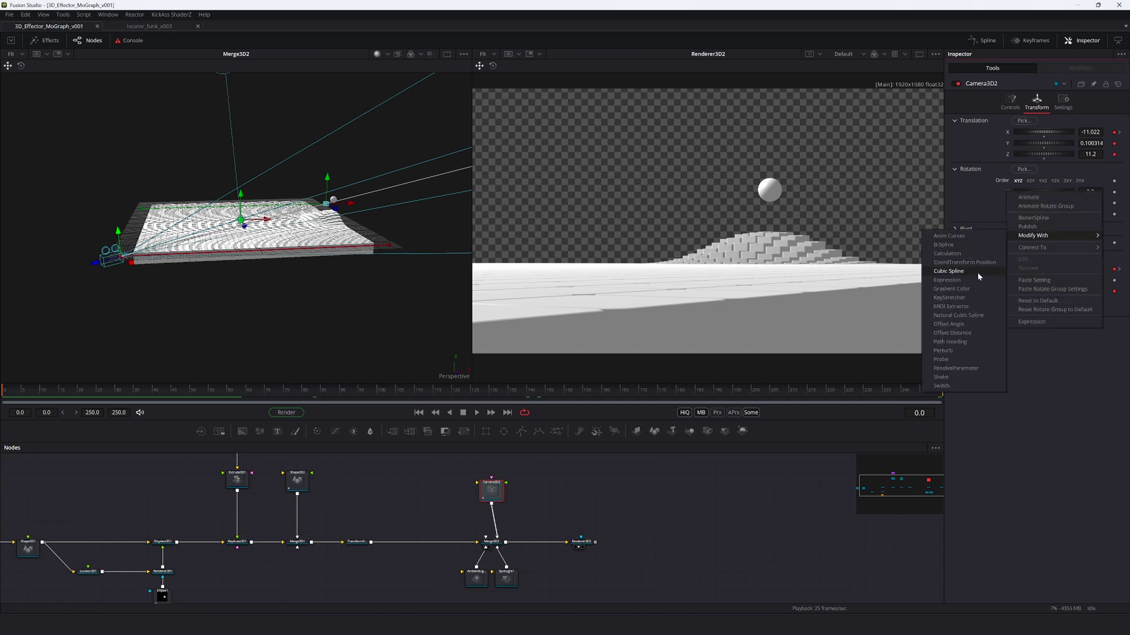
{"action": "left_click", "coordinate": [955, 377]}
Step: Apply Shake modifiers to Camera3D2's Y and Z rotation, save, and play back the result
{"action": "right_click", "coordinate": [1008, 201]}
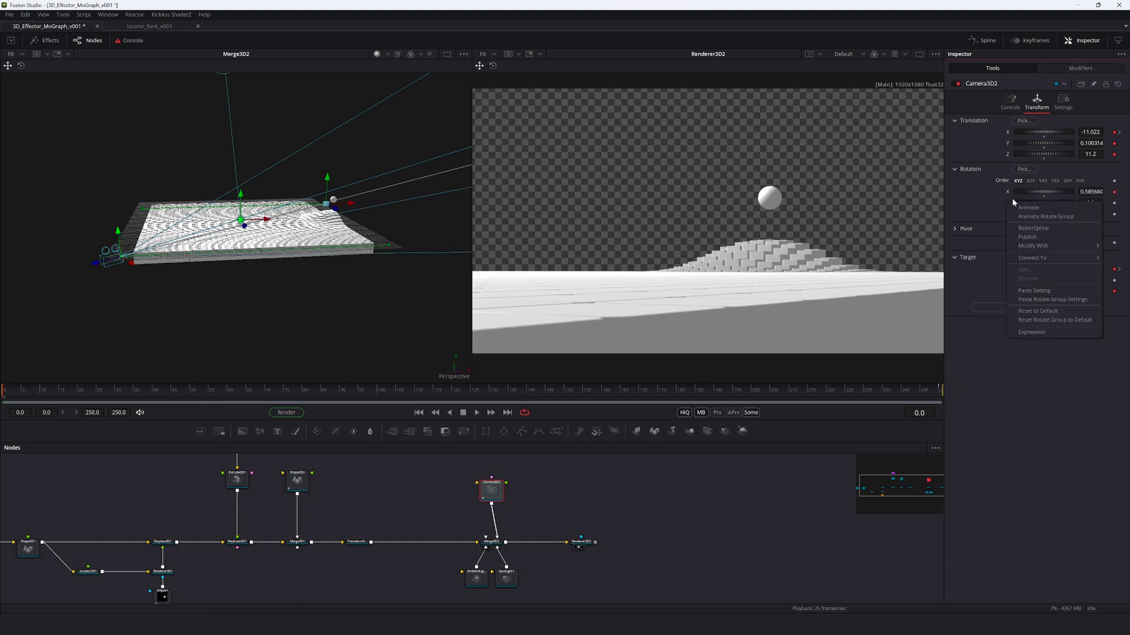
{"action": "mouse_move", "coordinate": [1031, 248]}
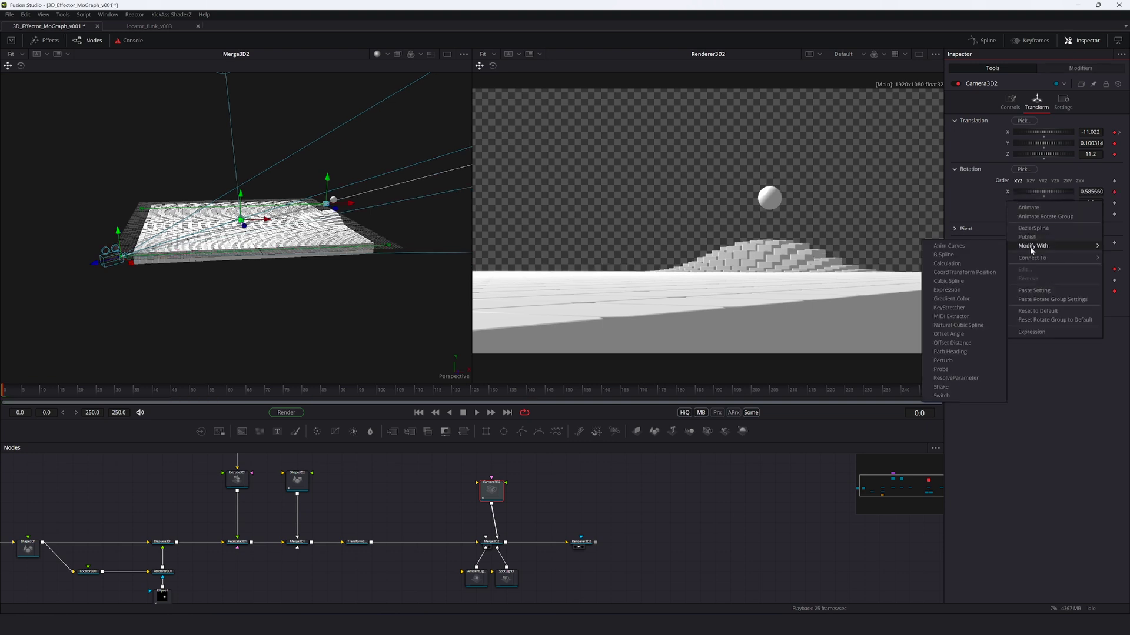
{"action": "left_click", "coordinate": [956, 378]}
{"action": "right_click", "coordinate": [1008, 218]}
{"action": "mouse_move", "coordinate": [1034, 263]}
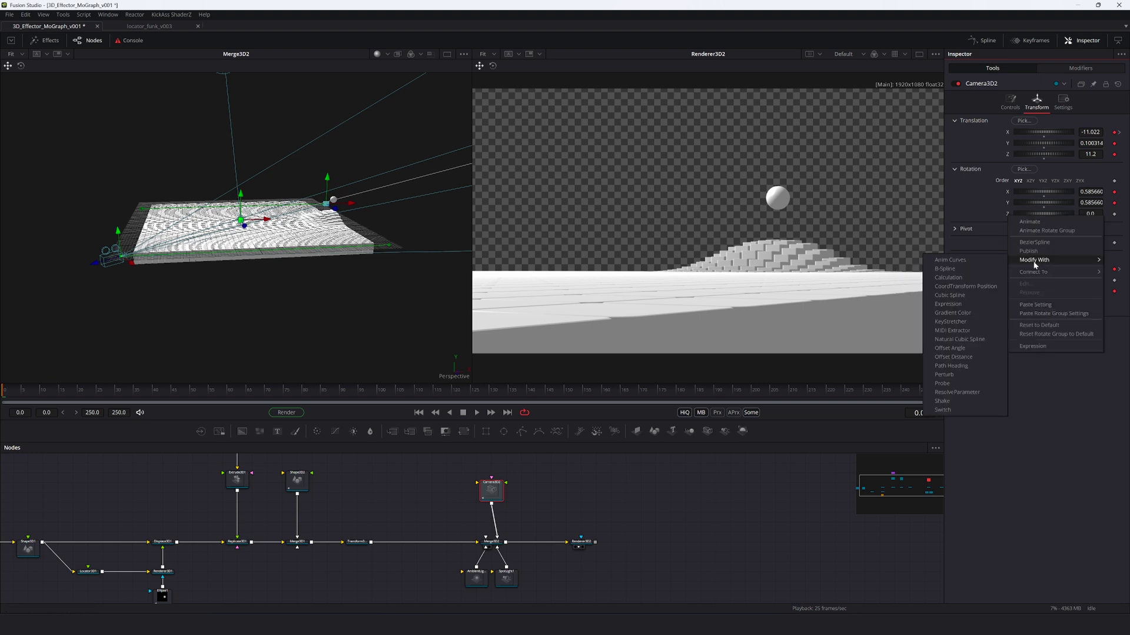
{"action": "left_click", "coordinate": [961, 403]}
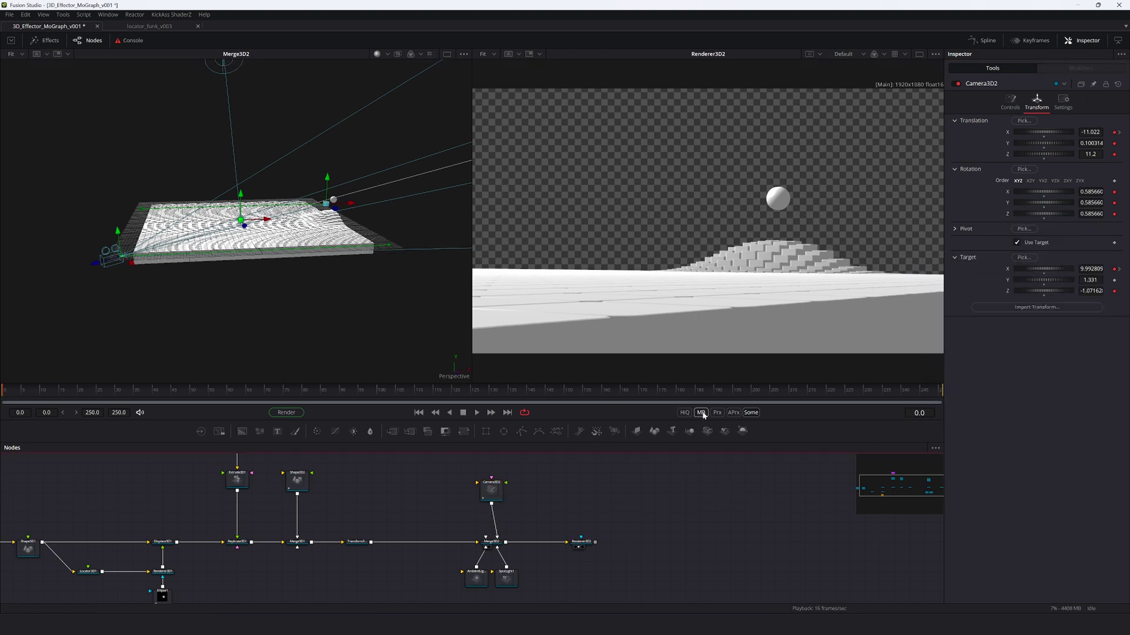
{"action": "key", "text": "ctrl+s"}
{"action": "key", "text": "space"}
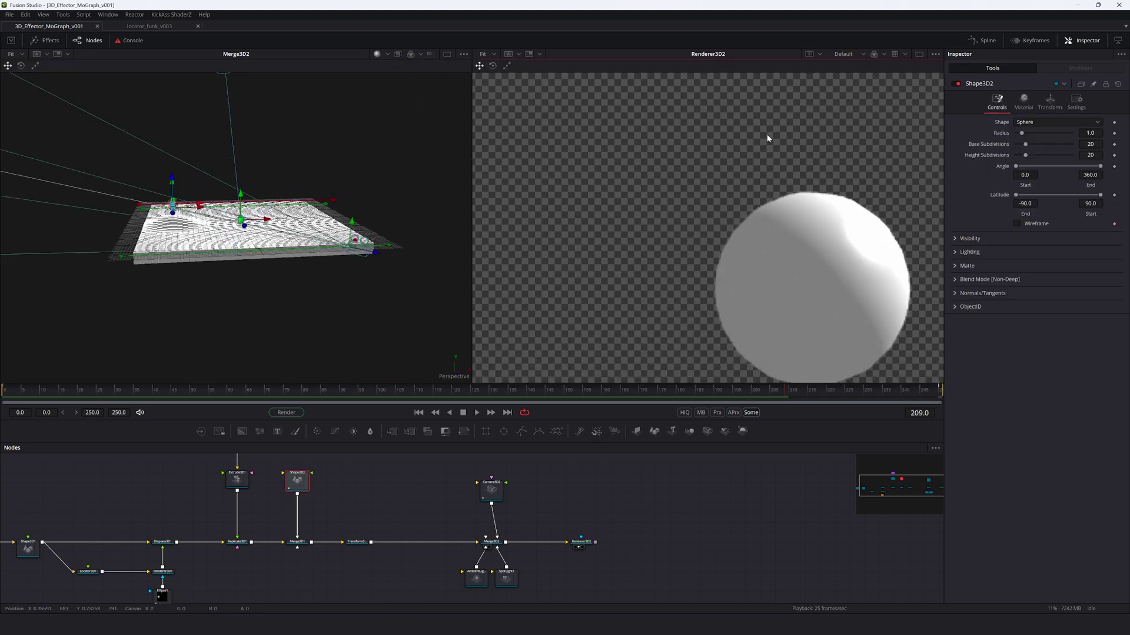
Step: Smooth the Shape3D2 sphere with 64 base and 64 height subdivisions, checking the mesh as a wireframe and refitting the view
{"action": "left_click_drag", "start_coordinate": [786, 173], "coordinate": [611, 103]}
{"action": "left_click", "coordinate": [1017, 224]}
{"action": "left_click", "coordinate": [1090, 144]}
{"action": "type", "text": "64"}
{"action": "key", "text": "Tab"}
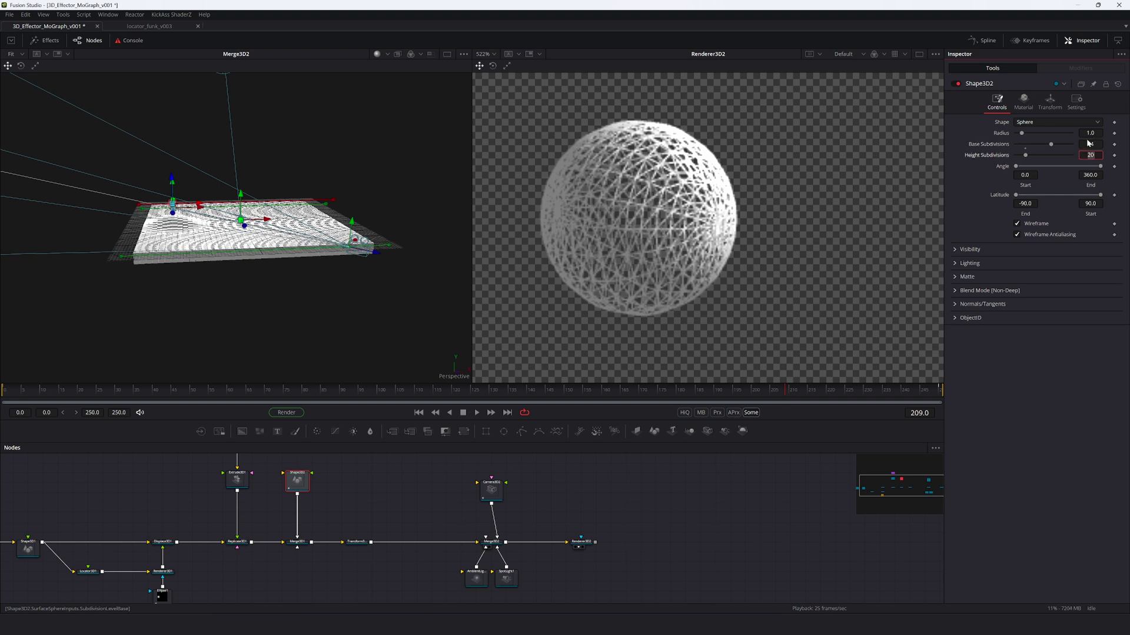
{"action": "type", "text": "64"}
{"action": "key", "text": "Tab"}
{"action": "key", "text": "Return"}
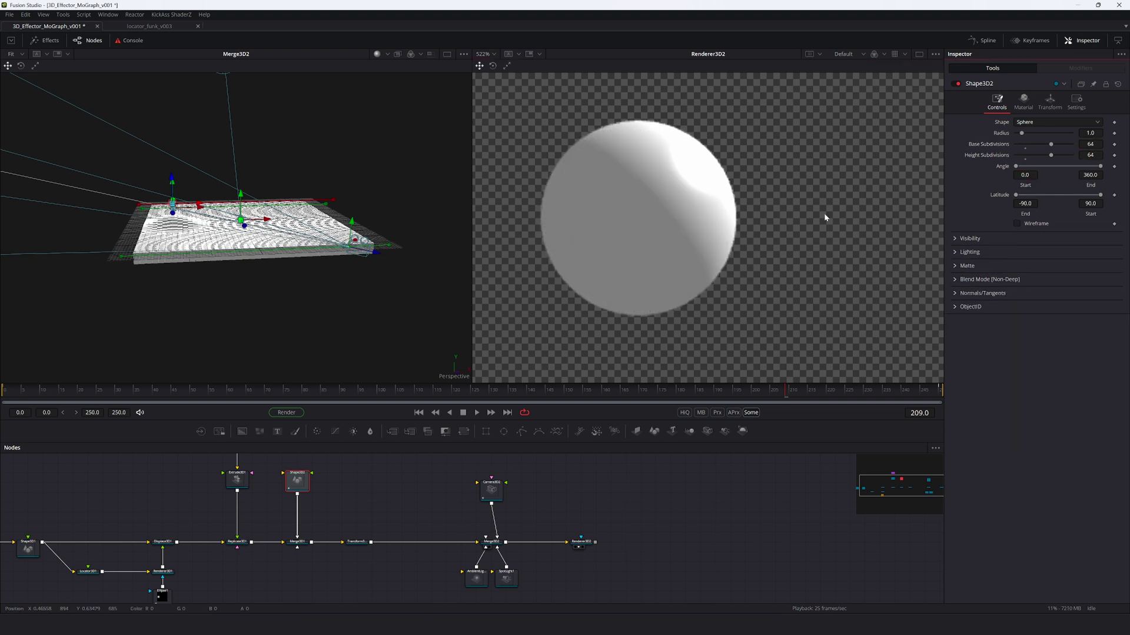
{"action": "key", "text": "ctrl+f"}
Step: Turn off LowQ anti-aliasing in Renderer3D2
{"action": "left_click", "coordinate": [581, 542]}
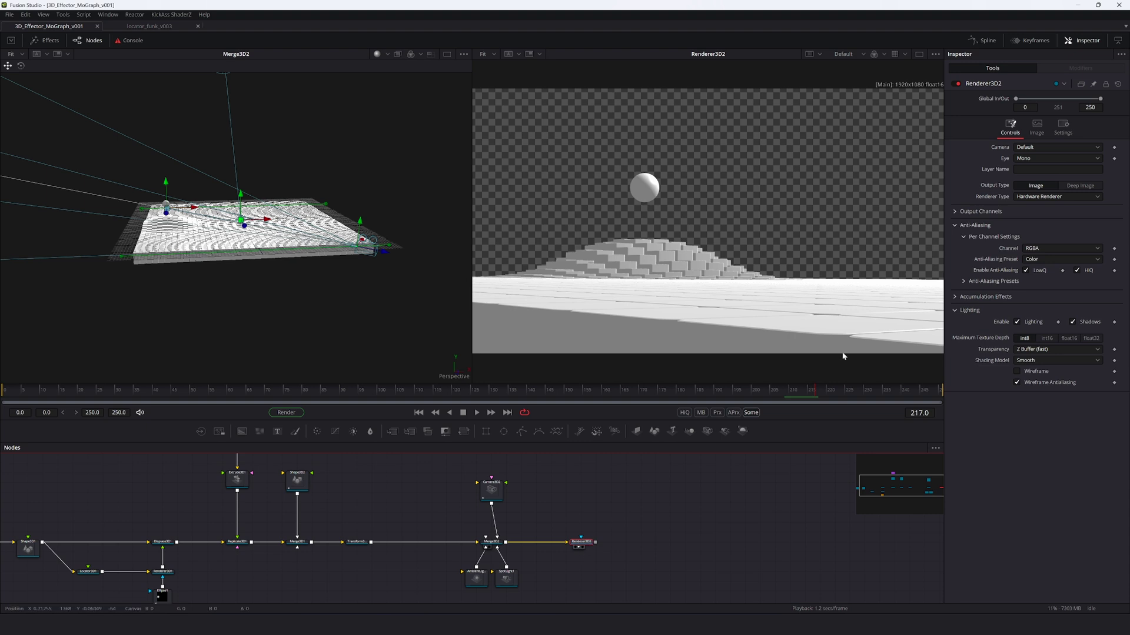
{"action": "left_click", "coordinate": [955, 225]}
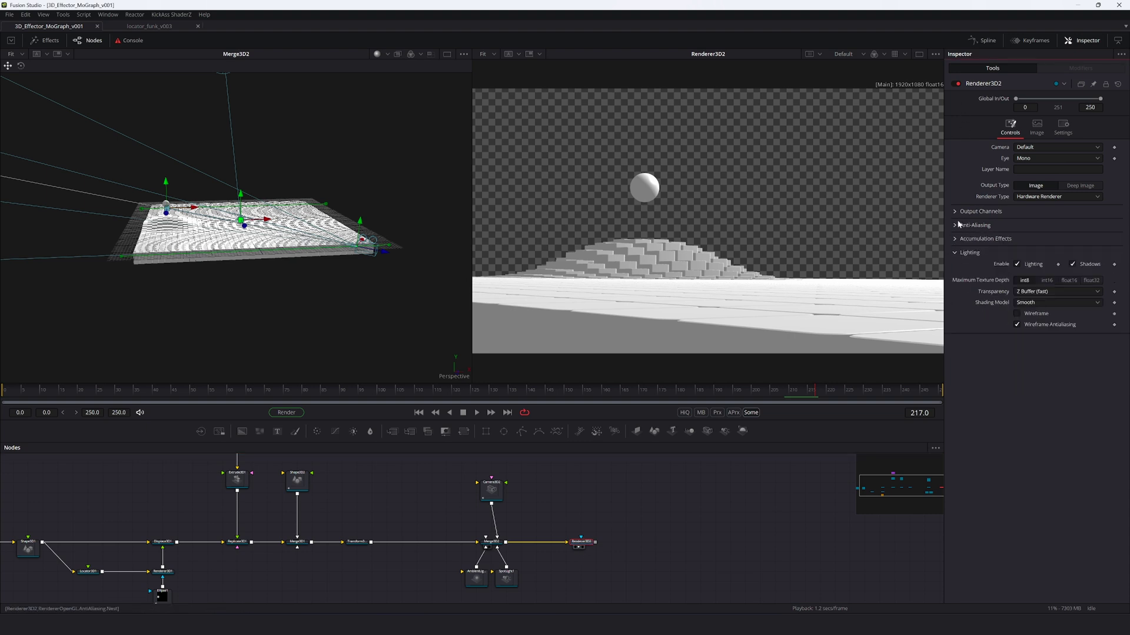
{"action": "left_click", "coordinate": [955, 226]}
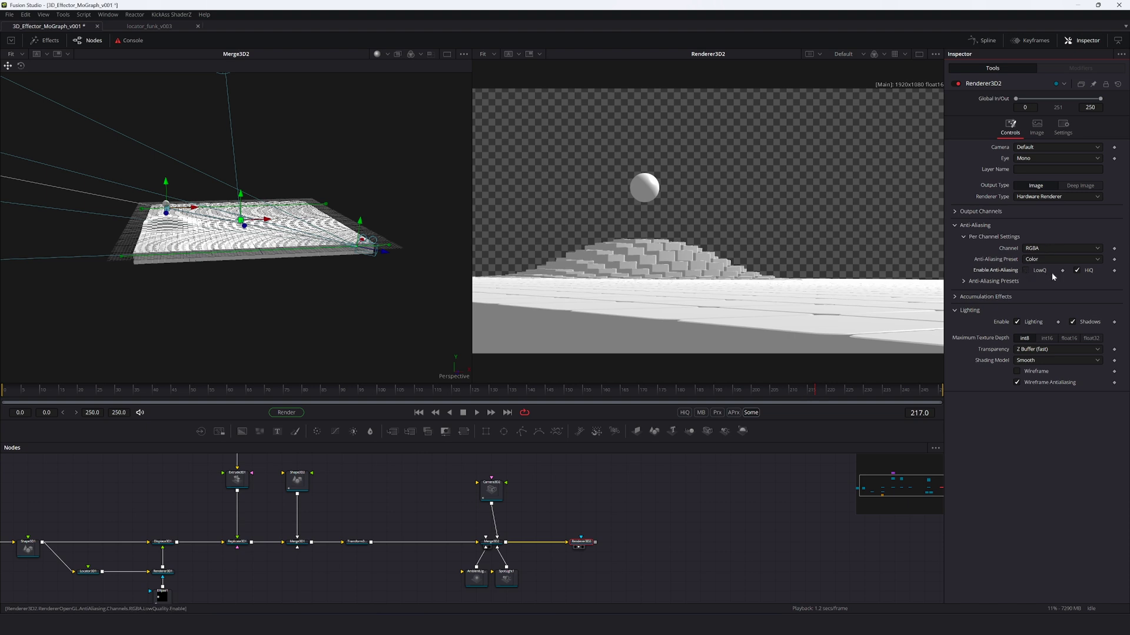
{"action": "left_click", "coordinate": [955, 225]}
Step: Enable Renderer3D2's Z output channel and save the composition
{"action": "left_click", "coordinate": [955, 212]}
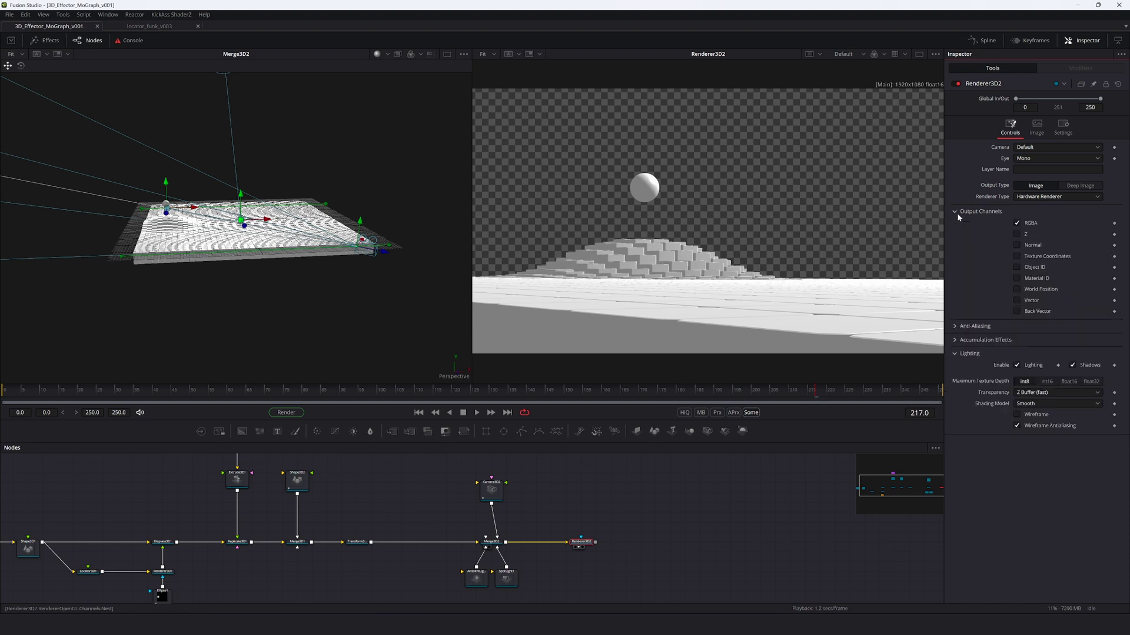
{"action": "left_click", "coordinate": [1017, 234]}
{"action": "key", "text": "ctrl+s"}
Step: Add an Ambient Occlusion node after Renderer3D2 and connect Camera3D2 to it
{"action": "key", "text": "shift+space"}
{"action": "type", "text": "amb"}
{"action": "key", "text": "Return"}
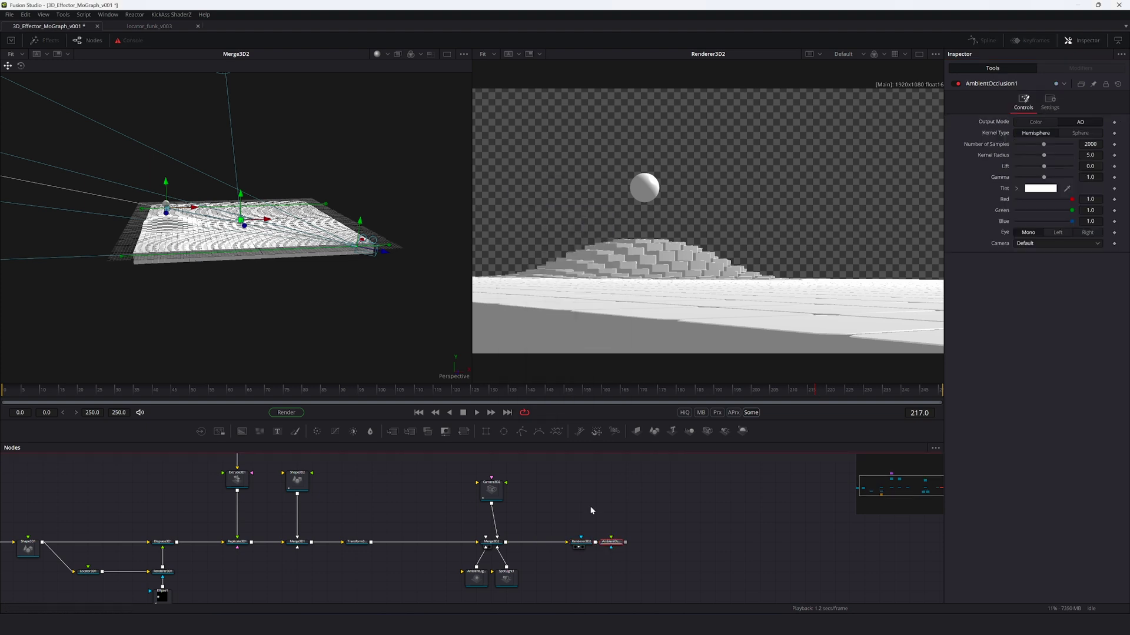
{"action": "left_click_drag", "start_coordinate": [611, 542], "coordinate": [643, 540]}
{"action": "left_click_drag", "start_coordinate": [491, 503], "coordinate": [645, 543]}
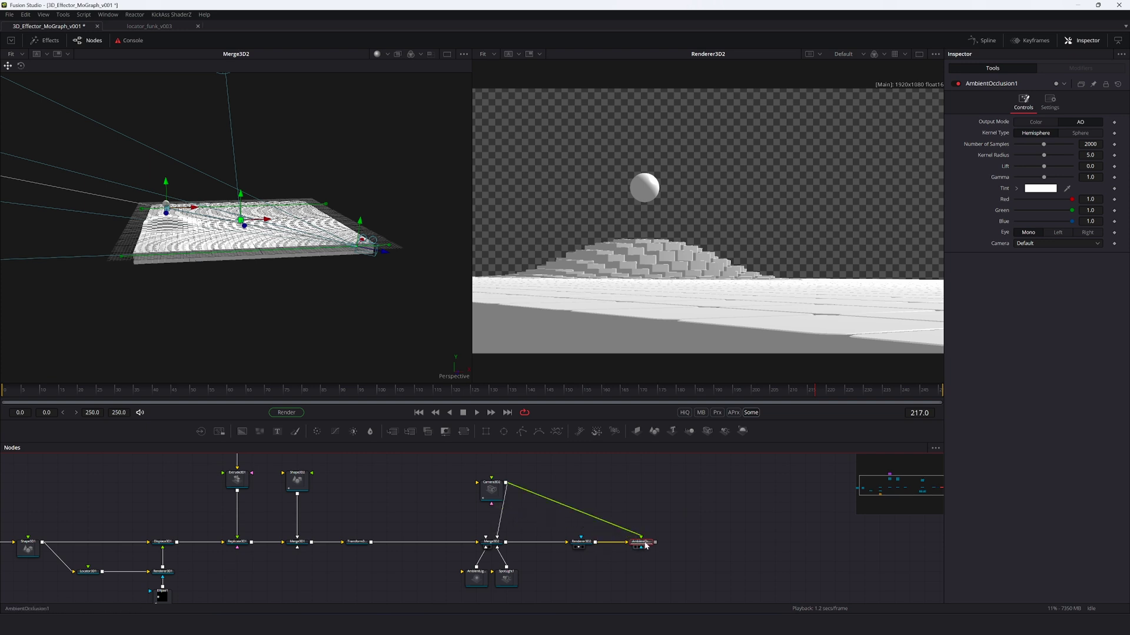
Step: Show AmbientOcclusion1 in the second viewer and set its output mode to Color with a kernel radius of 0.71
{"action": "key", "text": "2"}
{"action": "key", "text": "ctrl+s"}
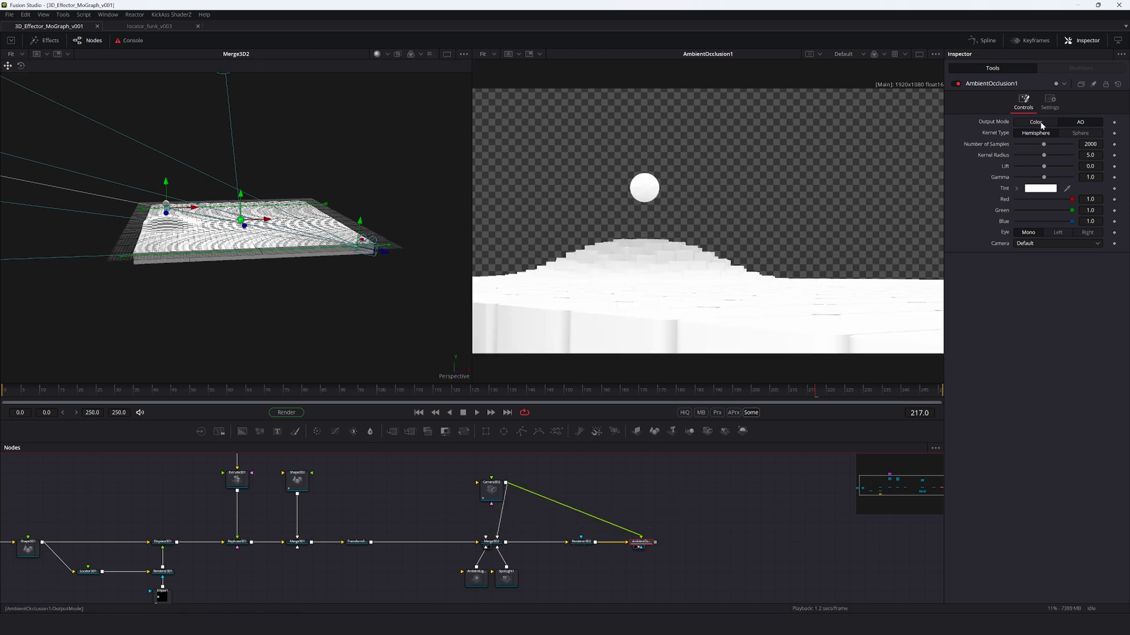
{"action": "left_click_drag", "start_coordinate": [1043, 155], "coordinate": [1015, 161]}
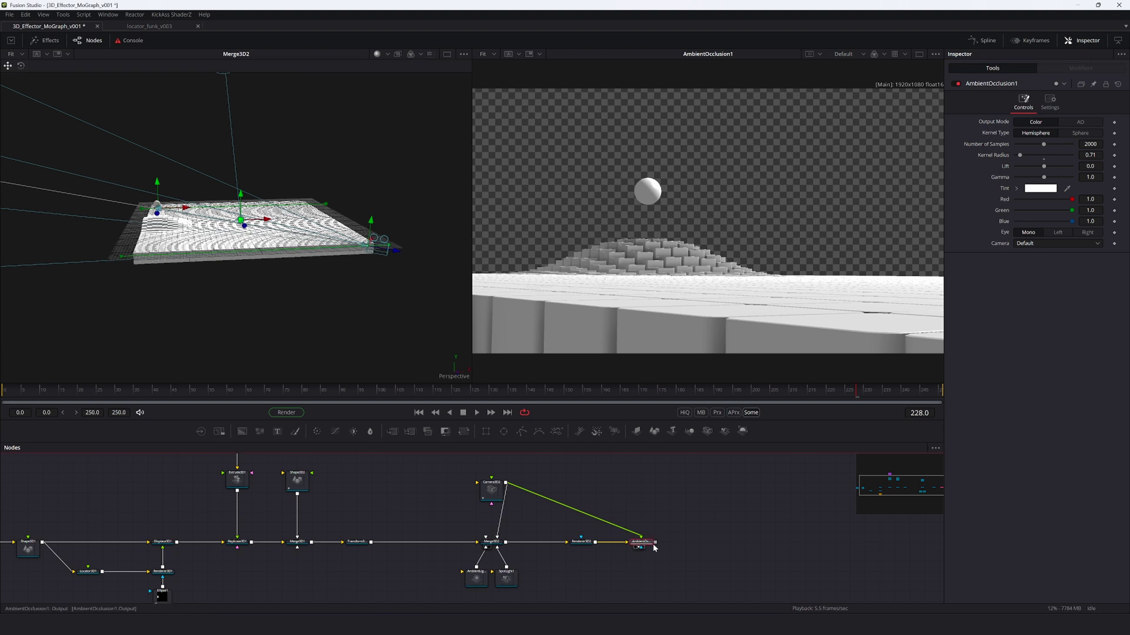
Step: Paste a second Ambient Occlusion node after the first, connect Camera3D2 to it, and set its kernel radius to 5.0
{"action": "key", "text": "ctrl+v"}
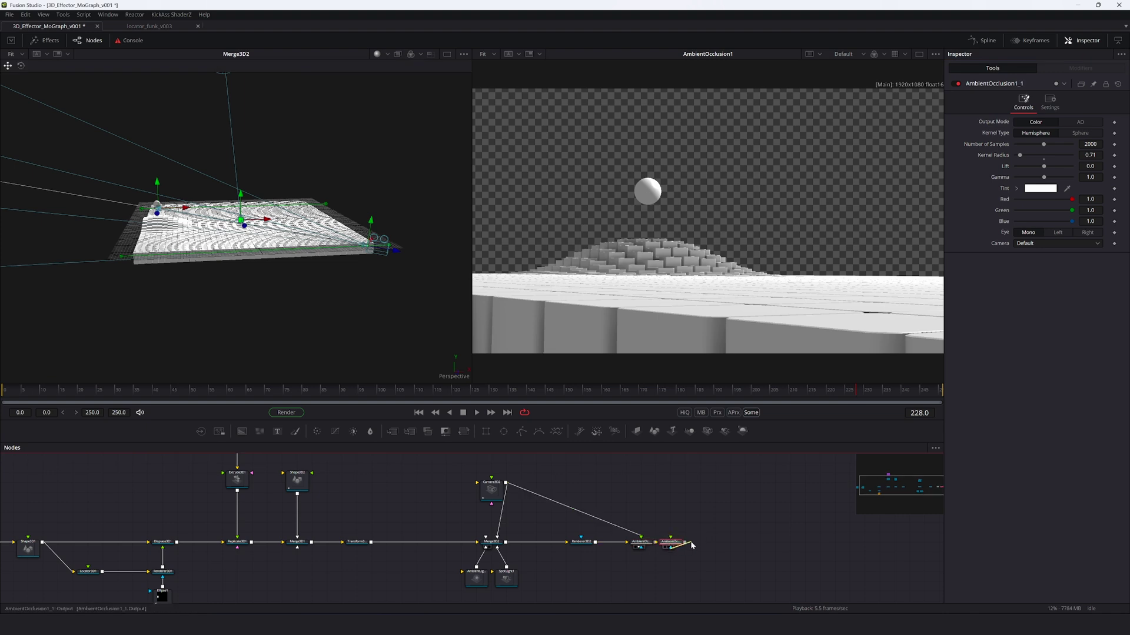
{"action": "left_click_drag", "start_coordinate": [688, 546], "coordinate": [701, 546]}
{"action": "left_click_drag", "start_coordinate": [506, 482], "coordinate": [700, 537]}
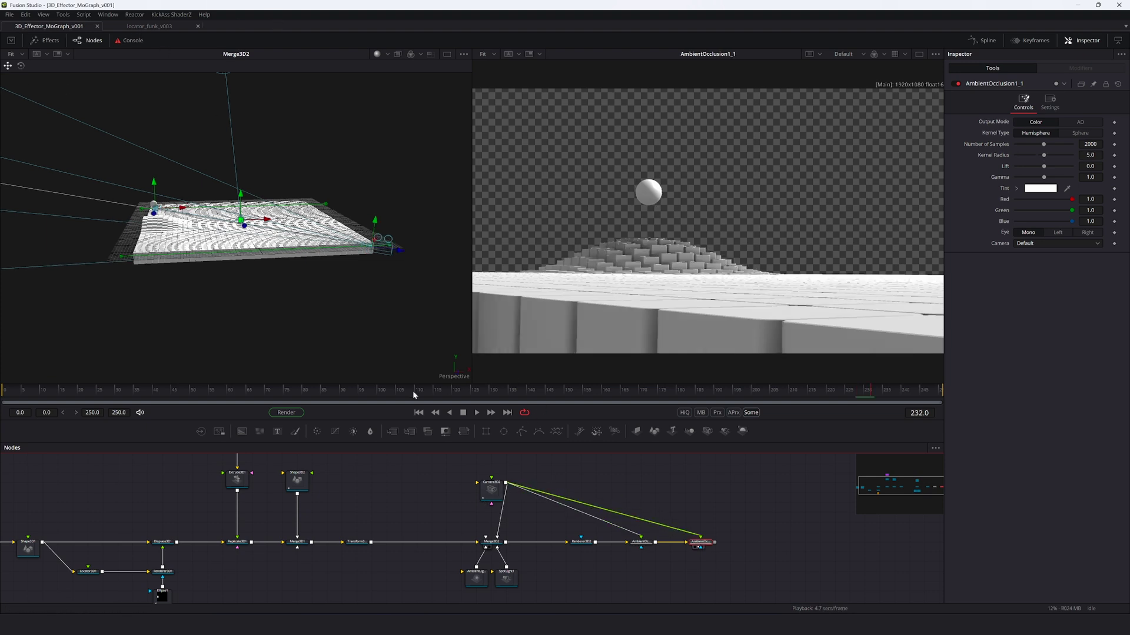
Step: Set the Shape3D2 sphere's Z translation to about 1.915, reduce its scale, and save
{"action": "left_click_drag", "start_coordinate": [413, 393], "coordinate": [468, 392]}
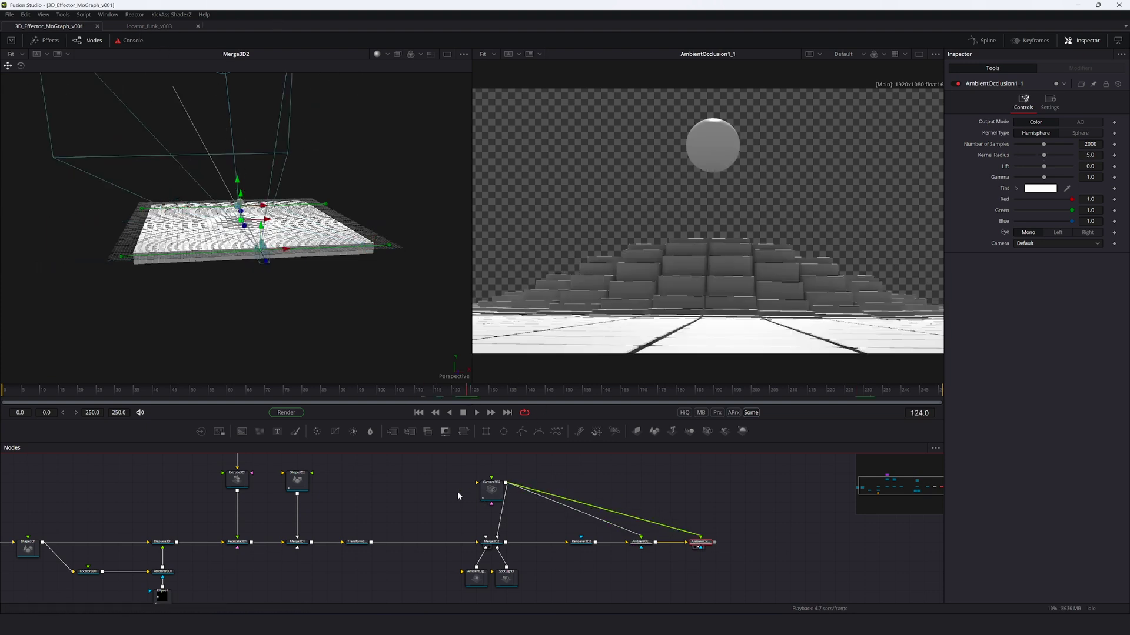
{"action": "left_click", "coordinate": [307, 488]}
{"action": "left_click", "coordinate": [1050, 102]}
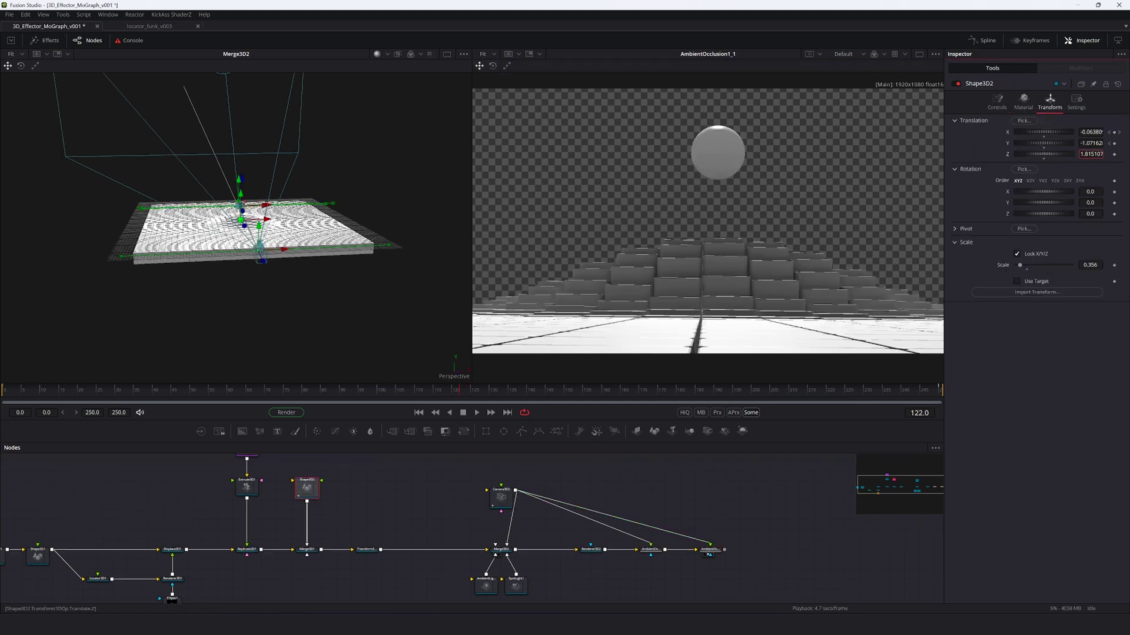
{"action": "left_click_drag", "start_coordinate": [1091, 154], "coordinate": [1097, 155]}
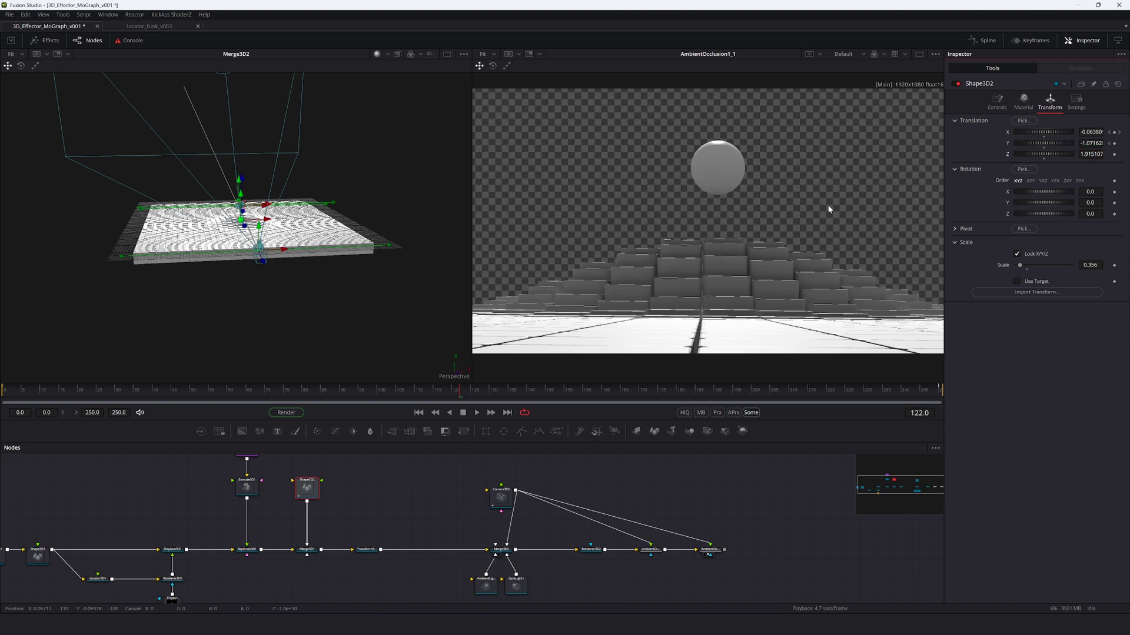
{"action": "left_click_drag", "start_coordinate": [1091, 265], "coordinate": [1059, 265]}
{"action": "key", "text": "ctrl+s"}
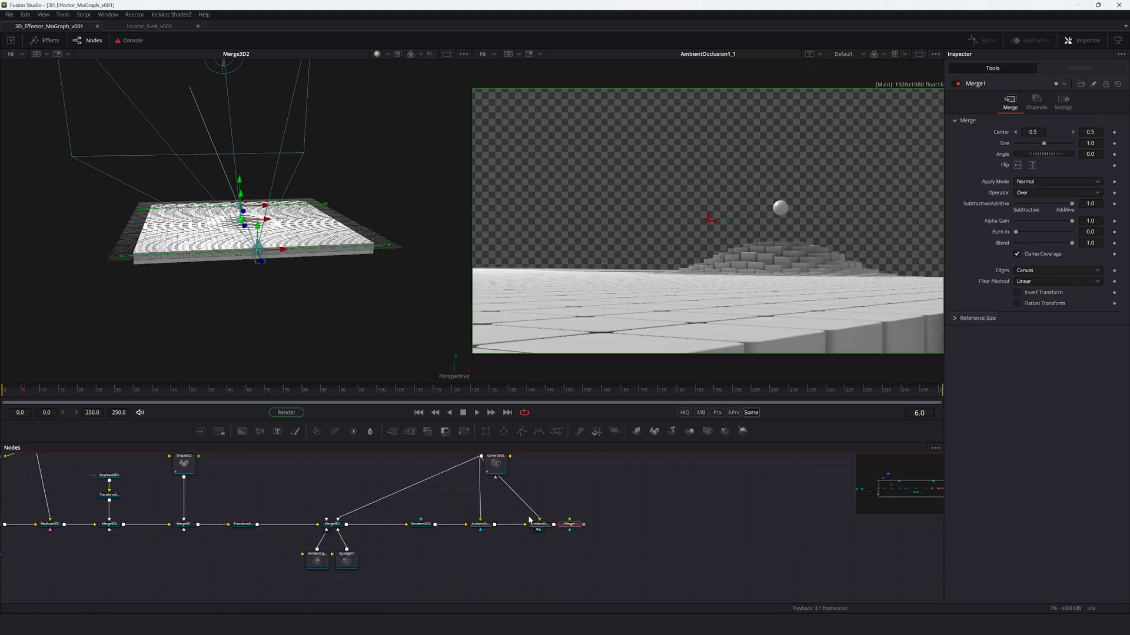
Step: Add a Background node, connect it behind the ambient occlusion result in Merge1, and show Merge1 in the second viewer
{"action": "left_click", "coordinate": [590, 457]}
{"action": "key", "text": "shift+space"}
{"action": "type", "text": "bac"}
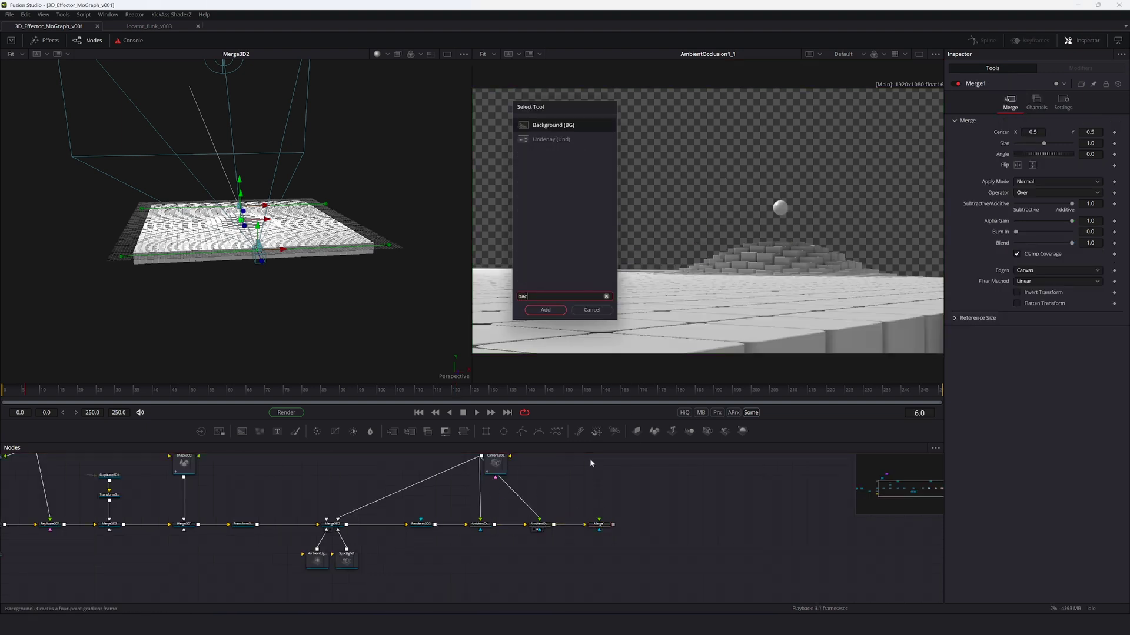
{"action": "key", "text": "Return"}
{"action": "left_click_drag", "start_coordinate": [613, 476], "coordinate": [603, 520]}
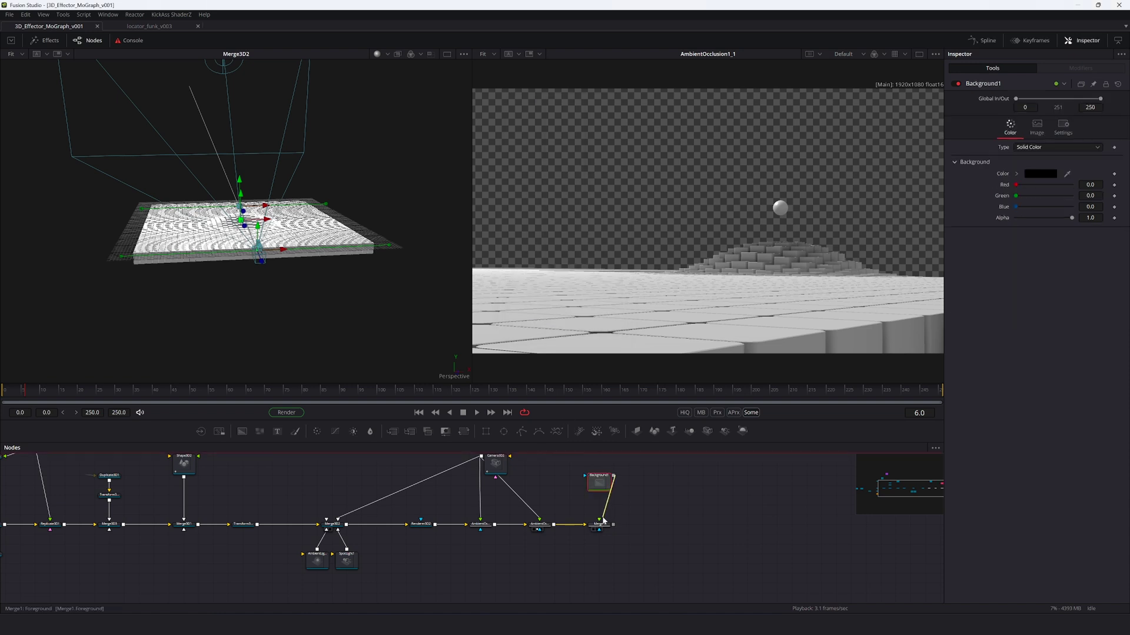
{"action": "left_click", "coordinate": [602, 522]}
{"action": "key", "text": "2"}
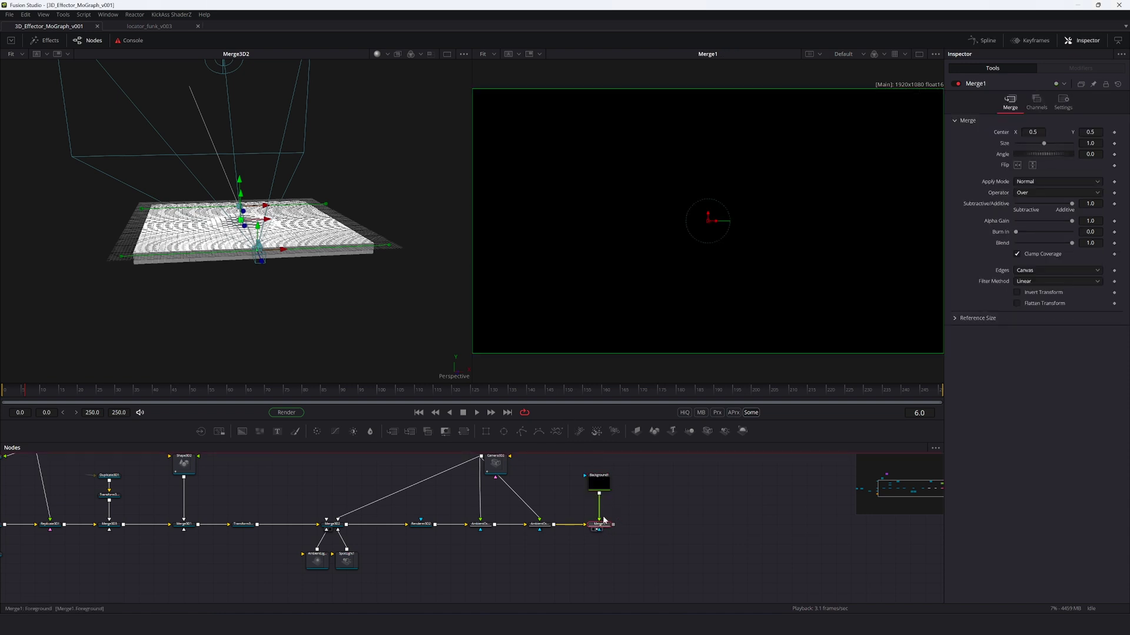
Step: Set Background1's type to Gradient with a Radial gradient type
{"action": "left_click", "coordinate": [599, 483]}
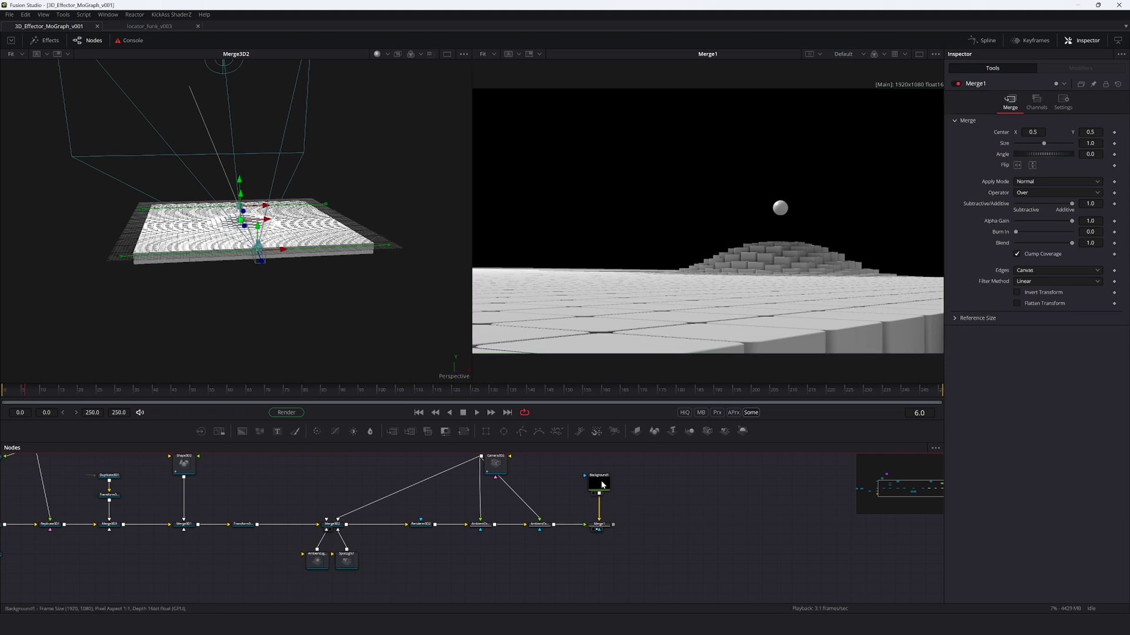
{"action": "left_click", "coordinate": [1053, 147]}
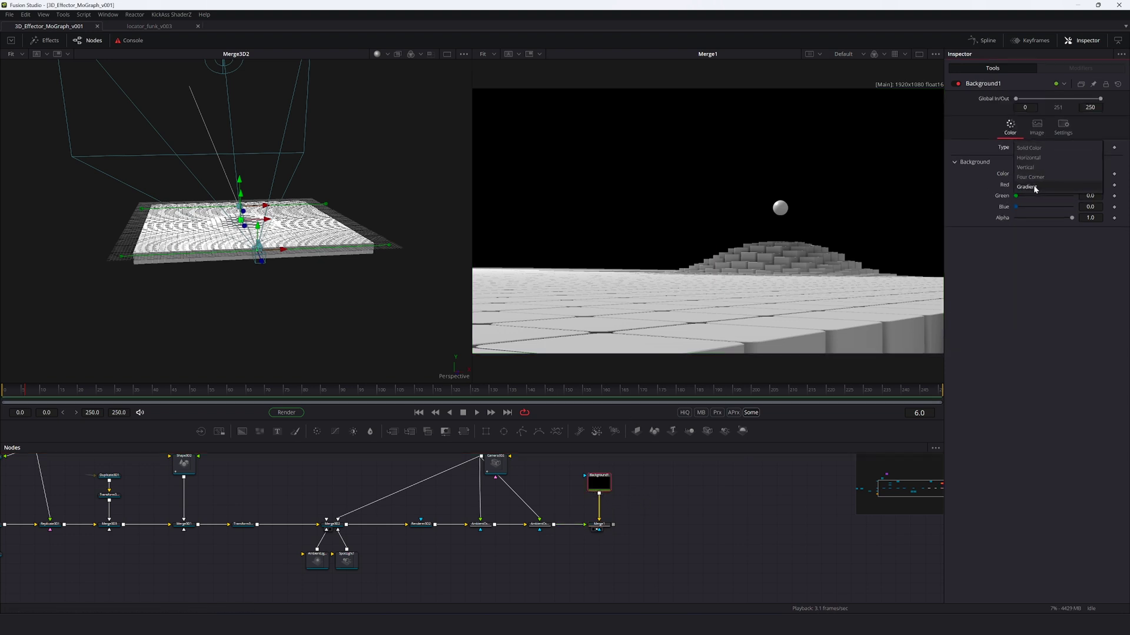
{"action": "left_click", "coordinate": [1036, 190]}
{"action": "scroll", "coordinate": [840, 175], "scroll_direction": "down", "scroll_amount": 1}
{"action": "left_click", "coordinate": [1025, 175]}
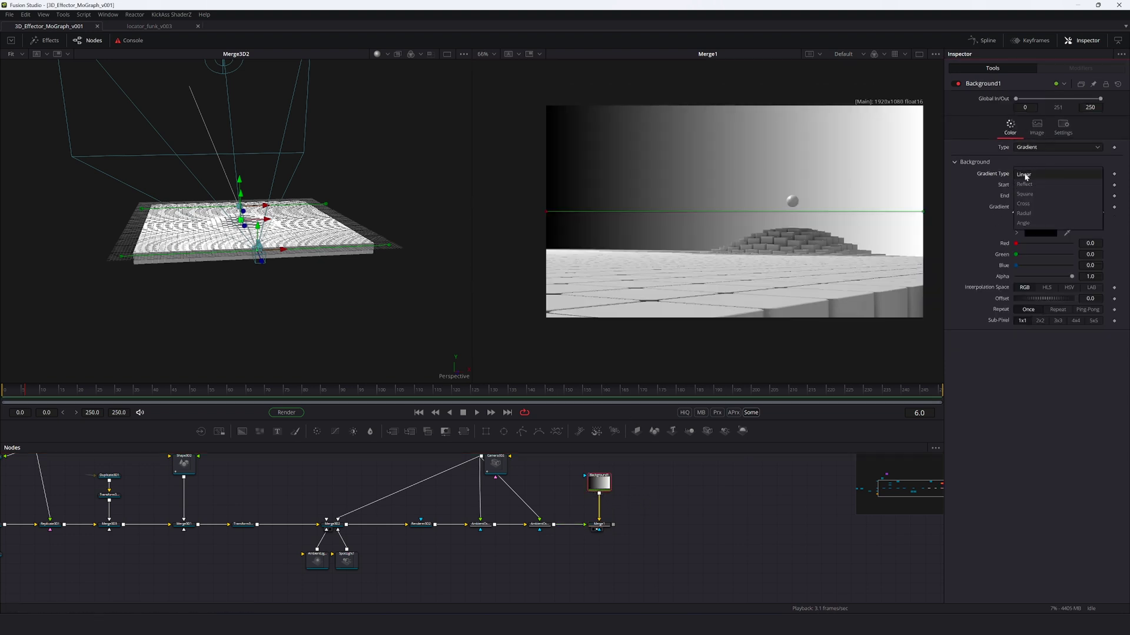
{"action": "left_click", "coordinate": [1028, 214]}
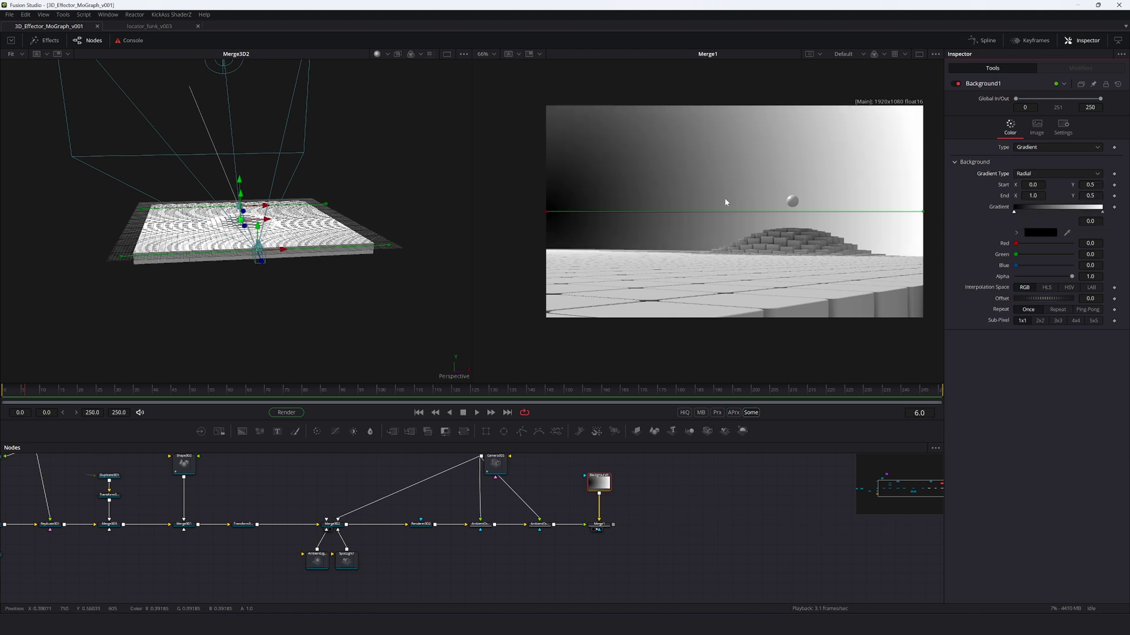
Step: Set the radial gradient's start to X 0.5, Y 1.0 and its end X to 0.5
{"action": "left_click_drag", "start_coordinate": [553, 211], "coordinate": [736, 141]}
{"action": "left_click", "coordinate": [1041, 182]}
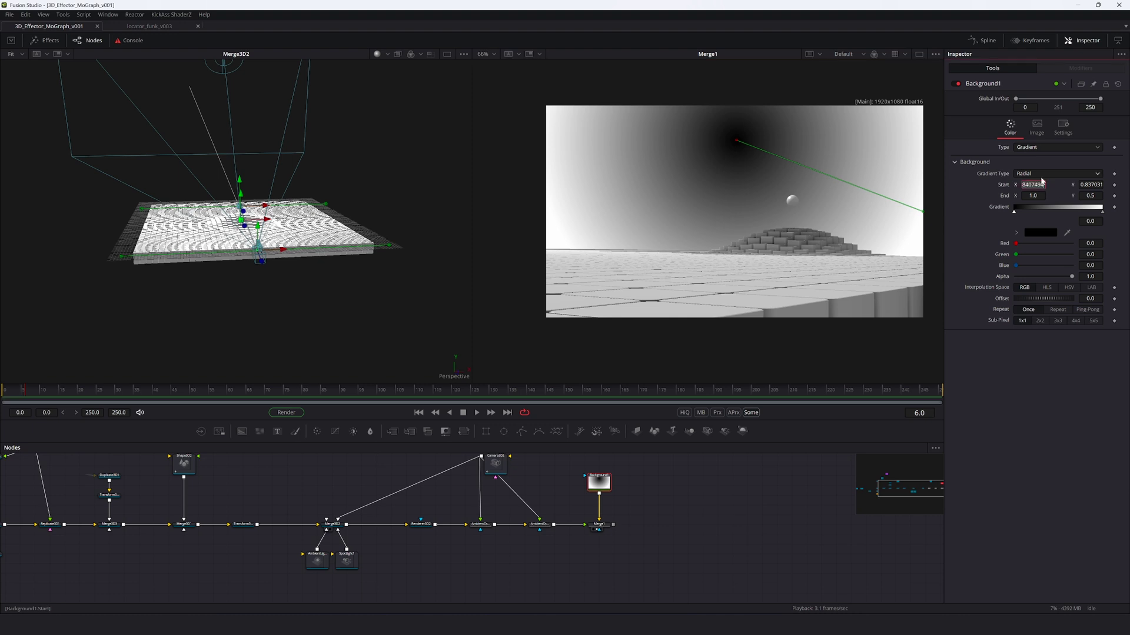
{"action": "type", "text": "0.5"}
{"action": "key", "text": "Tab"}
{"action": "type", "text": "1"}
{"action": "key", "text": "Tab"}
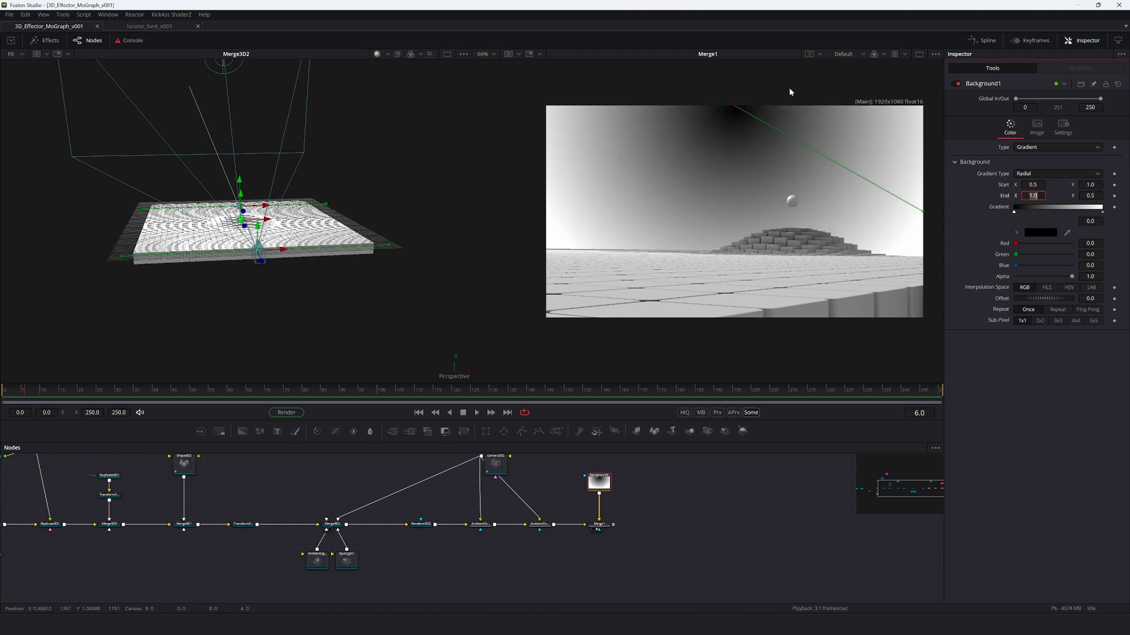
{"action": "left_click", "coordinate": [901, 107]}
{"action": "key", "text": "Return"}
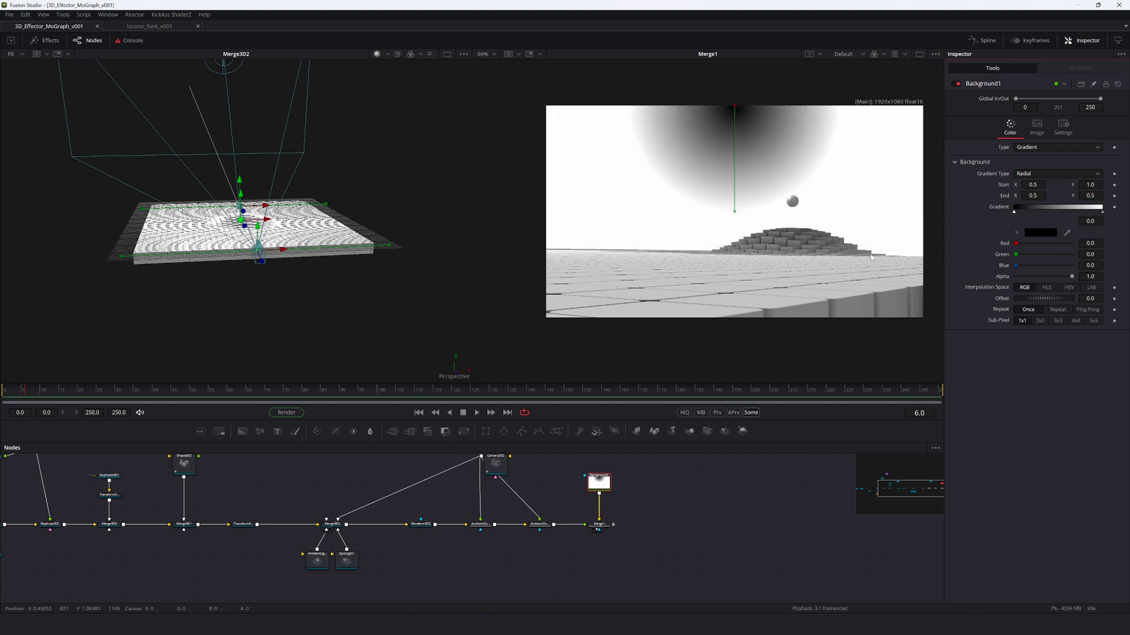
Step: Set the gradient's start colour to light grey with a value of 0.835 and its end colour to mid grey
{"action": "left_click", "coordinate": [1016, 233]}
{"action": "left_click_drag", "start_coordinate": [1021, 268], "coordinate": [1003, 252]}
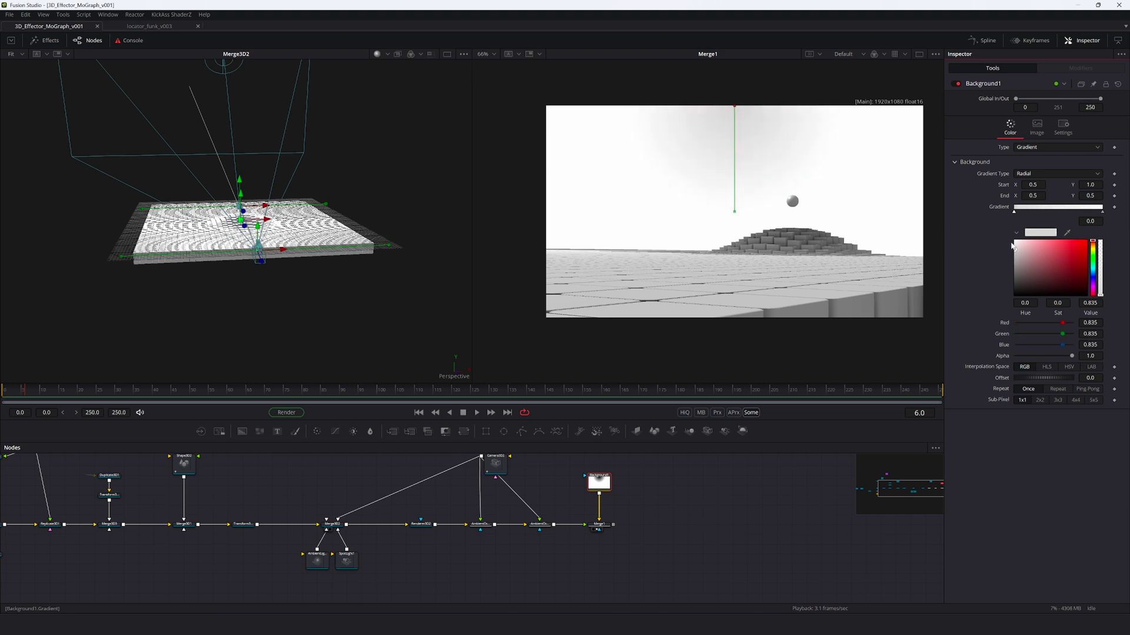
{"action": "left_click", "coordinate": [1102, 210]}
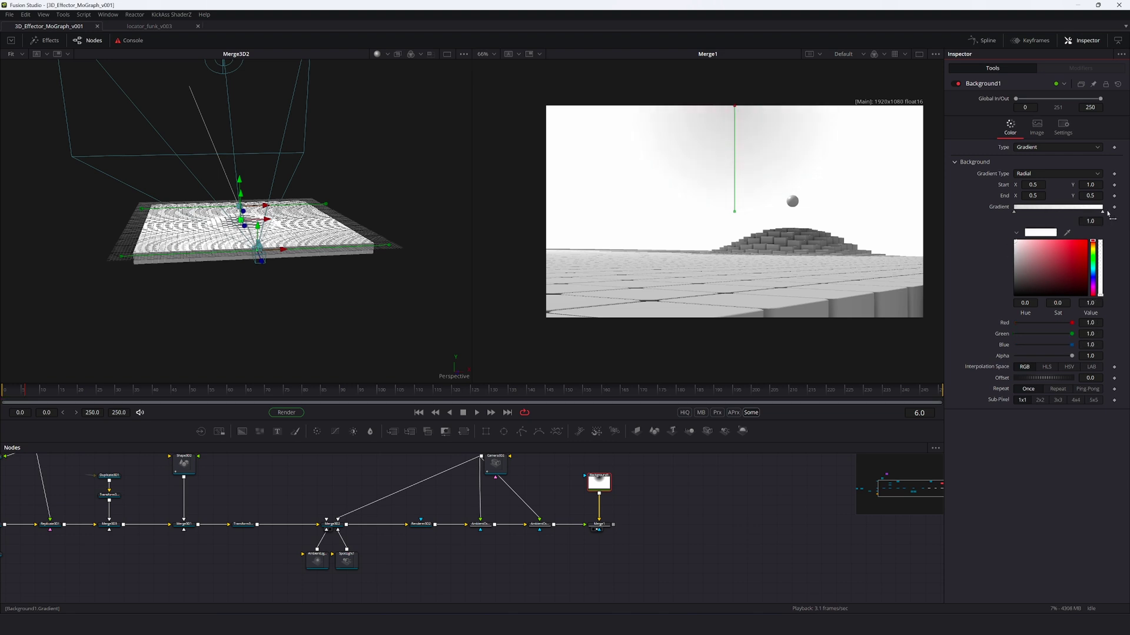
{"action": "left_click_drag", "start_coordinate": [1015, 250], "coordinate": [987, 264]}
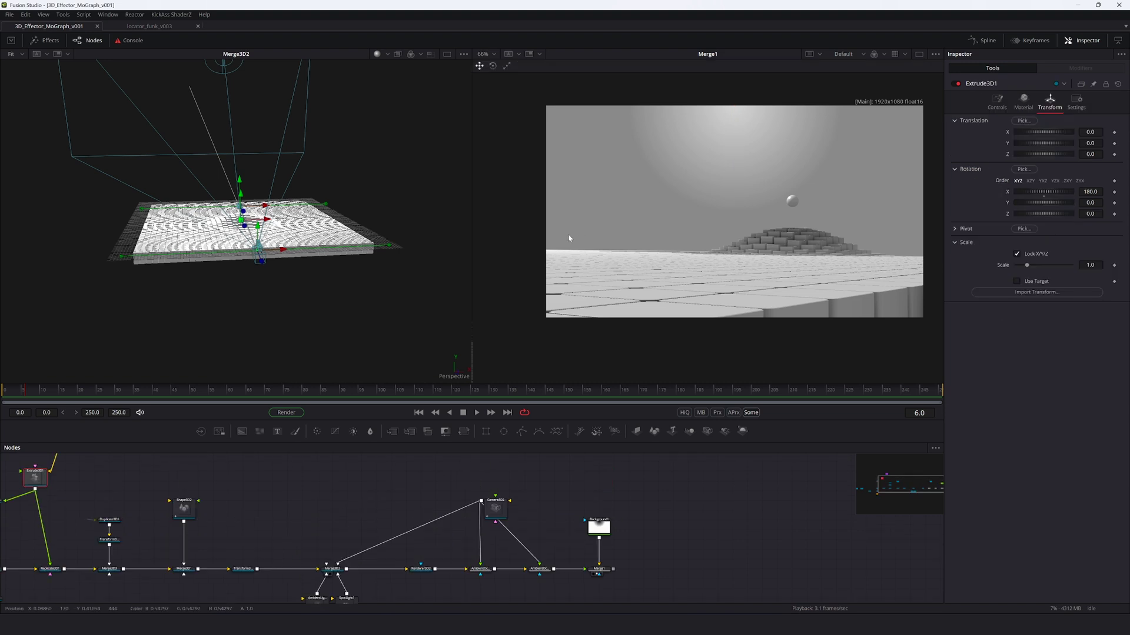
Step: Match the backdrop to the horizon by setting the gradient's end colour value to 0.488 and its end Y to 0.0
{"action": "left_click_drag", "start_coordinate": [567, 230], "coordinate": [797, 189]}
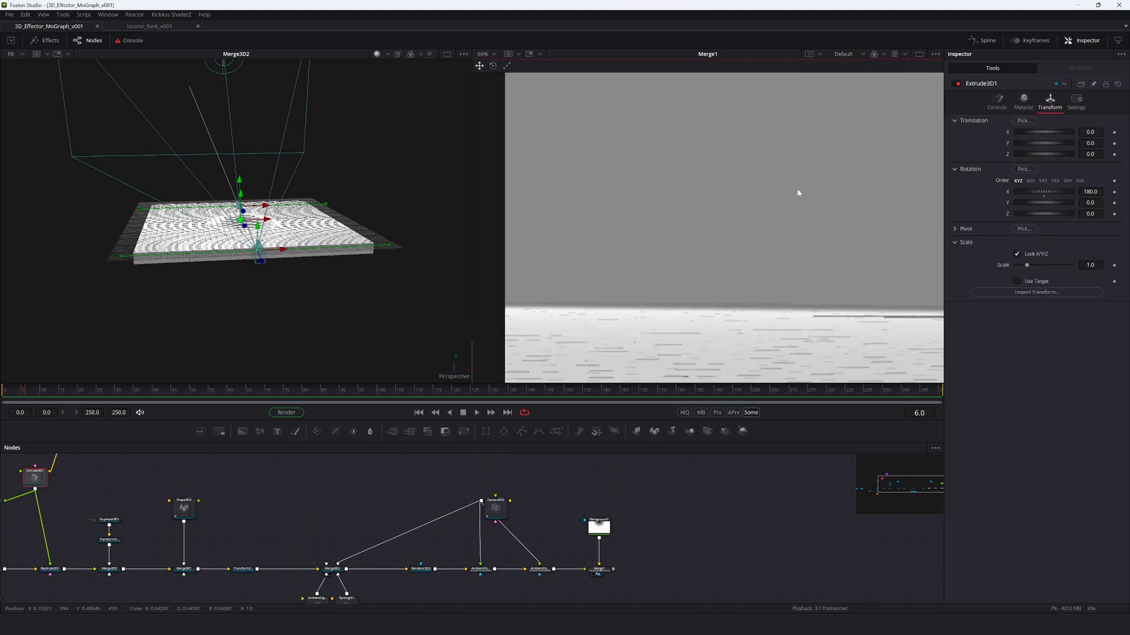
{"action": "left_click_drag", "start_coordinate": [664, 217], "coordinate": [620, 138]}
{"action": "left_click_drag", "start_coordinate": [513, 219], "coordinate": [797, 208]}
{"action": "scroll", "coordinate": [765, 236], "scroll_direction": "up", "scroll_amount": 5}
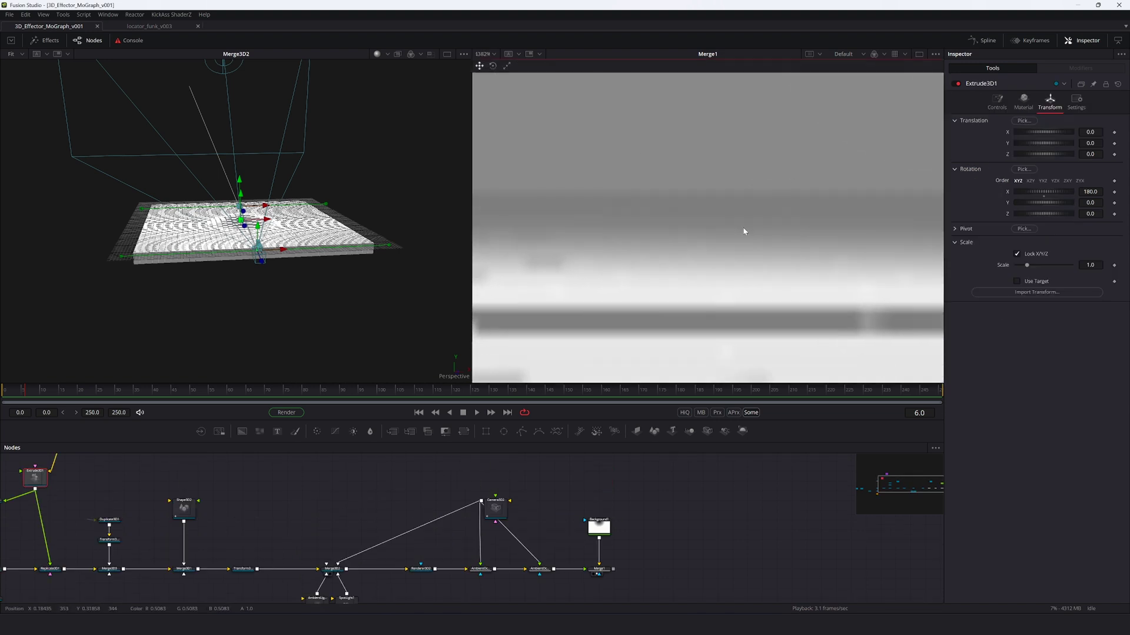
{"action": "left_click", "coordinate": [599, 526]}
{"action": "left_click_drag", "start_coordinate": [1015, 268], "coordinate": [1016, 270]}
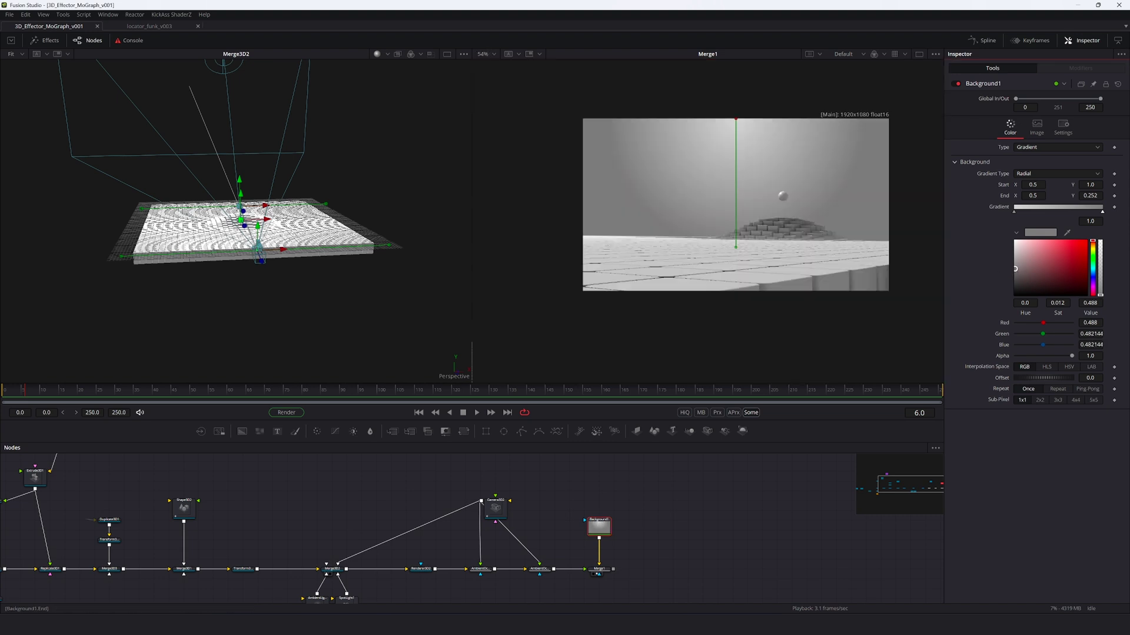
{"action": "left_click_drag", "start_coordinate": [1090, 195], "coordinate": [1086, 195]}
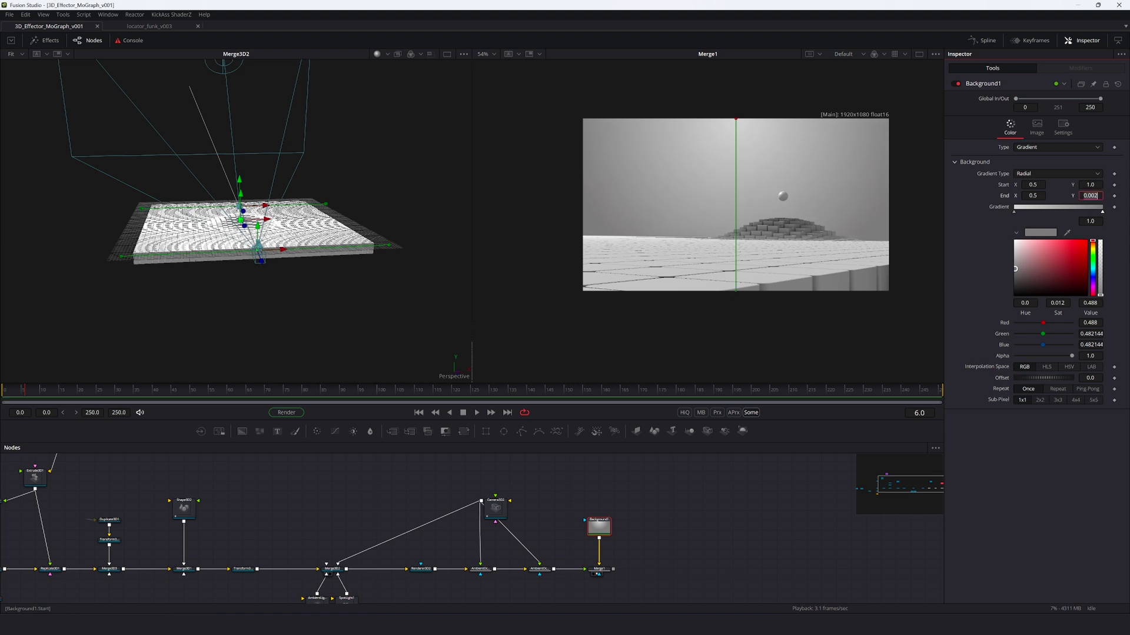
{"action": "key", "text": "Tab"}
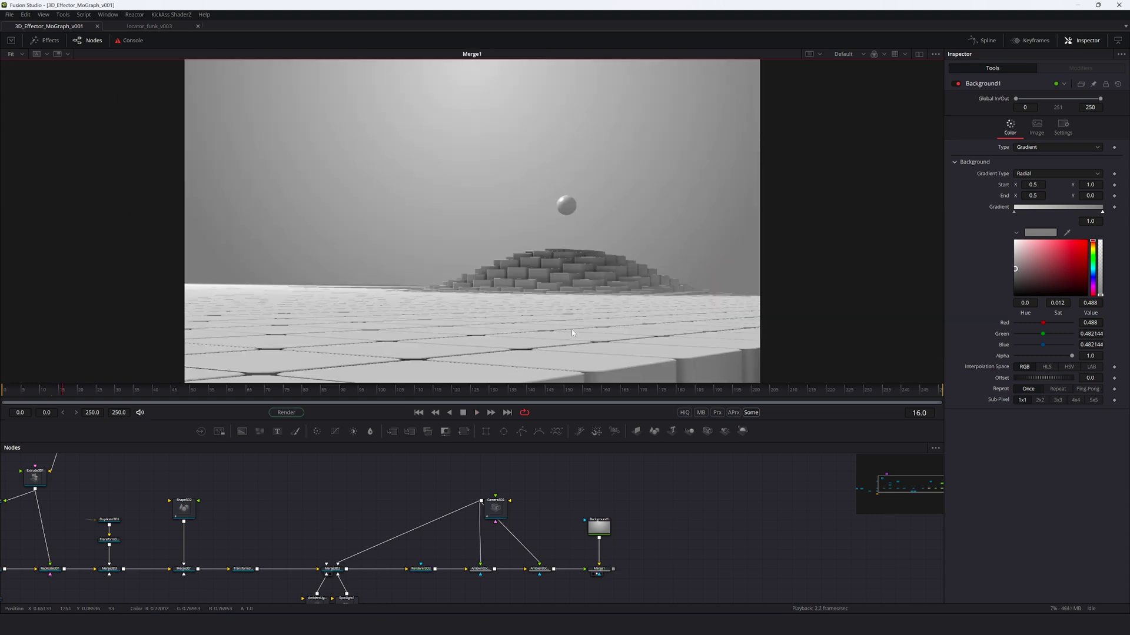
Step: Inspect the jagged tile edges, show Renderer3D2 in the viewer and set its image size to 3840 by 2160
{"action": "scroll", "coordinate": [572, 333], "scroll_direction": "up", "scroll_amount": 10}
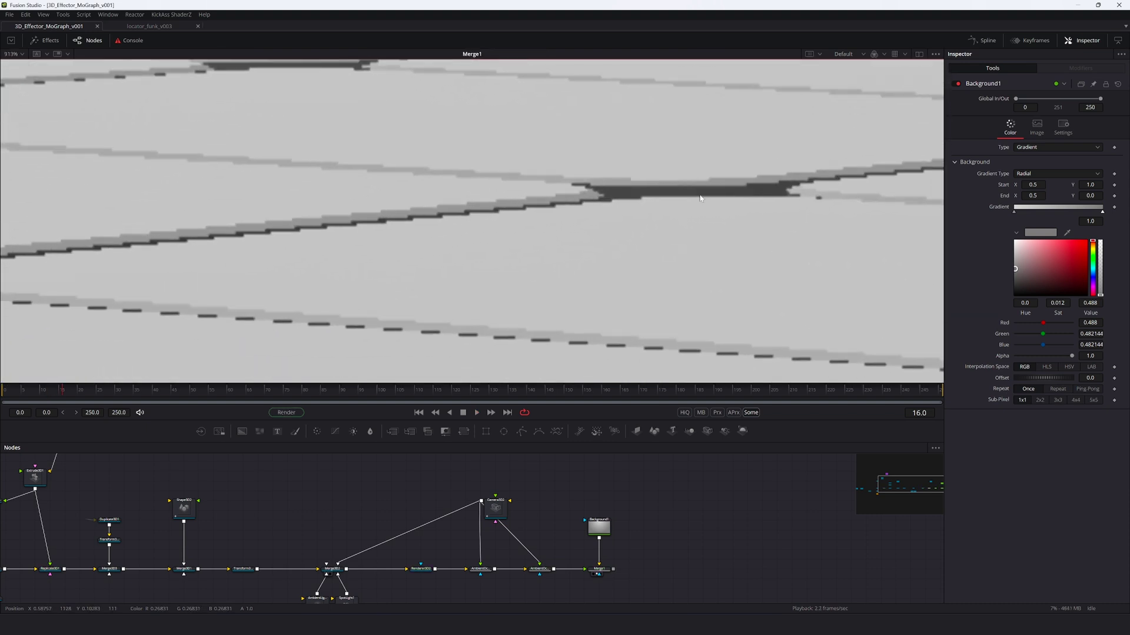
{"action": "key", "text": "ctrl+f"}
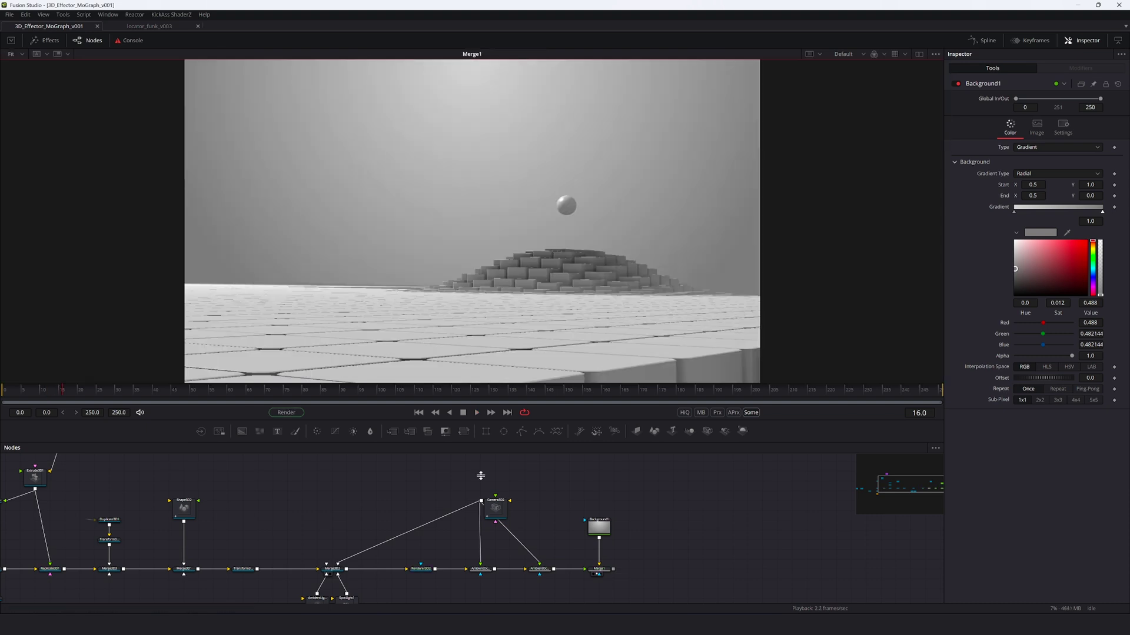
{"action": "left_click", "coordinate": [425, 573]}
{"action": "key", "text": "1"}
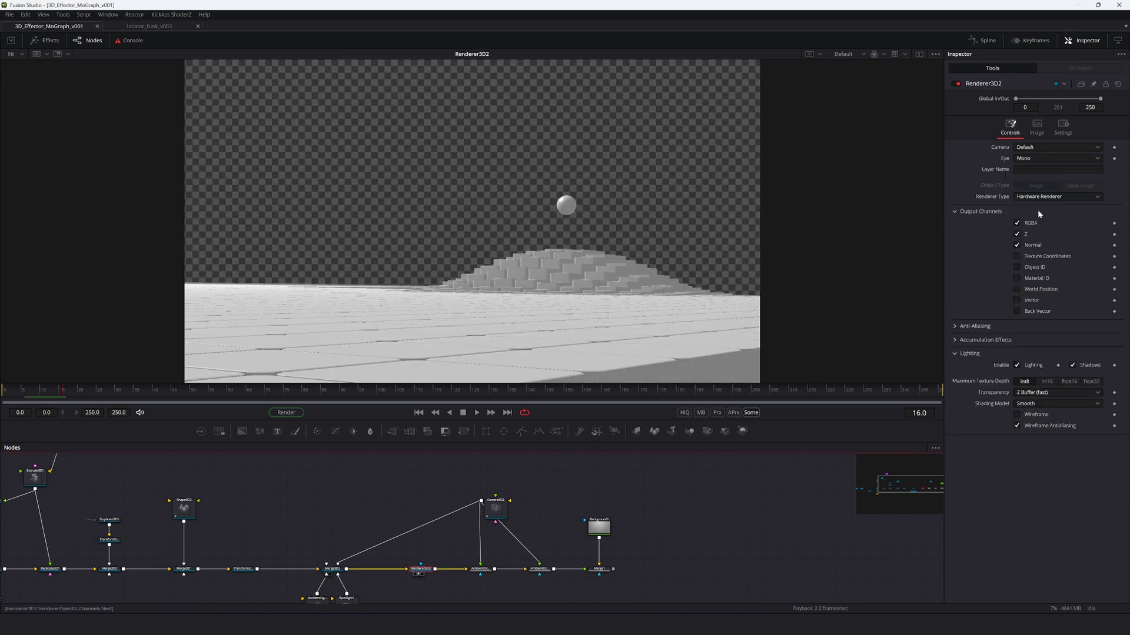
{"action": "left_click", "coordinate": [1037, 128]}
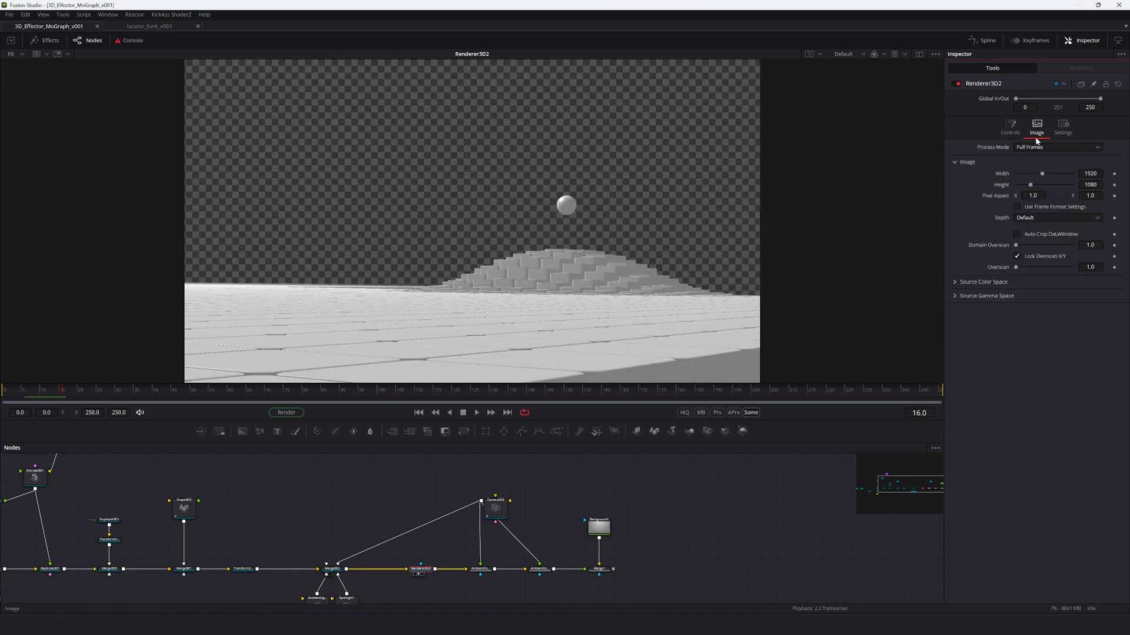
{"action": "left_click", "coordinate": [1101, 172]}
{"action": "type", "text": "3840"}
{"action": "key", "text": "Tab"}
{"action": "type", "text": "2160"}
{"action": "key", "text": "Tab"}
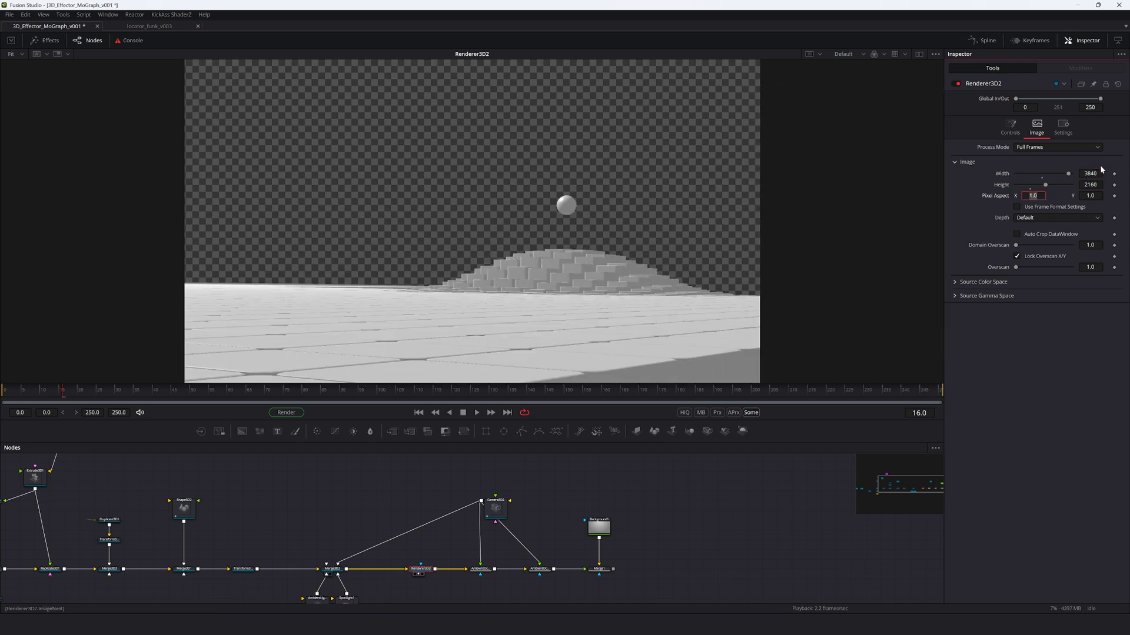
Step: Insert a 1920 by 1080 Resize node after AmbientOcclusion1_1 and save the composition
{"action": "left_click", "coordinate": [540, 569]}
{"action": "key", "text": "1"}
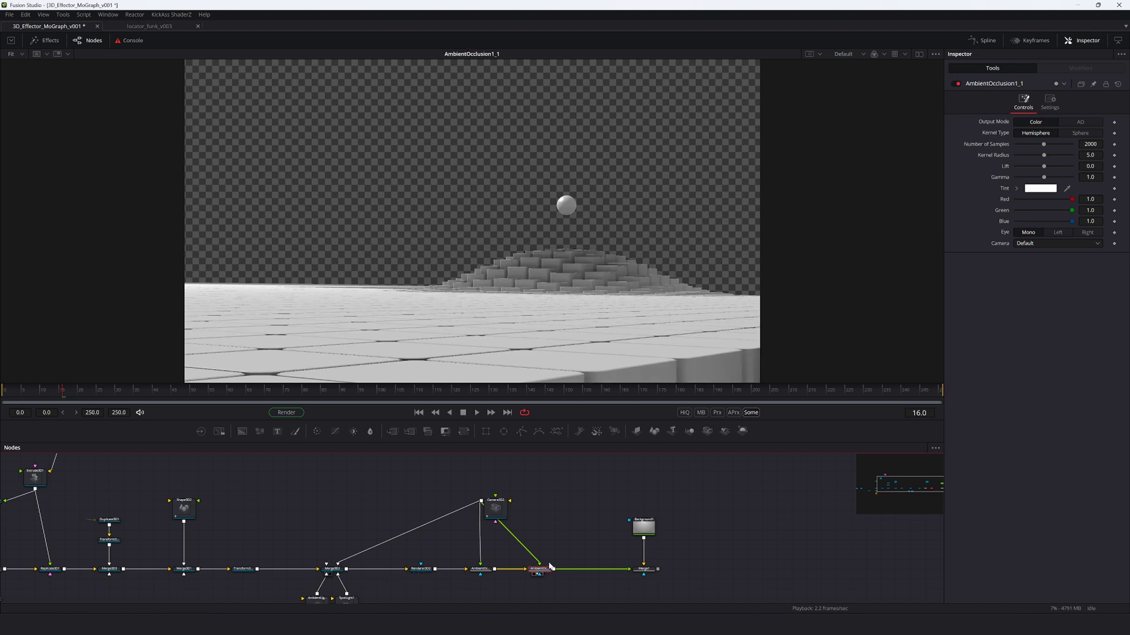
{"action": "key", "text": "shift+space"}
{"action": "type", "text": "bac"}
{"action": "type", "text": "res"}
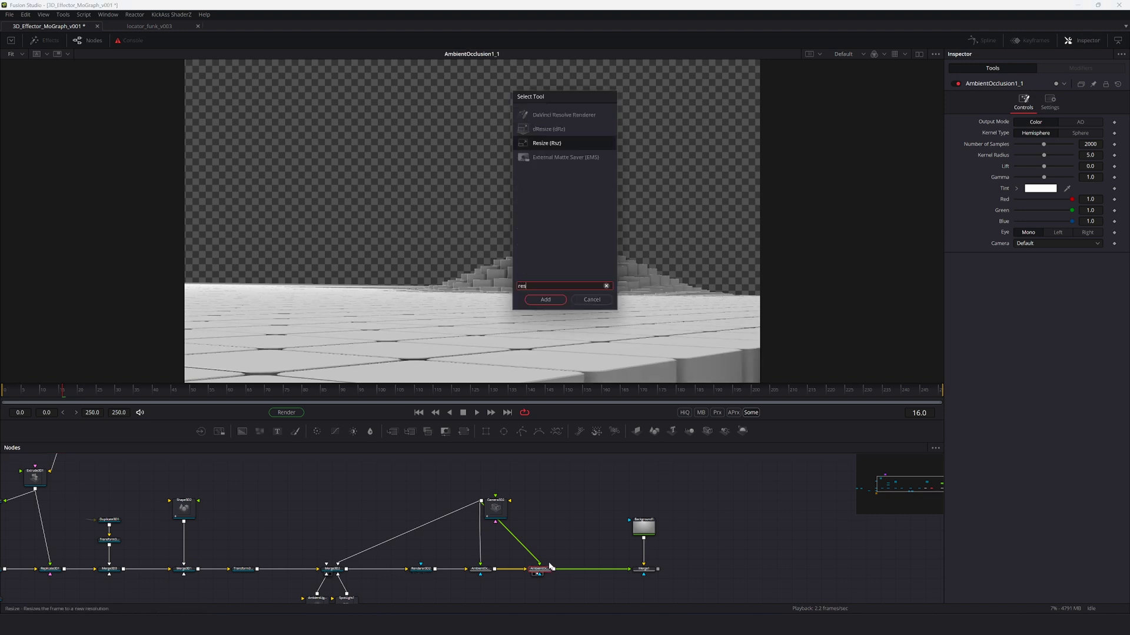
{"action": "key", "text": "Return"}
{"action": "key", "text": "ctrl+s"}
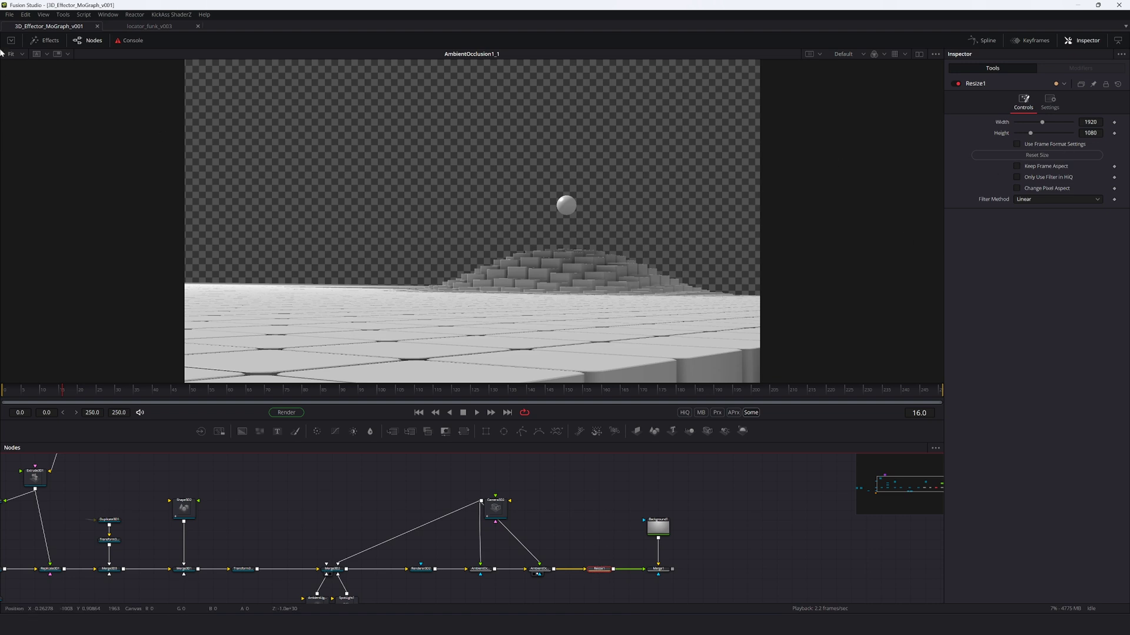
Step: Check the composition's frame format preferences and show Resize1 in the viewer
{"action": "left_click", "coordinate": [10, 15]}
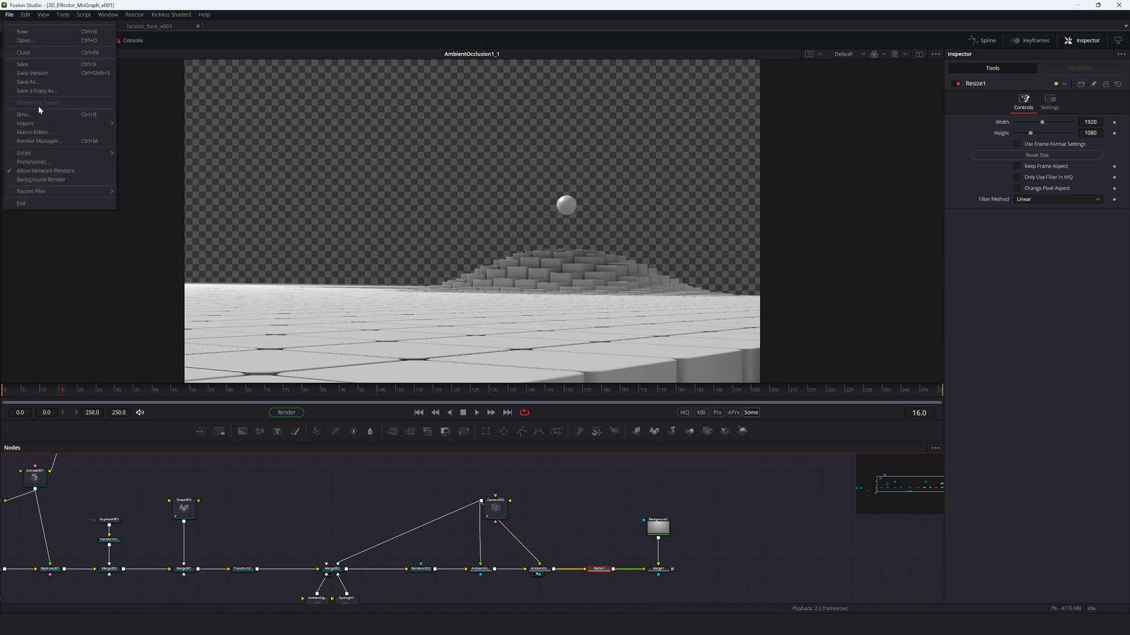
{"action": "left_click", "coordinate": [43, 161]}
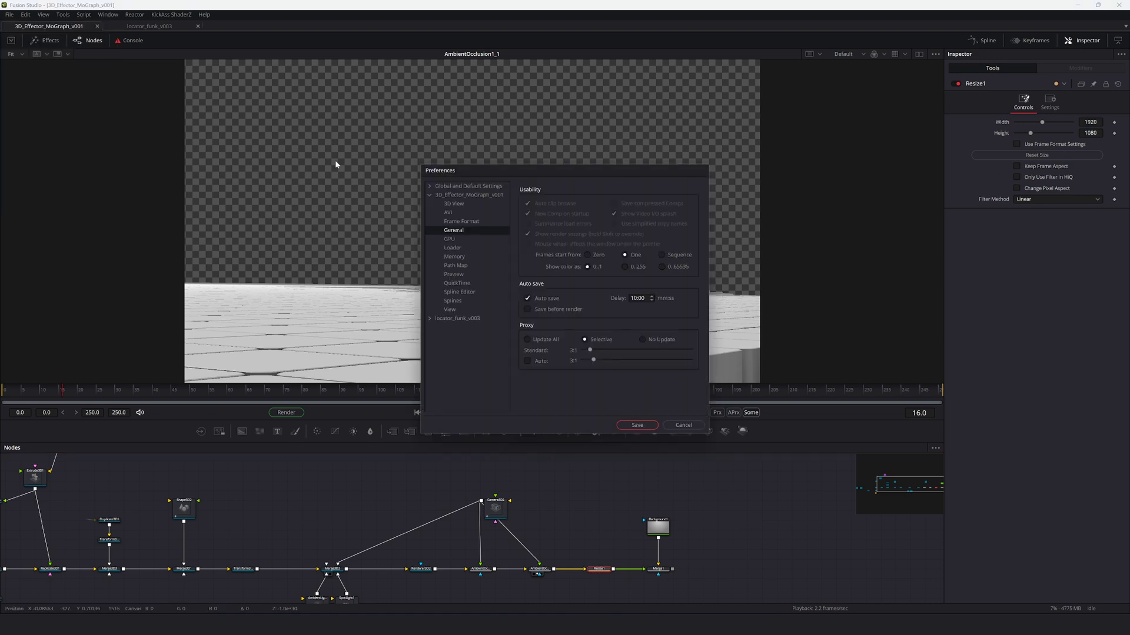
{"action": "left_click", "coordinate": [461, 222]}
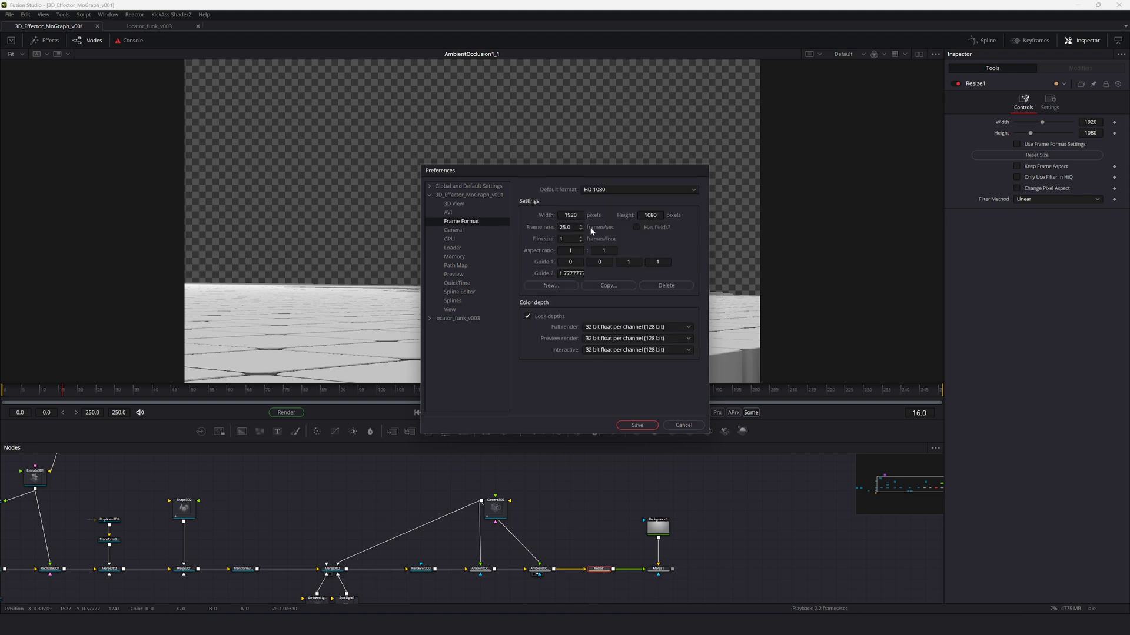
{"action": "key", "text": "Escape"}
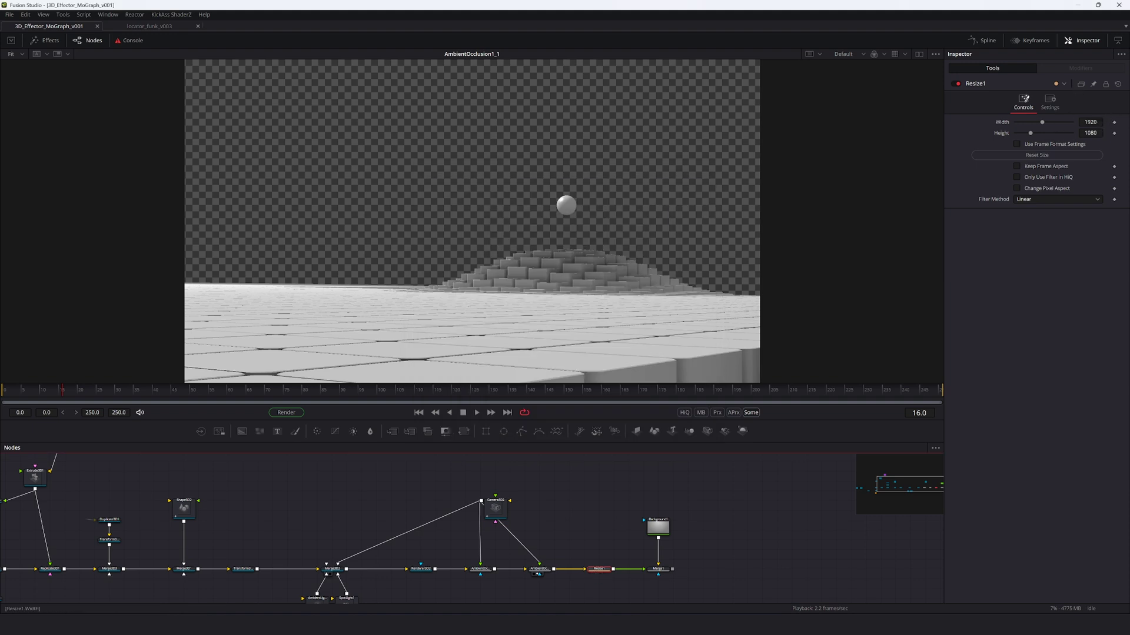
{"action": "key", "text": "1"}
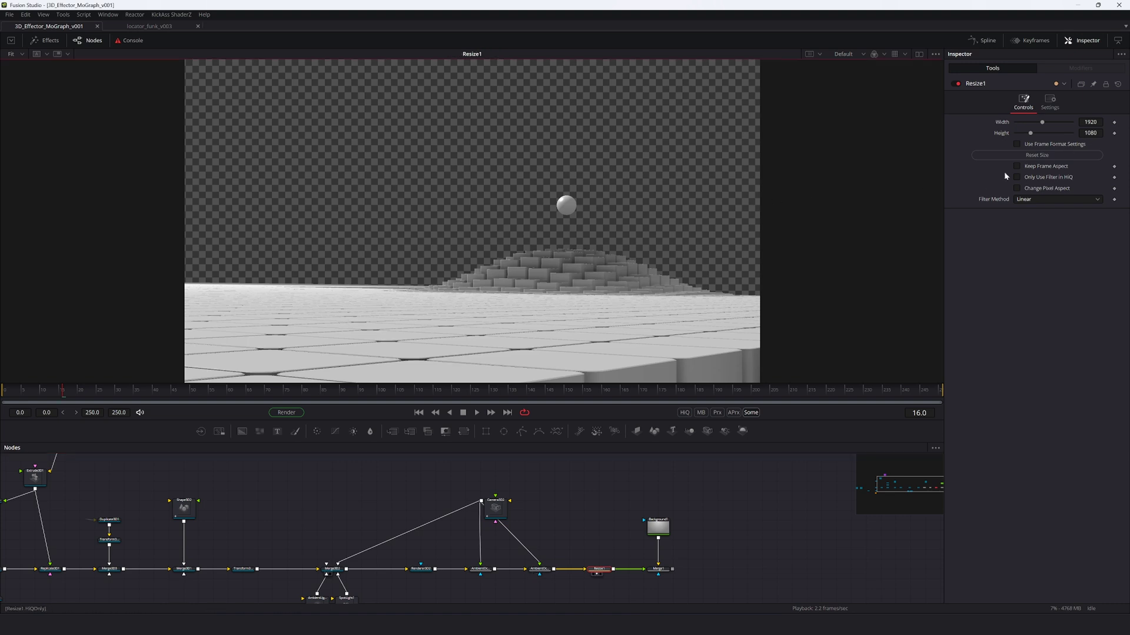
{"action": "left_click", "coordinate": [700, 412]}
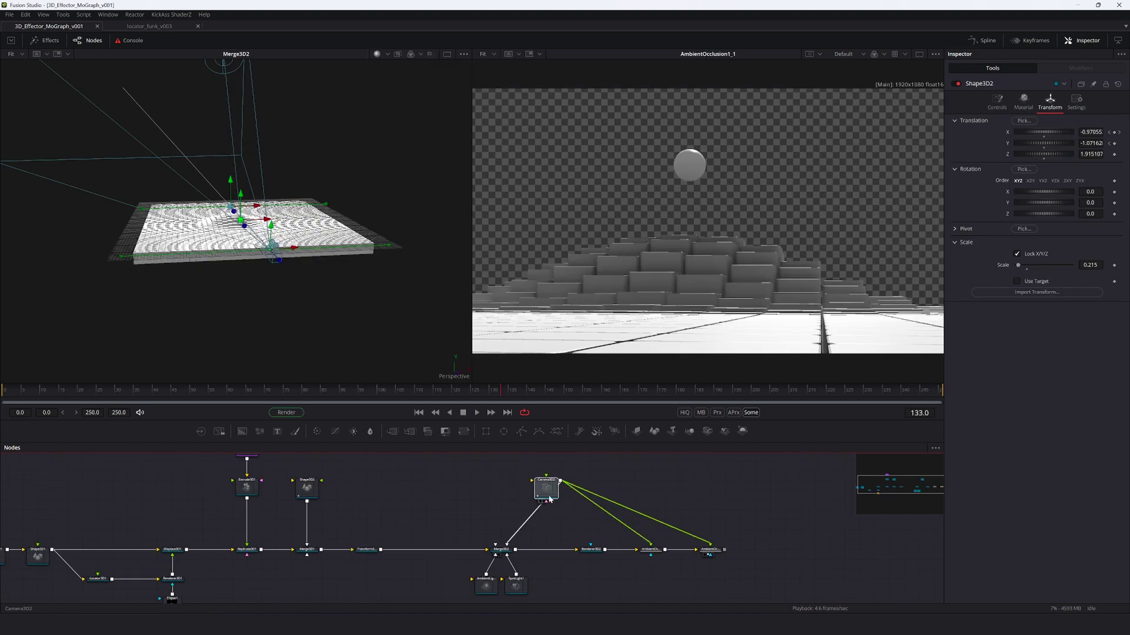
Step: Move the Camera3D2 node above the two Ambient Occlusion nodes in the node graph
{"action": "left_click_drag", "start_coordinate": [549, 499], "coordinate": [668, 498]}
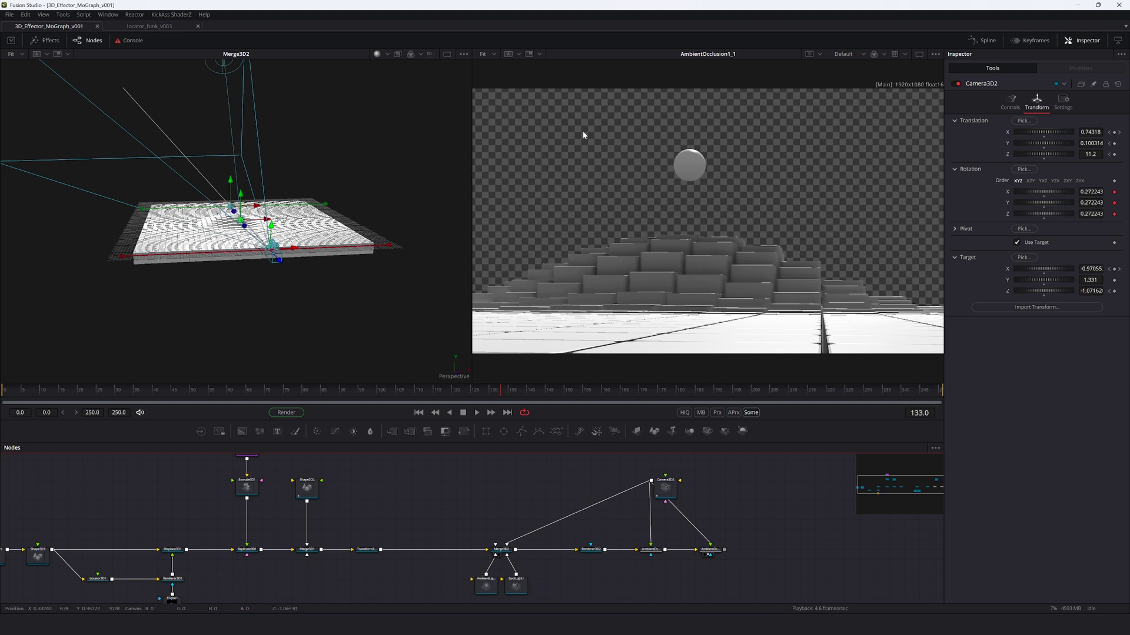
{"action": "left_click_drag", "start_coordinate": [381, 524], "coordinate": [547, 535]}
{"action": "scroll", "coordinate": [536, 498], "scroll_direction": "up", "scroll_amount": 1}
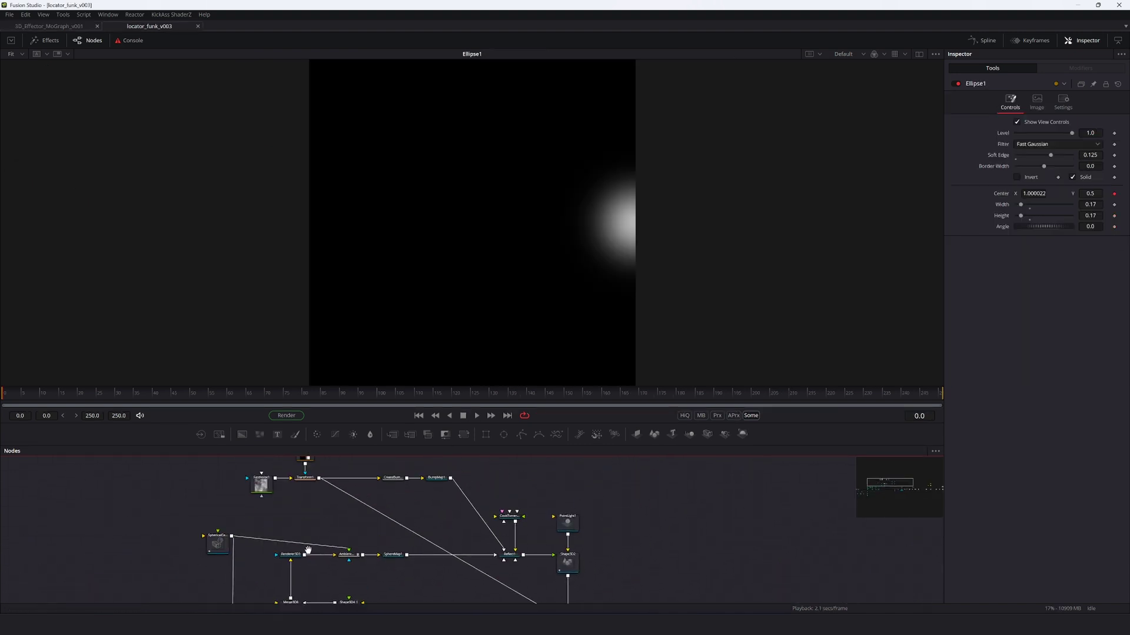
Step: Inspect the Shape3D2 sphere and the Merge3D5 block scene in the 3D viewer
{"action": "left_click_drag", "start_coordinate": [368, 532], "coordinate": [244, 483]}
{"action": "left_click", "coordinate": [376, 528]}
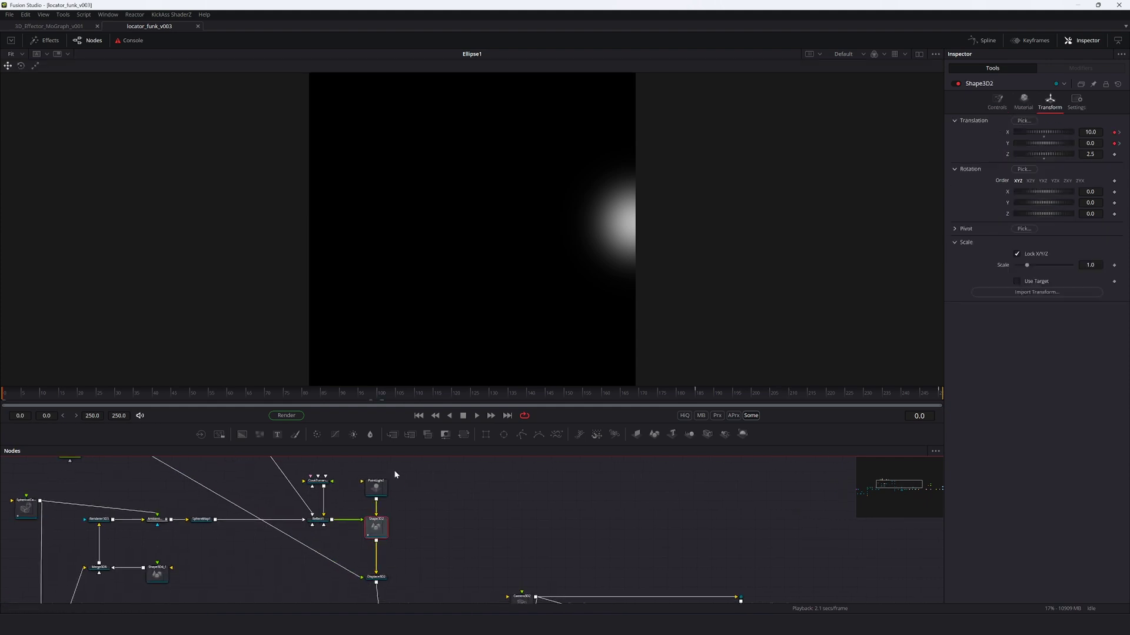
{"action": "key", "text": "1"}
{"action": "left_click_drag", "start_coordinate": [96, 573], "coordinate": [266, 479]}
{"action": "left_click", "coordinate": [210, 550]}
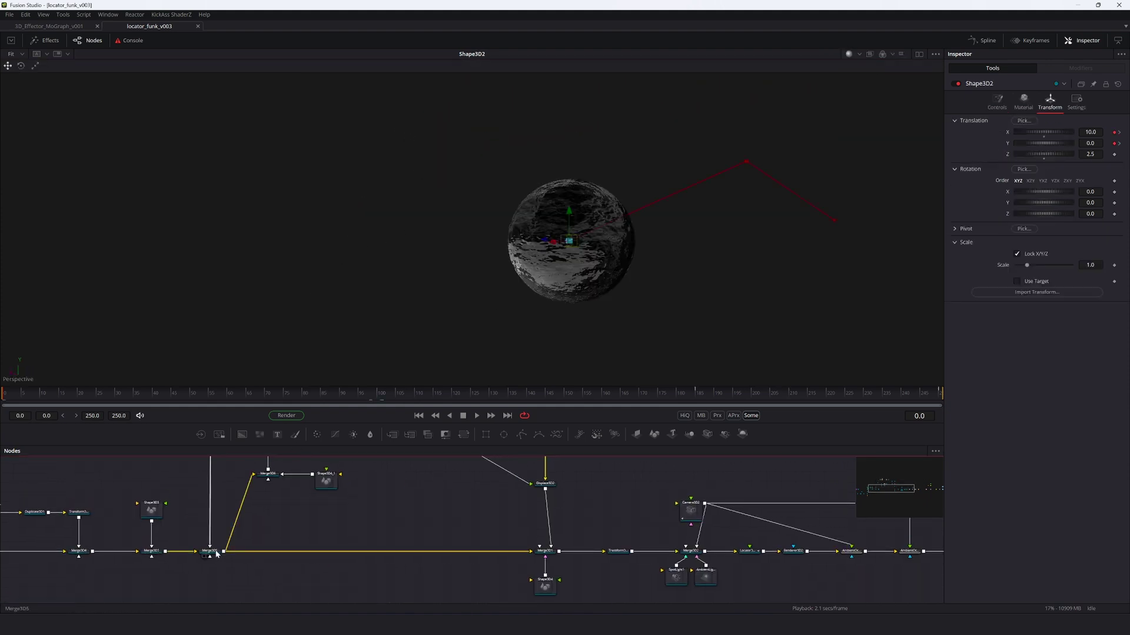
{"action": "key", "text": "1"}
{"action": "left_click_drag", "start_coordinate": [531, 273], "coordinate": [429, 220]}
Step: Show Merge3D6 and the Renderer3D3 output connected to it in the viewer
{"action": "left_click", "coordinate": [287, 521]}
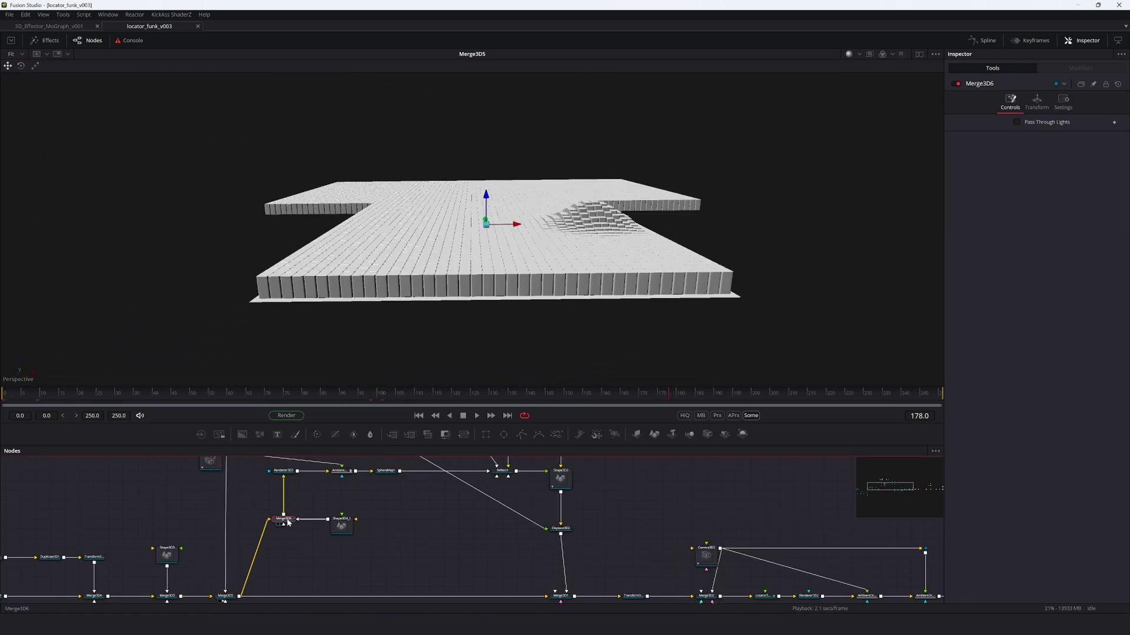
{"action": "key", "text": "1"}
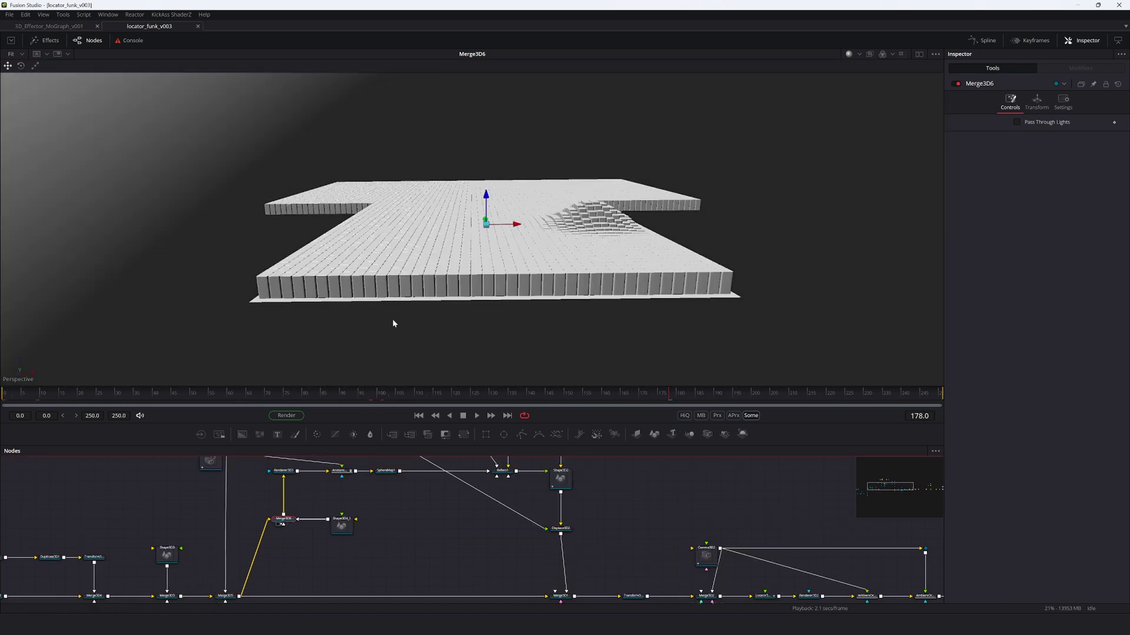
{"action": "left_click", "coordinate": [284, 471]}
{"action": "key", "text": "1"}
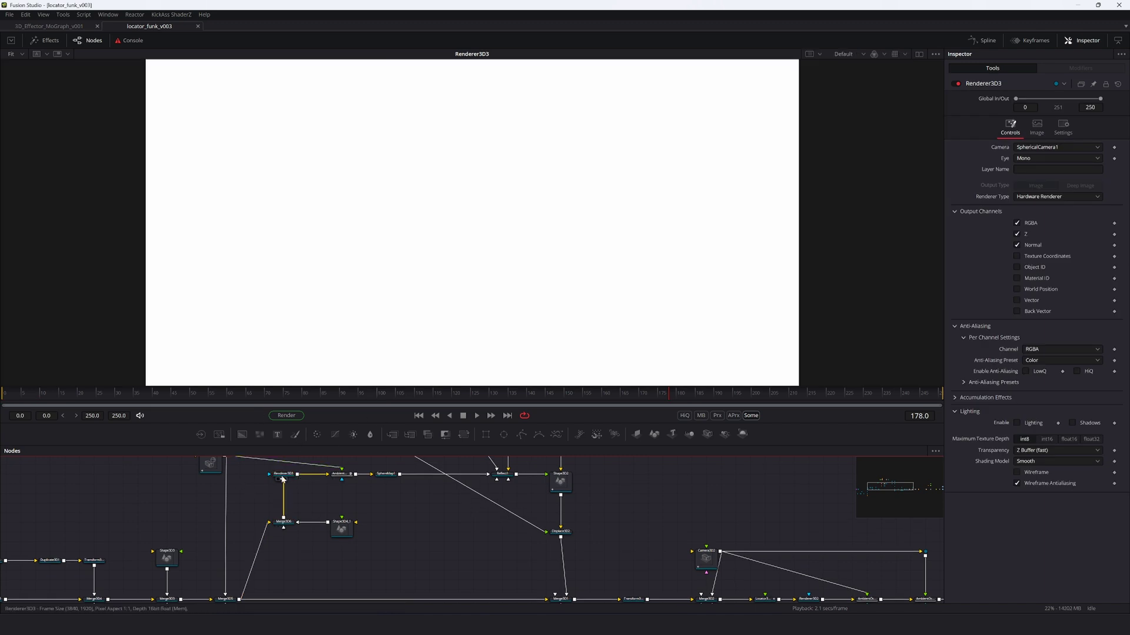
Step: Check the SphericalCamera1 settings and preview the AmbientOcclusion2 and SphereMap1 results near the start of the timeline
{"action": "scroll", "coordinate": [244, 503], "scroll_direction": "up", "scroll_amount": 3}
{"action": "left_click", "coordinate": [204, 508]}
{"action": "left_click", "coordinate": [339, 516]}
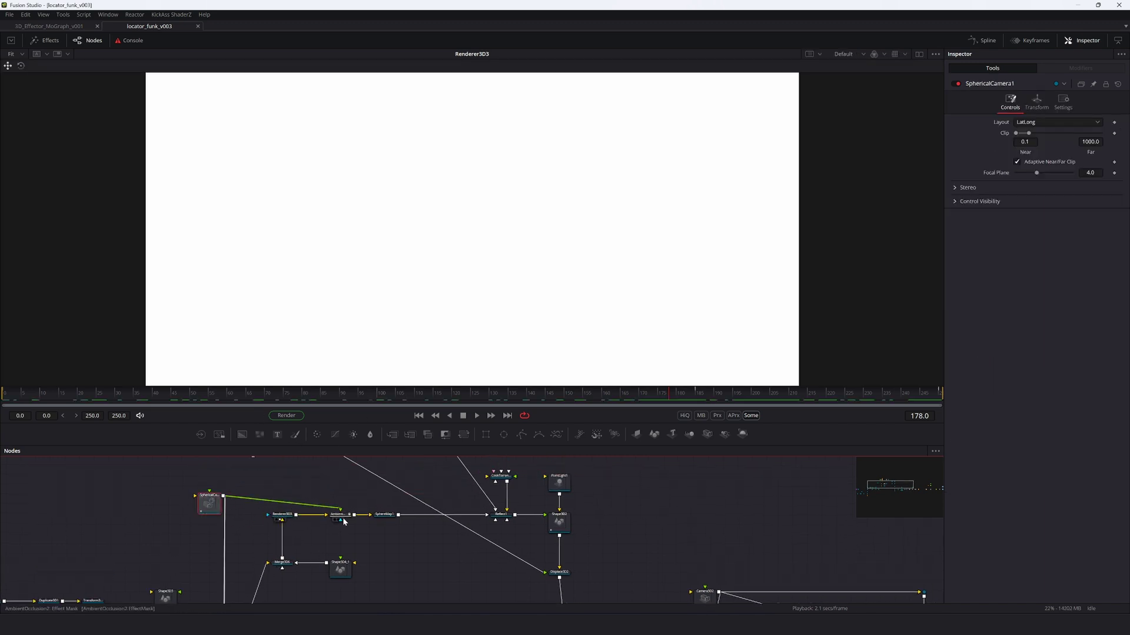
{"action": "key", "text": "1"}
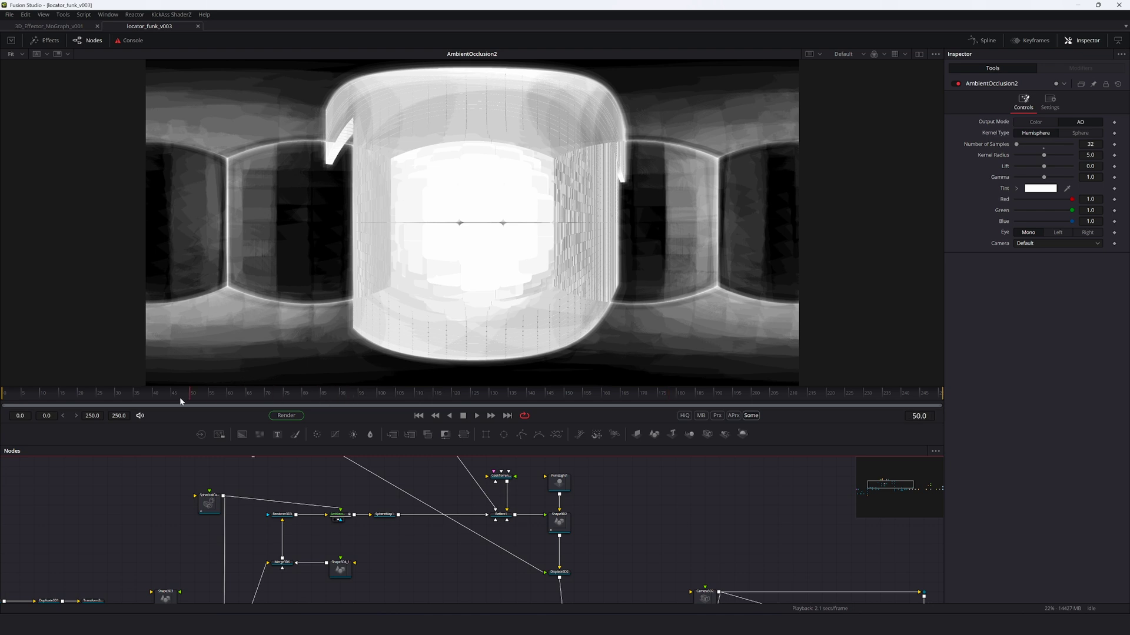
{"action": "left_click", "coordinate": [22, 397]}
{"action": "left_click_drag", "start_coordinate": [506, 224], "coordinate": [598, 198]}
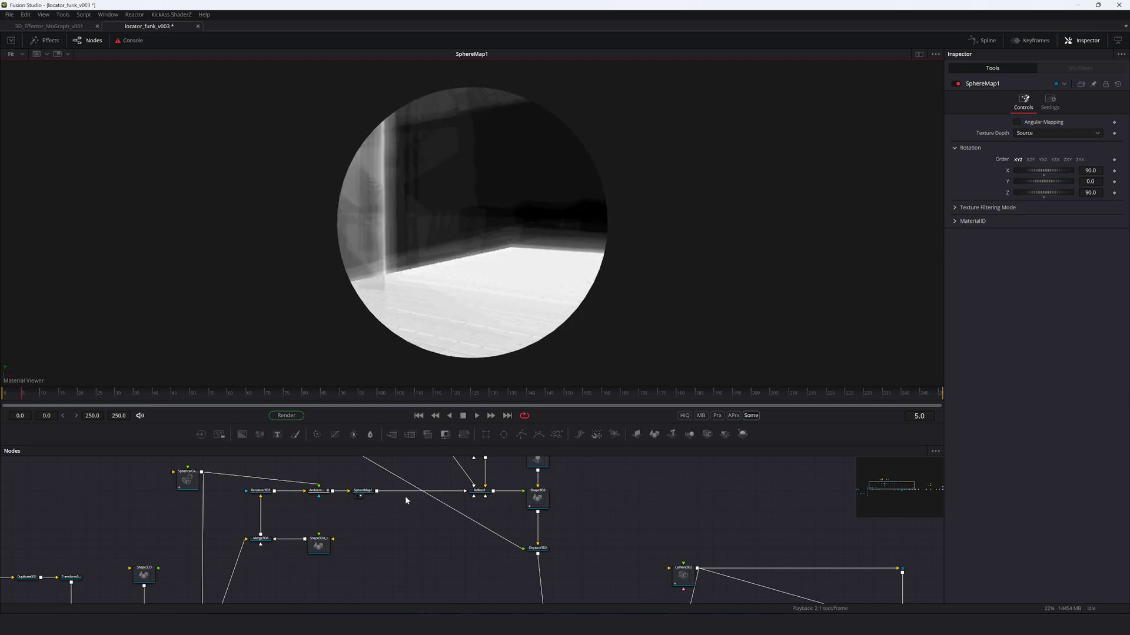
Step: Preview the Reflect1 material in the viewer from another angle and play the animation
{"action": "left_click", "coordinate": [477, 491]}
{"action": "key", "text": "1"}
{"action": "left_click_drag", "start_coordinate": [590, 184], "coordinate": [471, 252]}
{"action": "key", "text": "space"}
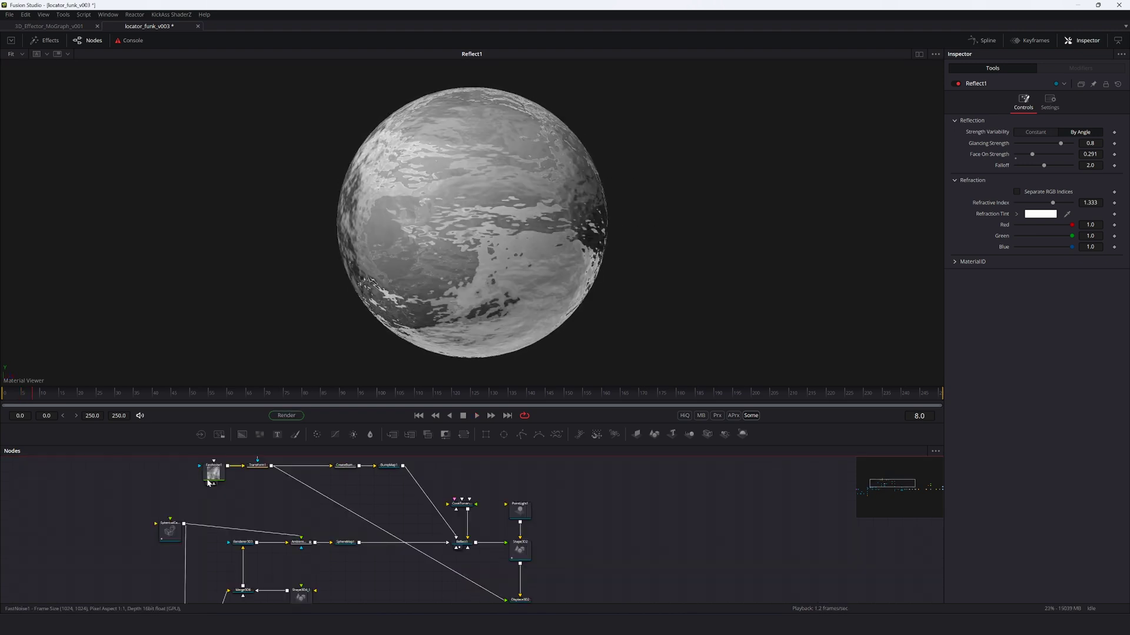
Step: Show the FastNoise1 texture and the Transform node fed by it in the viewer
{"action": "left_click", "coordinate": [209, 480]}
{"action": "key", "text": "1"}
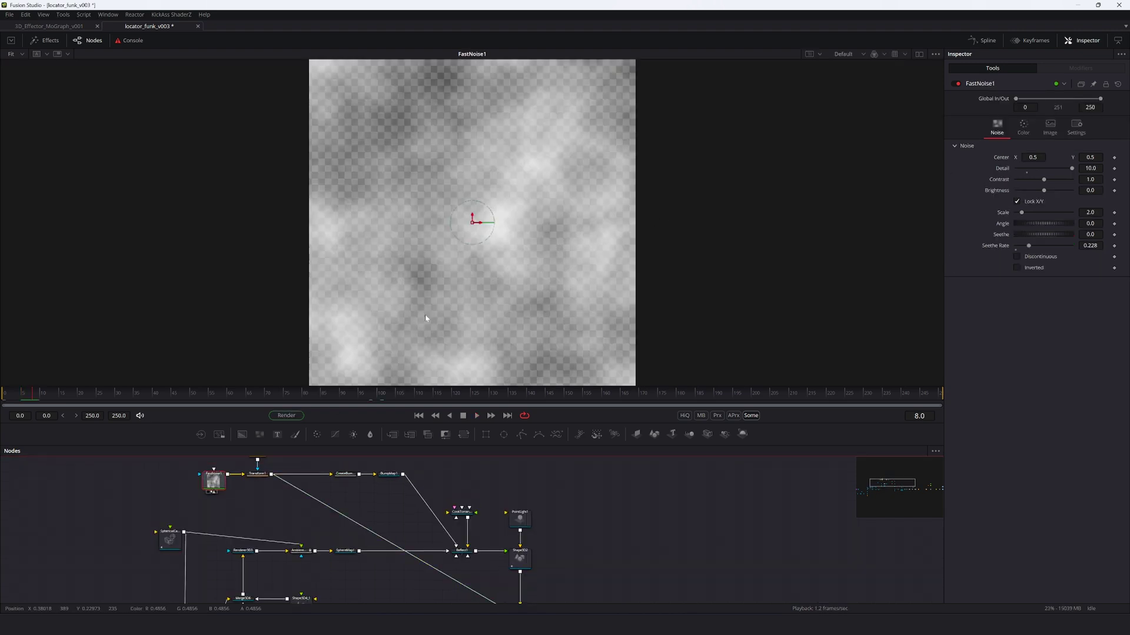
{"action": "left_click", "coordinate": [256, 479]}
{"action": "key", "text": "1"}
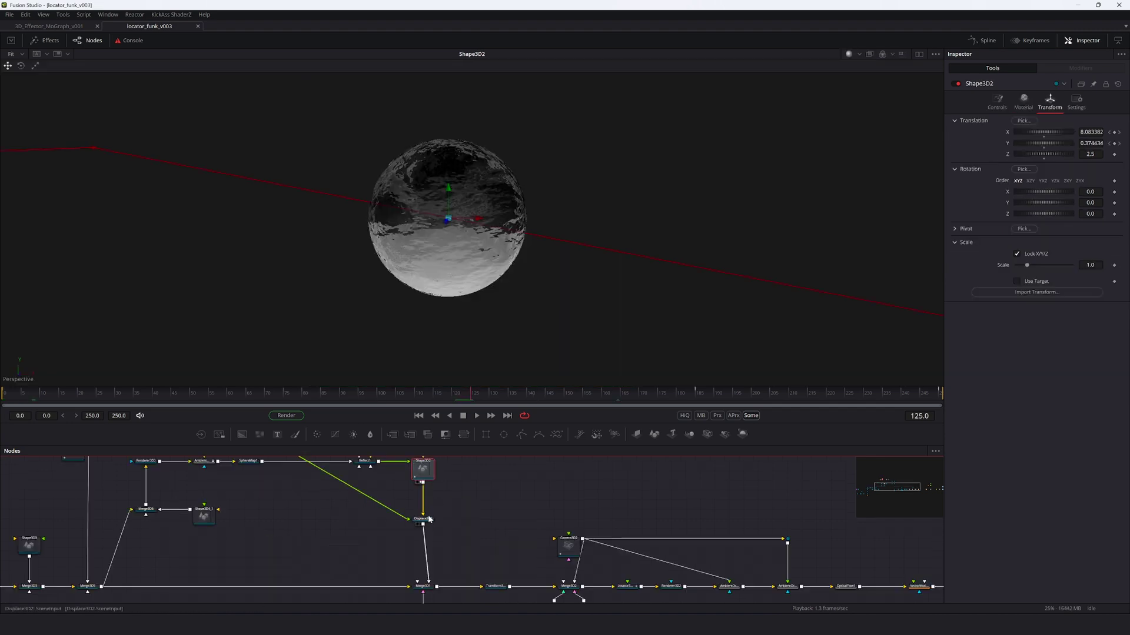
Step: Show the Displace3D2 node in the viewer and inspect the displaced sphere
{"action": "left_click", "coordinate": [429, 519]}
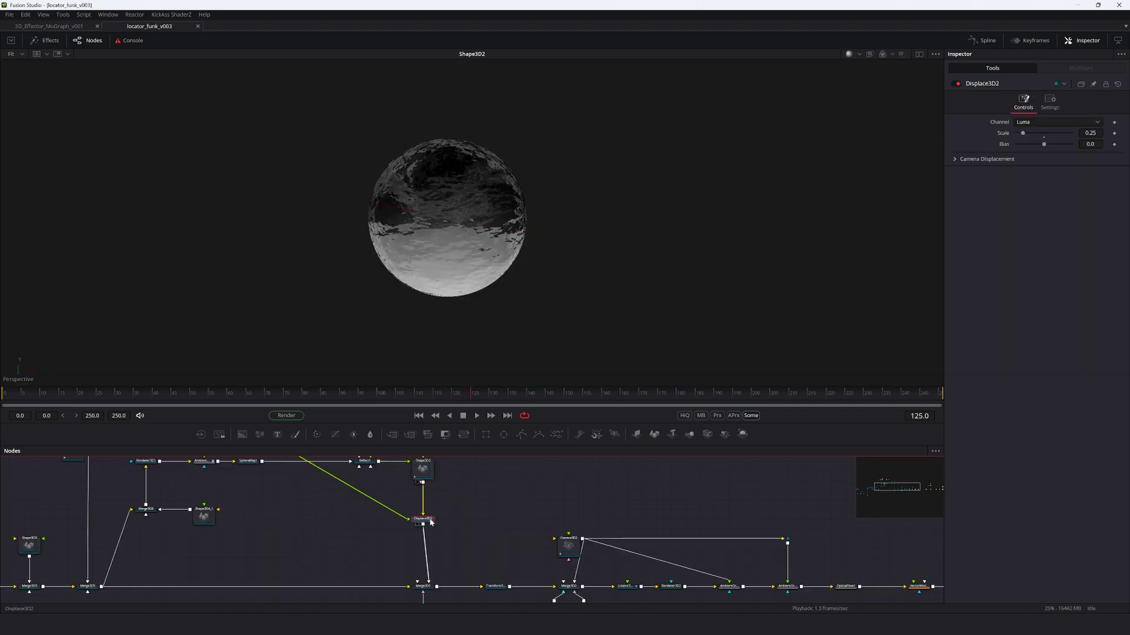
{"action": "key", "text": "1"}
{"action": "left_click_drag", "start_coordinate": [434, 241], "coordinate": [465, 247]}
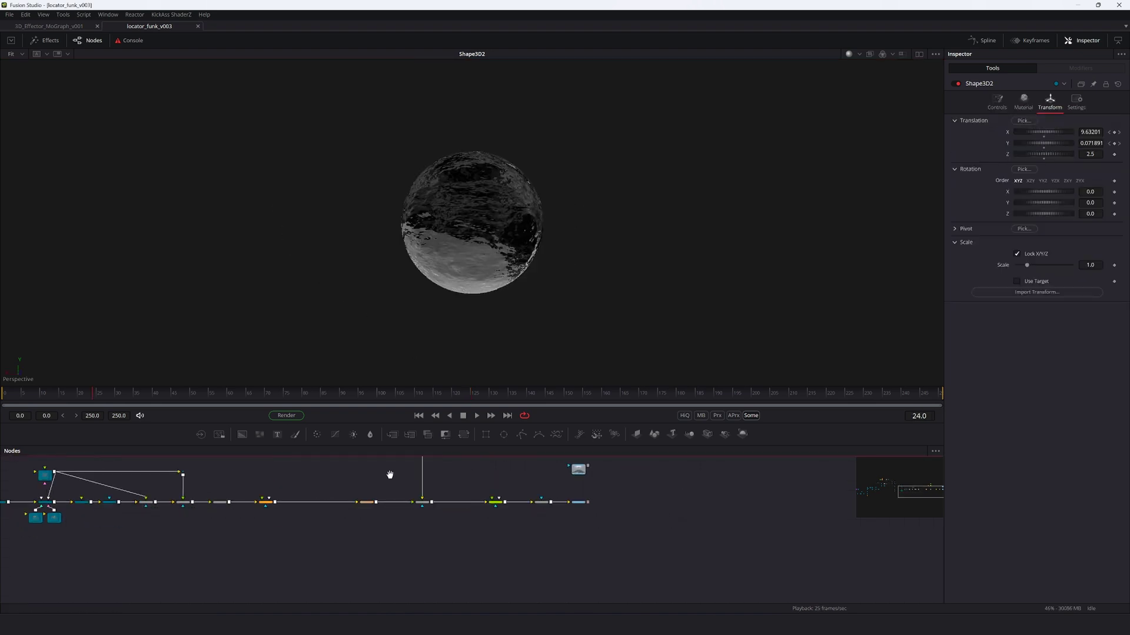
Step: Load the rendered 3D_Displacement_Rig_v003.mov clip into the viewer and play it back
{"action": "left_click", "coordinate": [553, 513]}
{"action": "key", "text": "1"}
{"action": "key", "text": "space"}
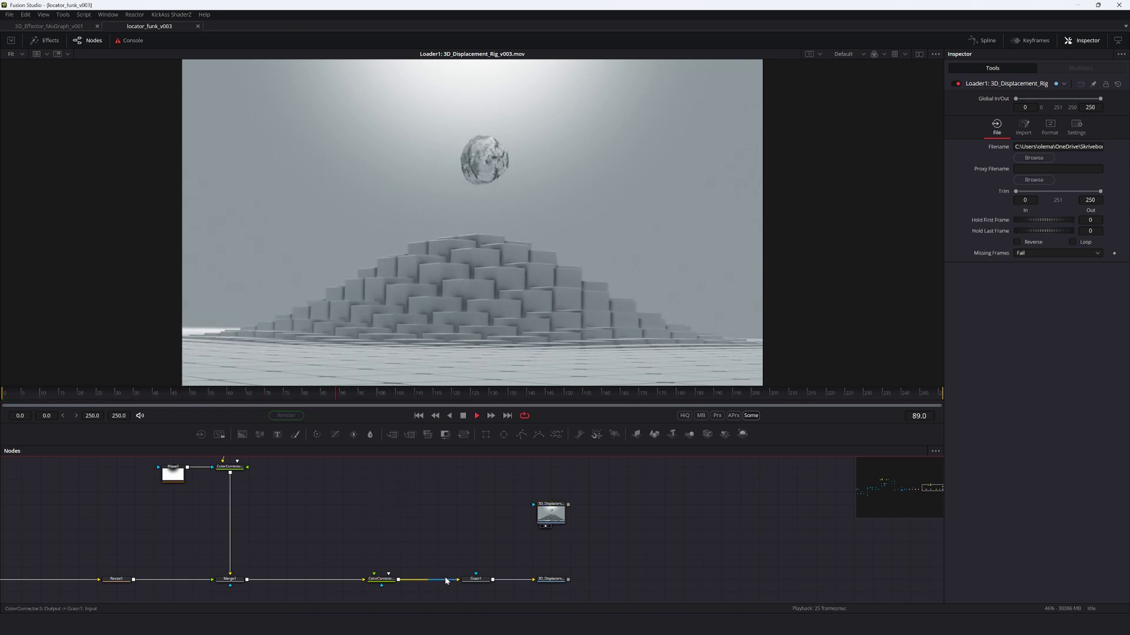
{"action": "left_click_drag", "start_coordinate": [362, 551], "coordinate": [437, 525]}
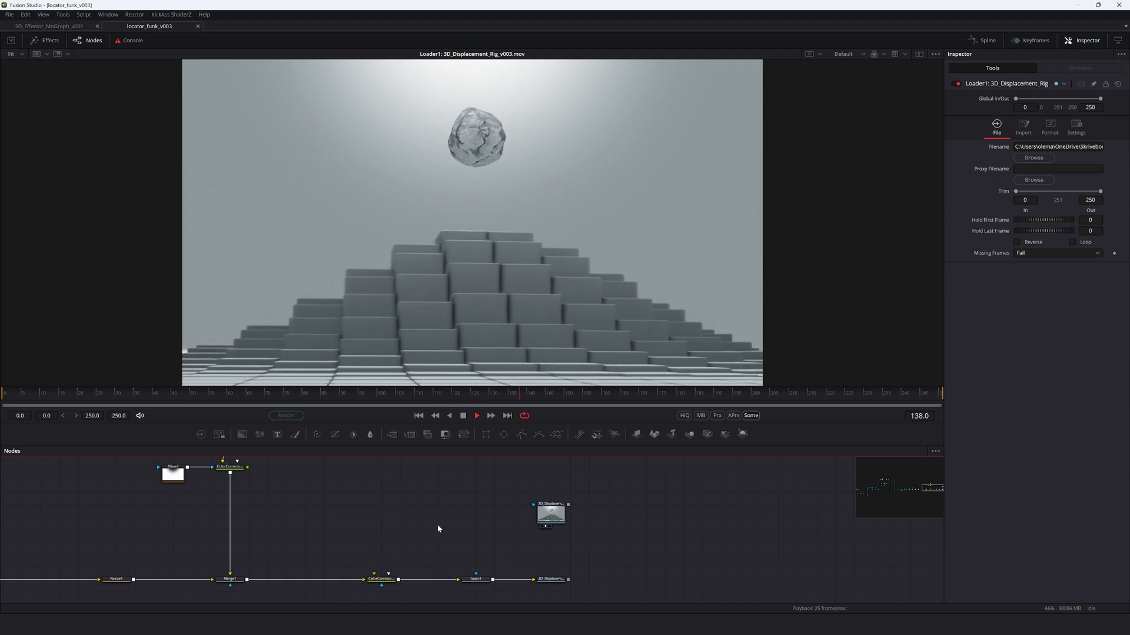